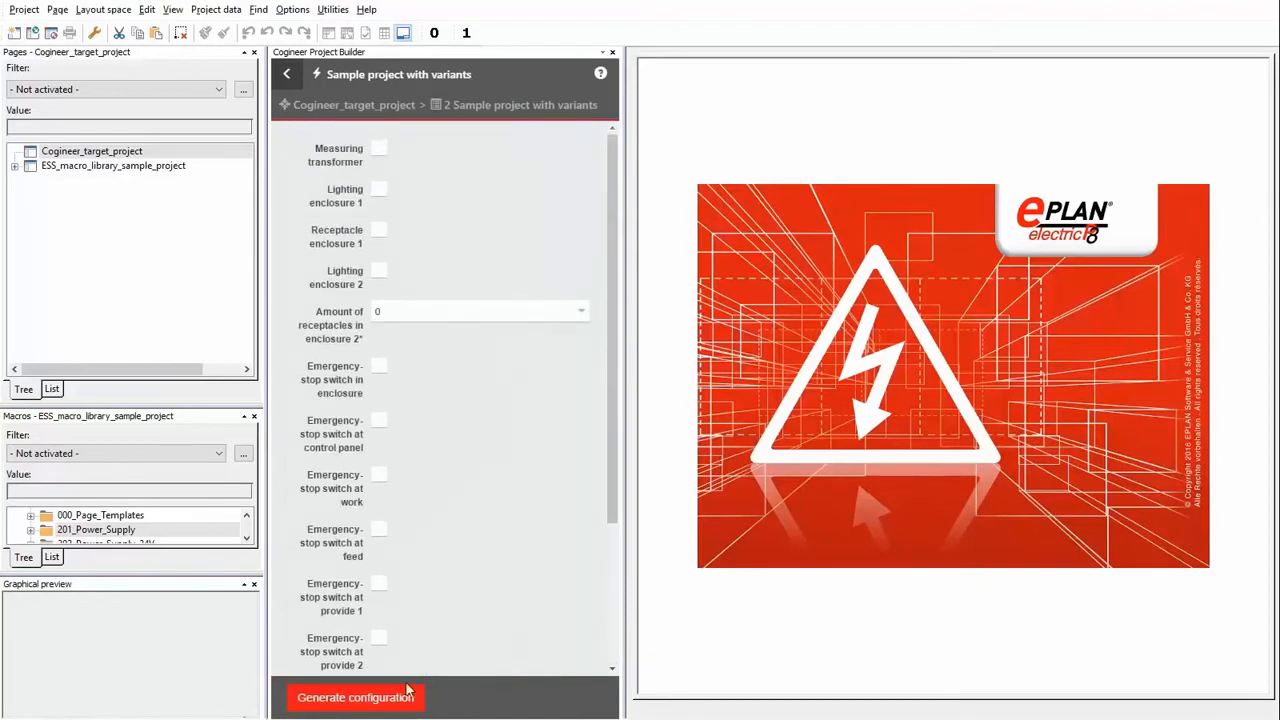
Generate the configuration without any optional equipment and open the 400/230 V power supply page of enclosure 1 under A01 (Power supply).
click(378, 704)
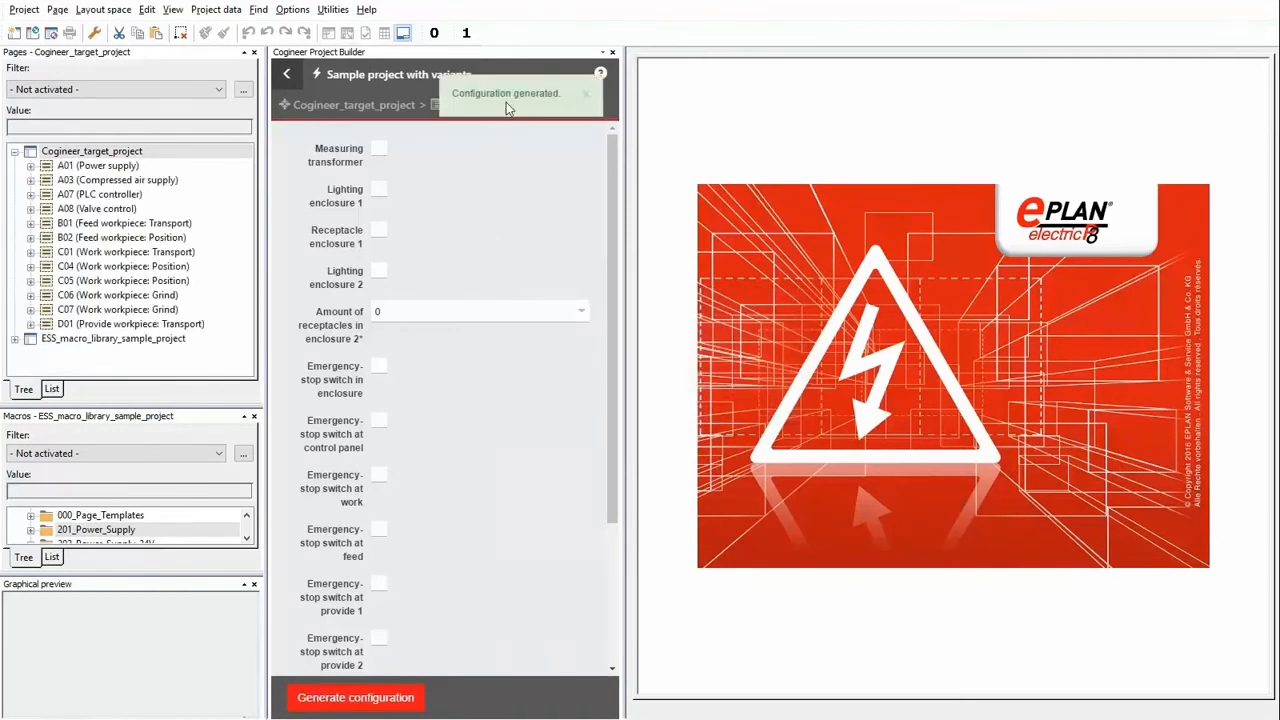
double_click(109, 167)
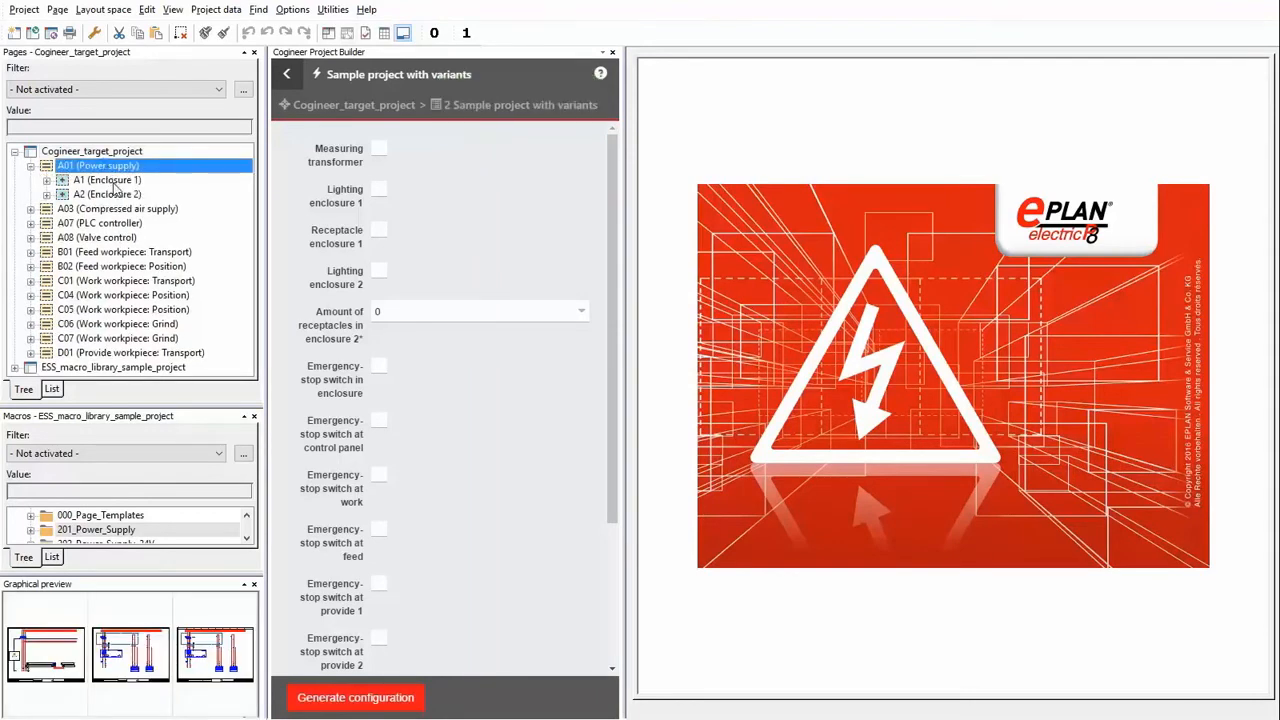
double_click(109, 180)
double_click(104, 194)
double_click(150, 209)
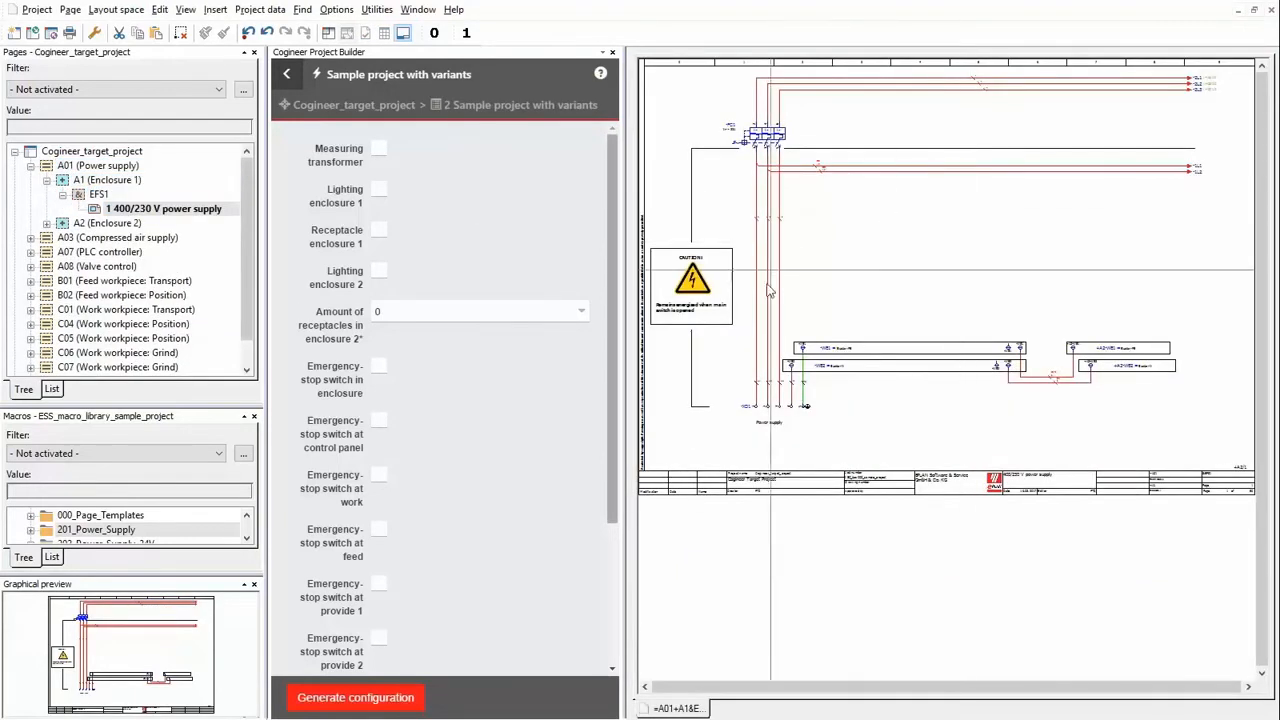
Regenerate the configuration with the Measuring transformer option enabled and reopen the 400/230 V power supply page.
click(379, 150)
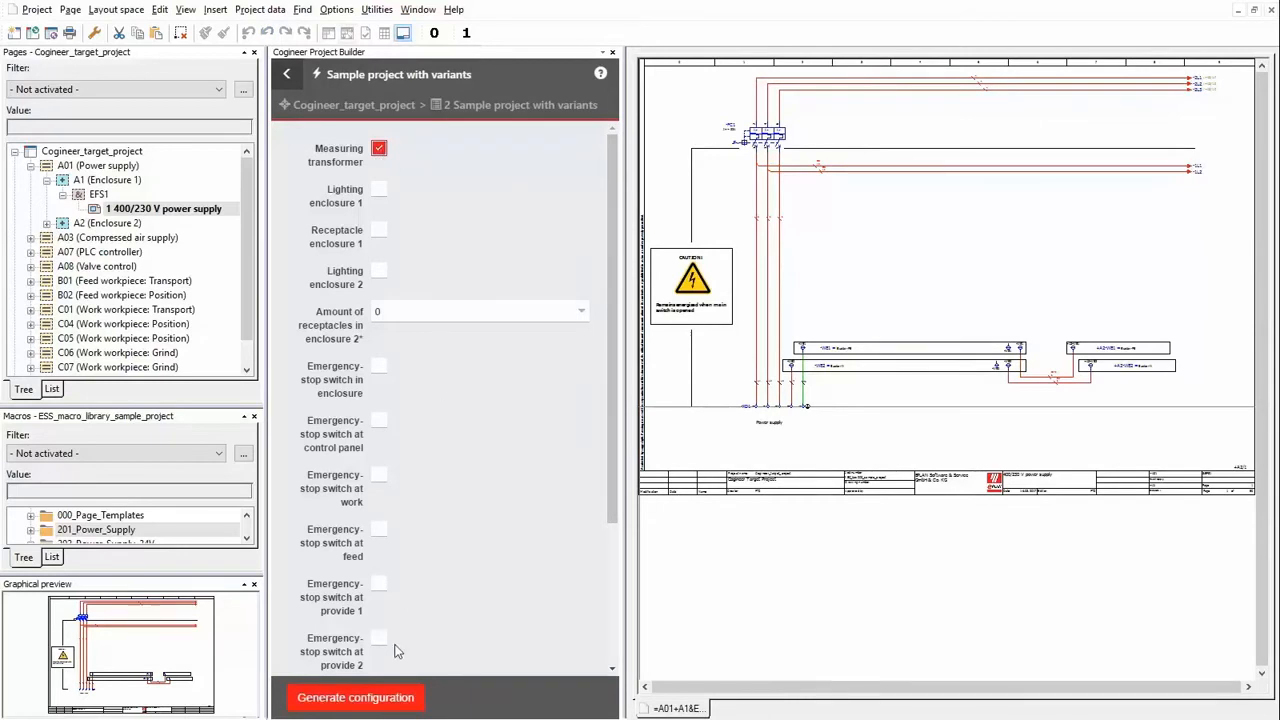
click(389, 699)
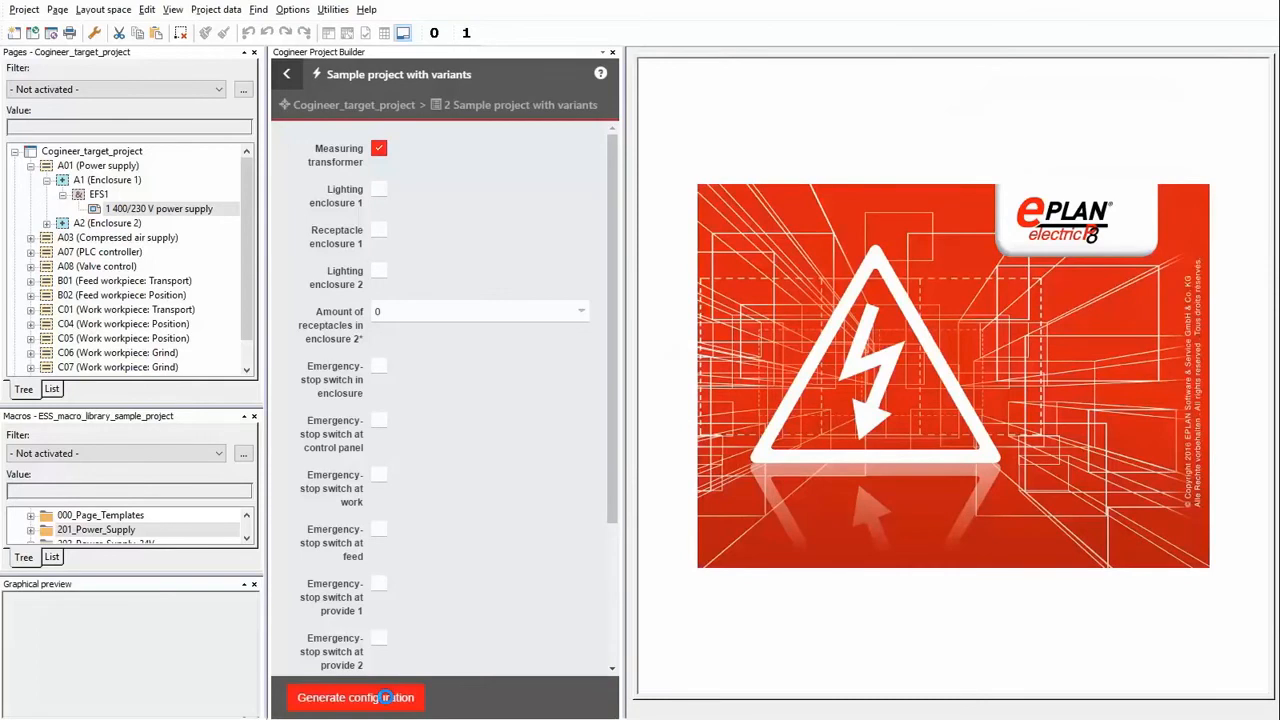
click(385, 698)
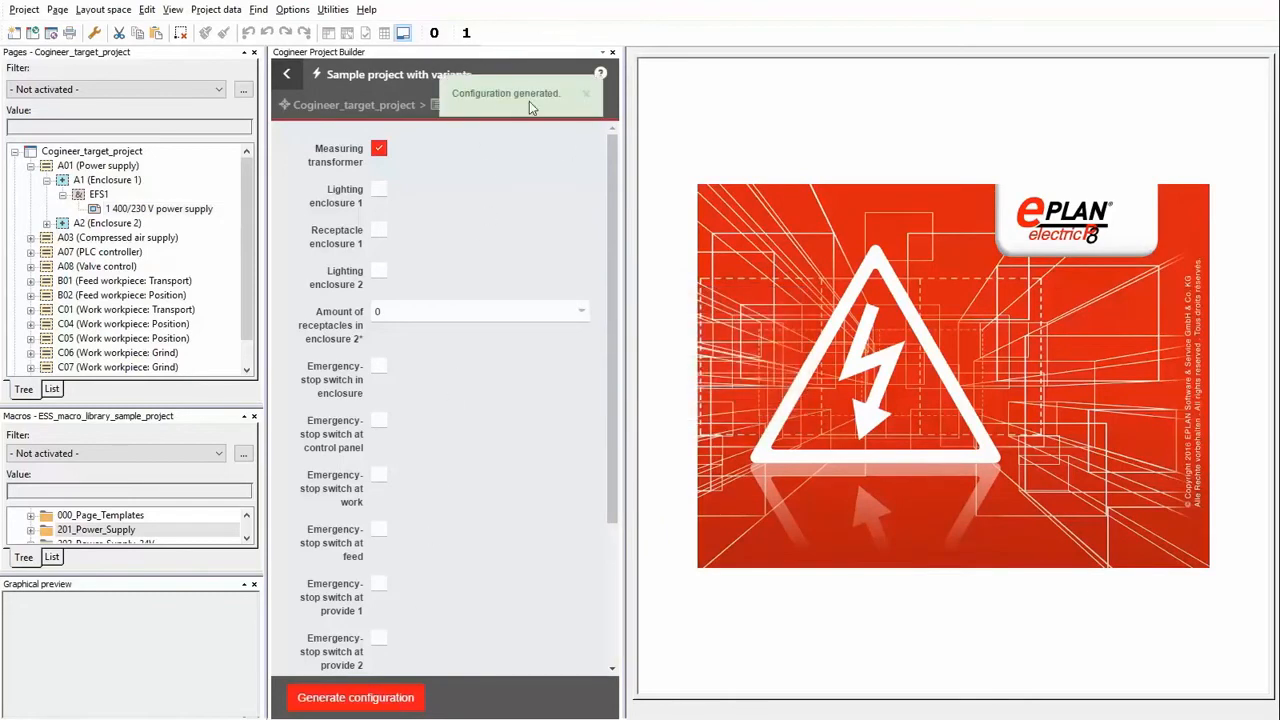
double_click(150, 209)
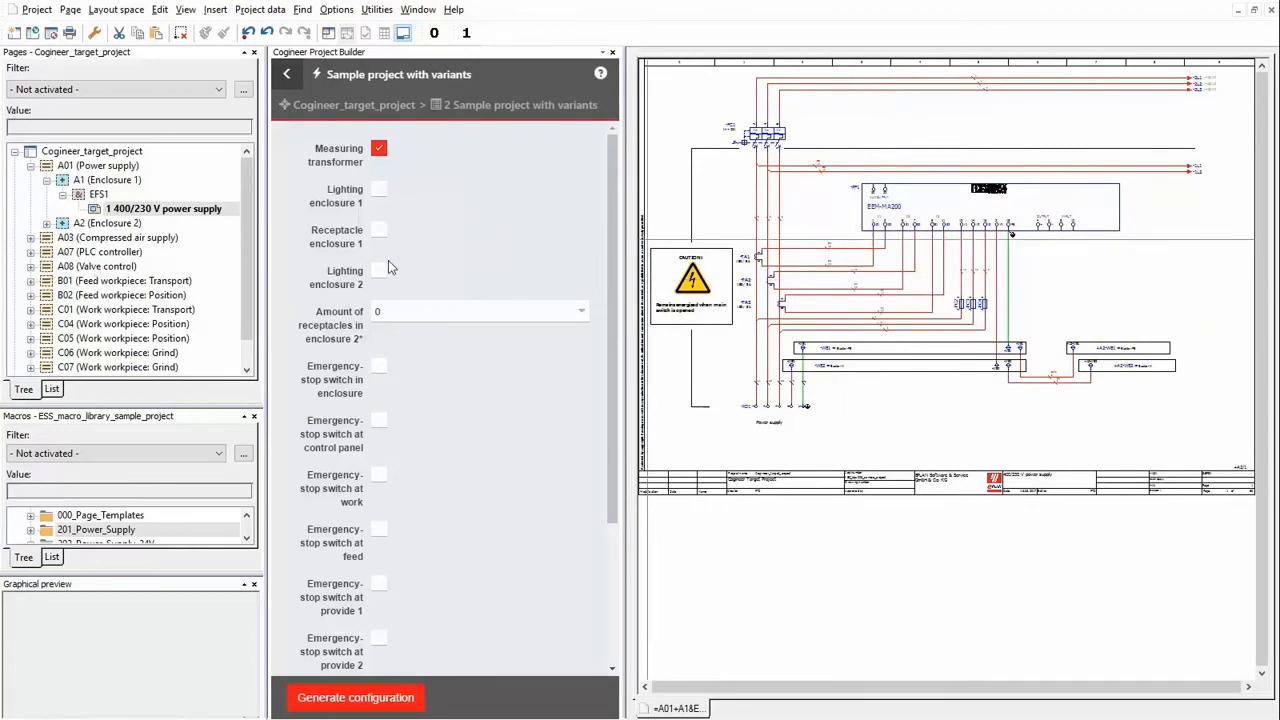
Enable lighting and receptacle for enclosure 1 and lighting for enclosure 2, set enclosure 2's receptacle amount to 1, and regenerate the configuration.
click(379, 190)
click(379, 231)
click(379, 271)
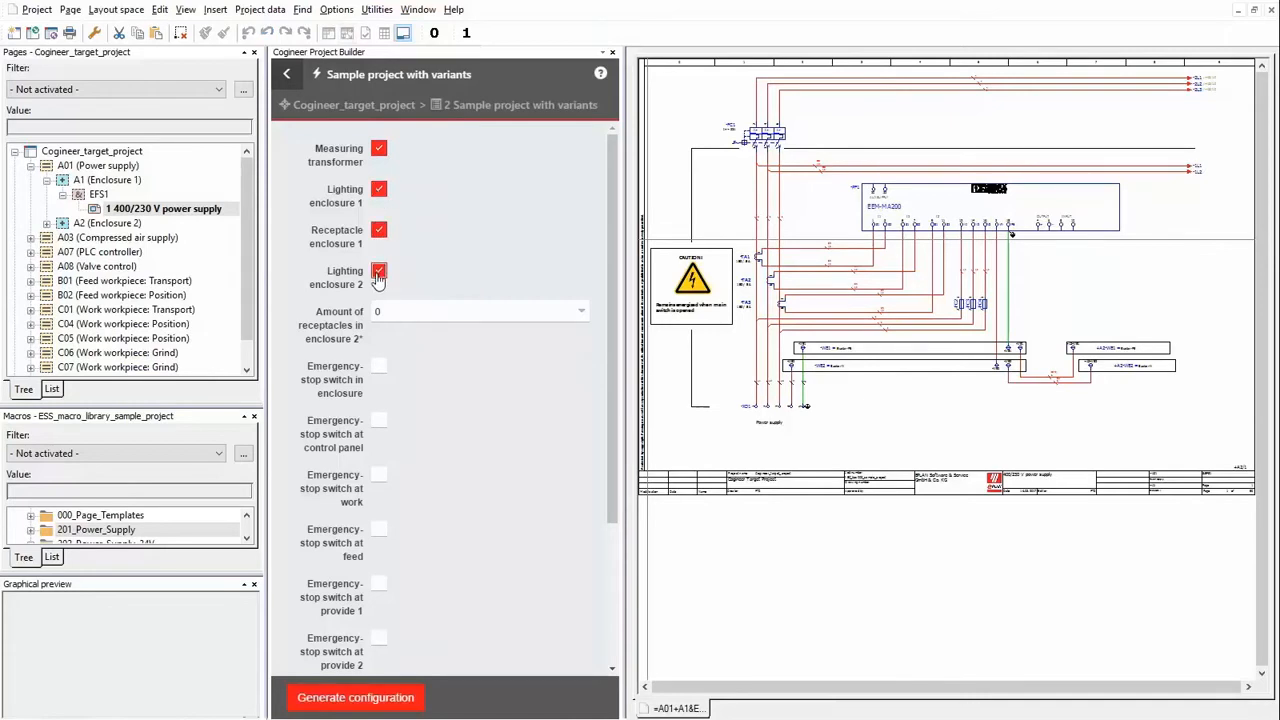
click(582, 318)
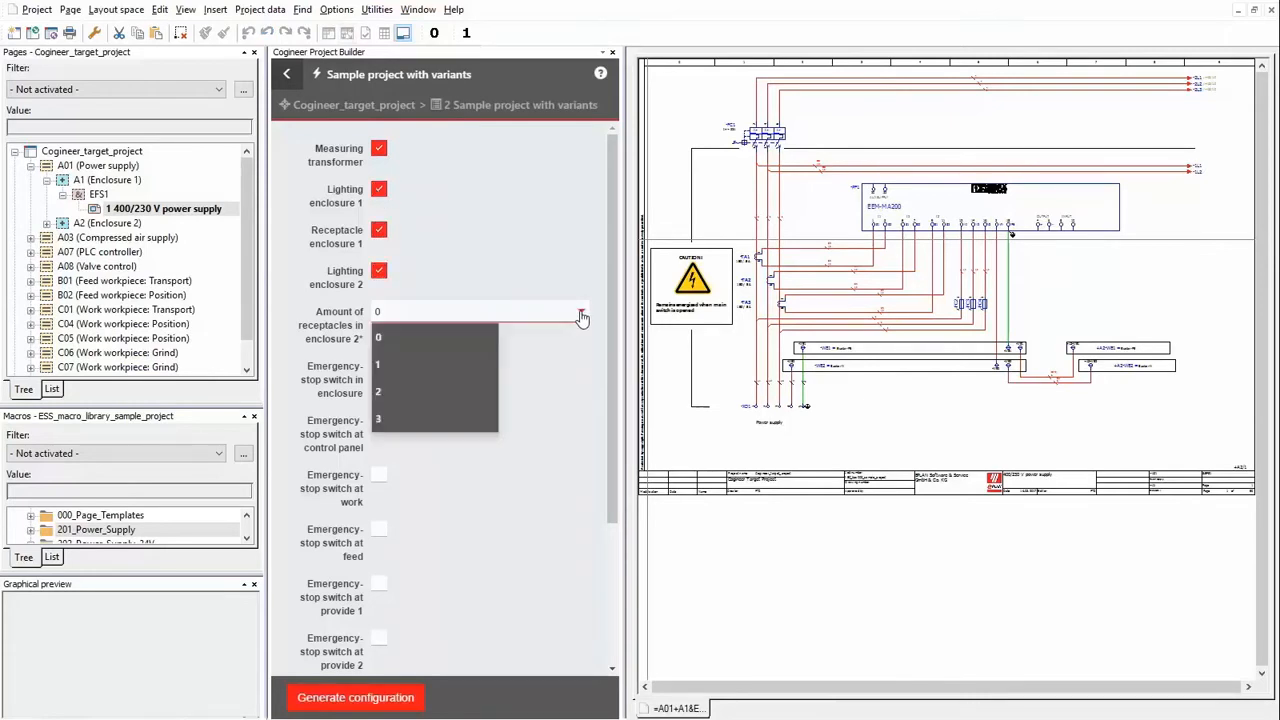
click(405, 362)
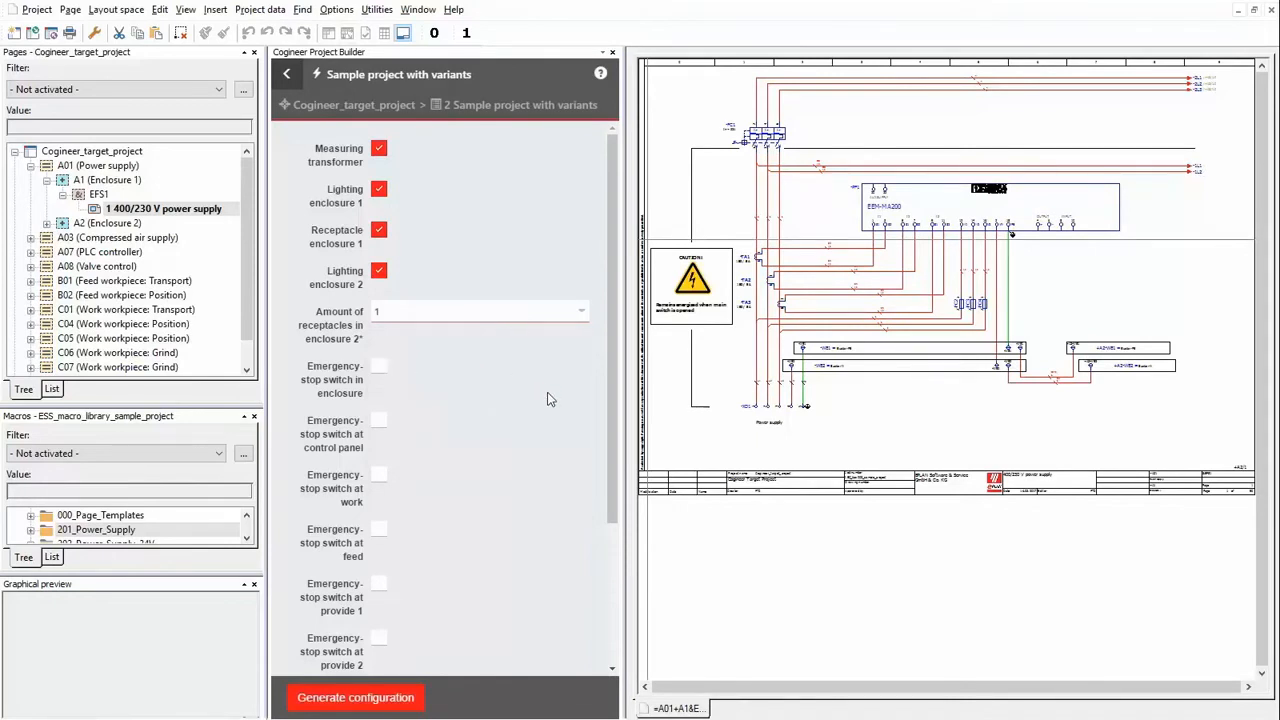
scroll(548, 399, down, 5)
scroll(548, 399, up, 3)
scroll(548, 399, up, 2)
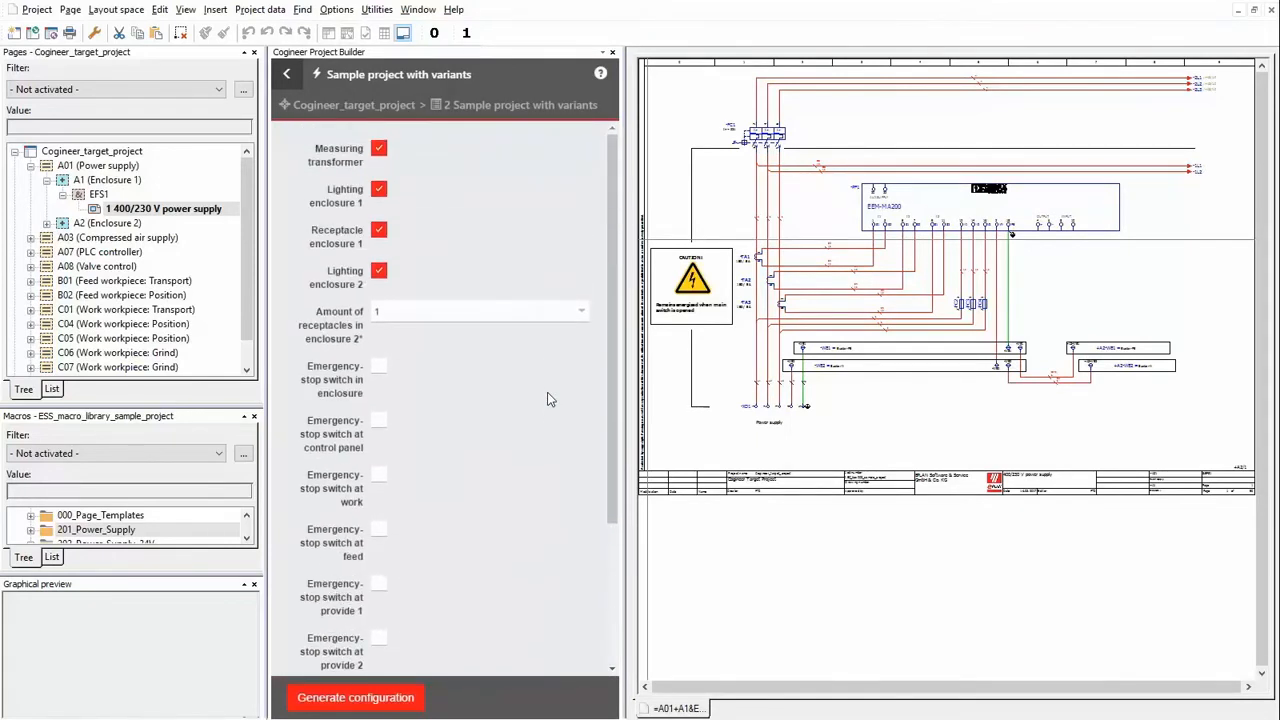
click(368, 698)
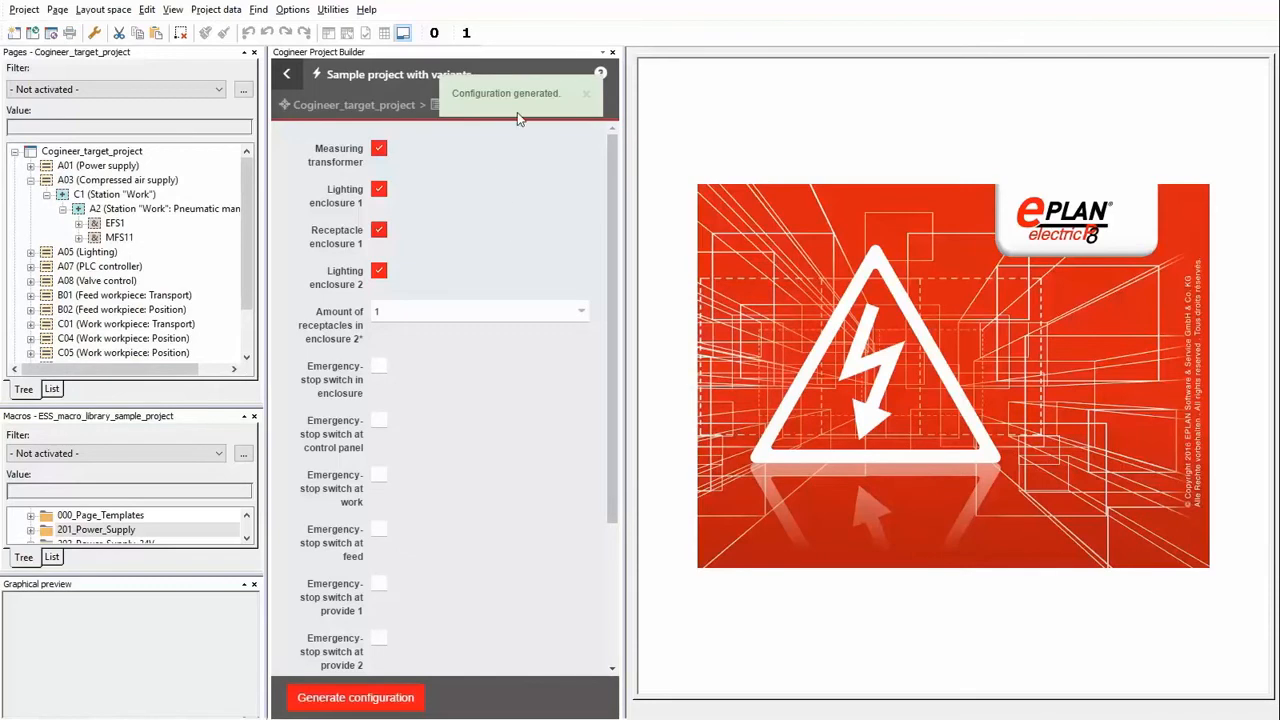
Open the Enclosure light page of enclosure 1 under A05 (Lighting) and inspect its enclosure lighting and receptacle circuits.
click(30, 181)
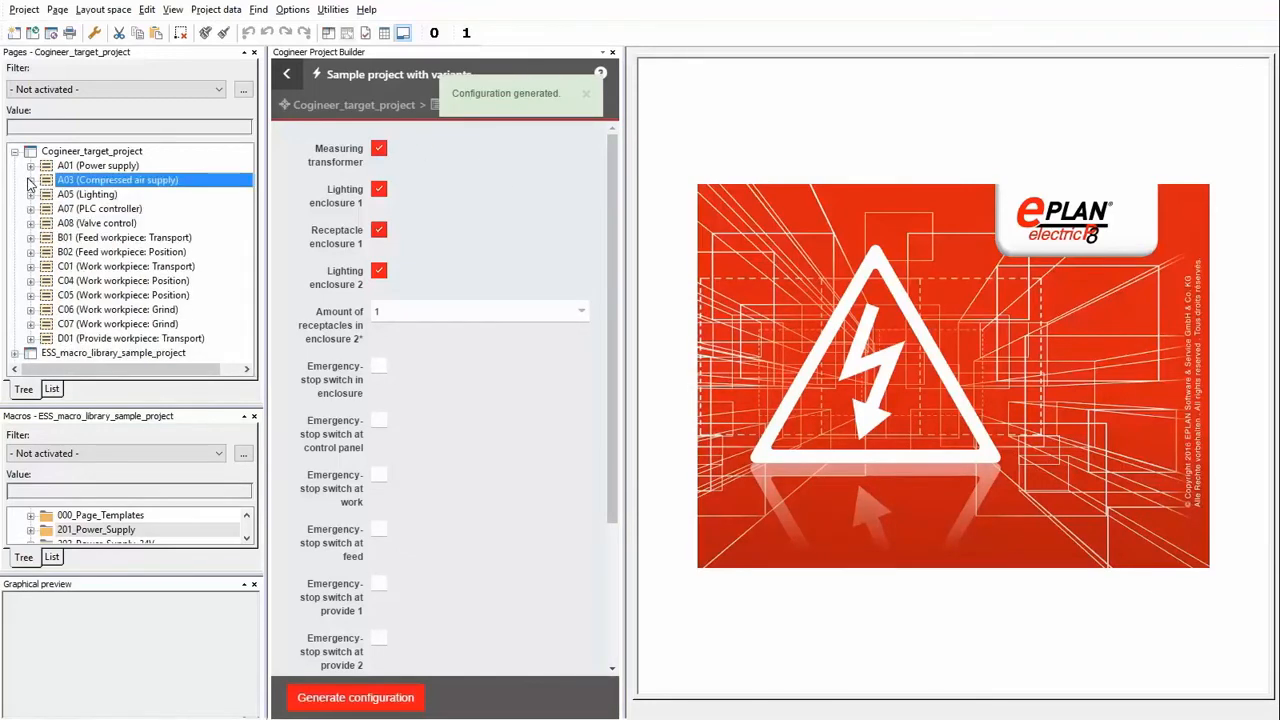
click(86, 195)
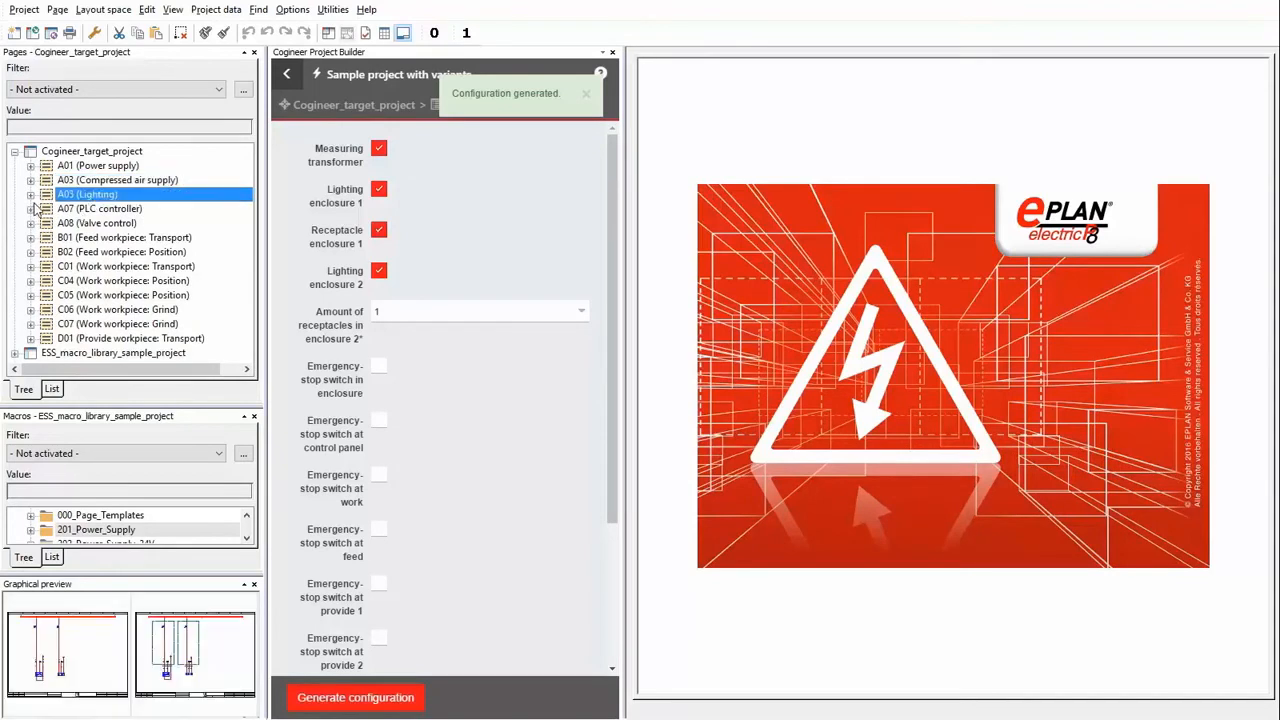
click(30, 195)
click(46, 209)
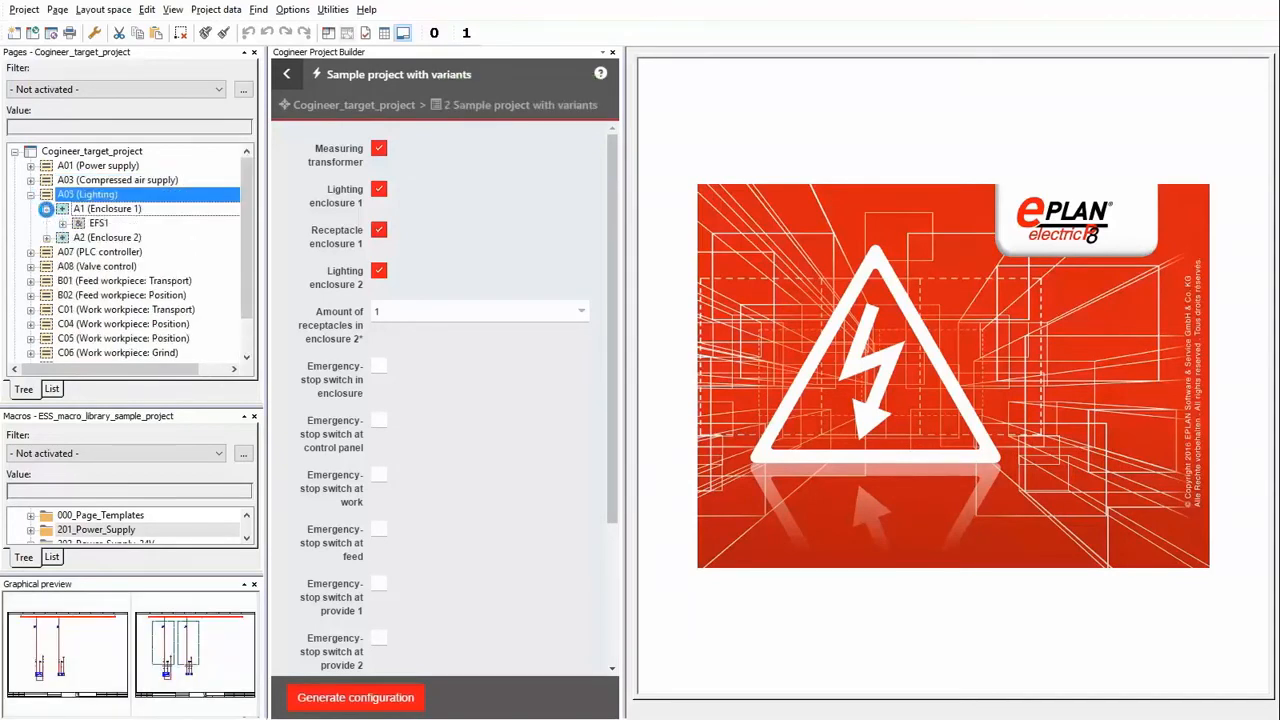
click(62, 223)
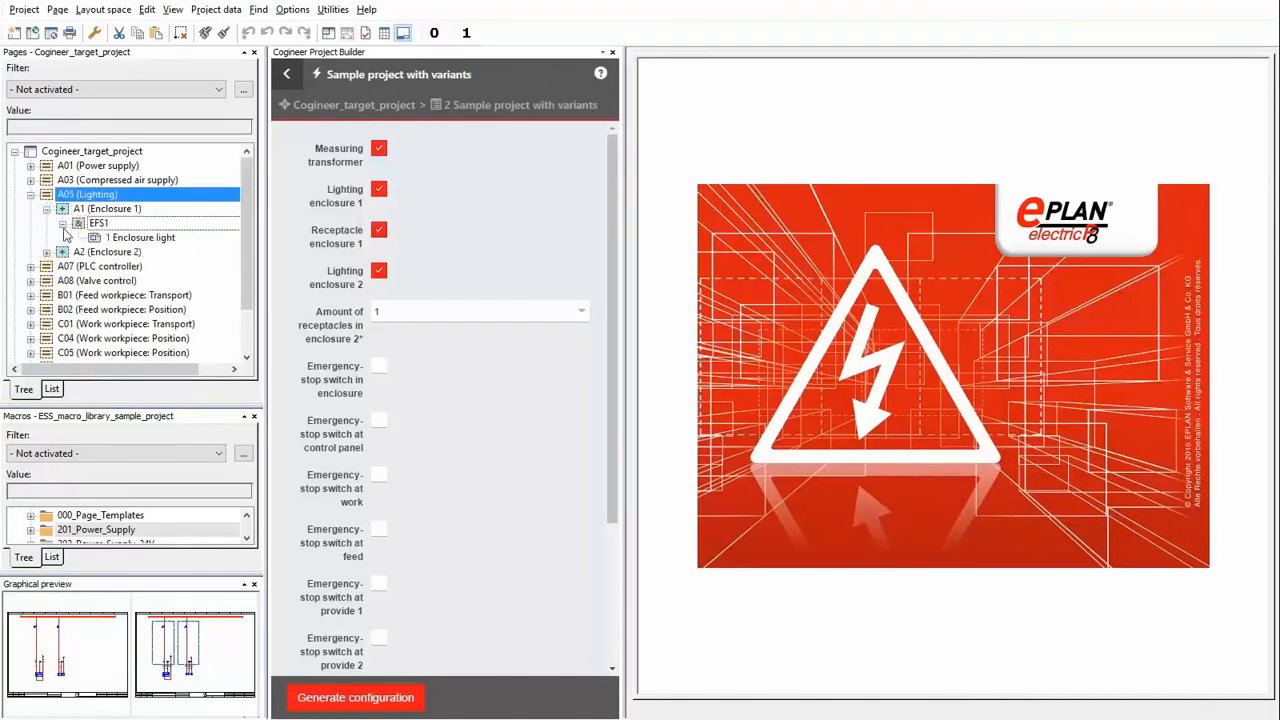
click(120, 237)
double_click(120, 237)
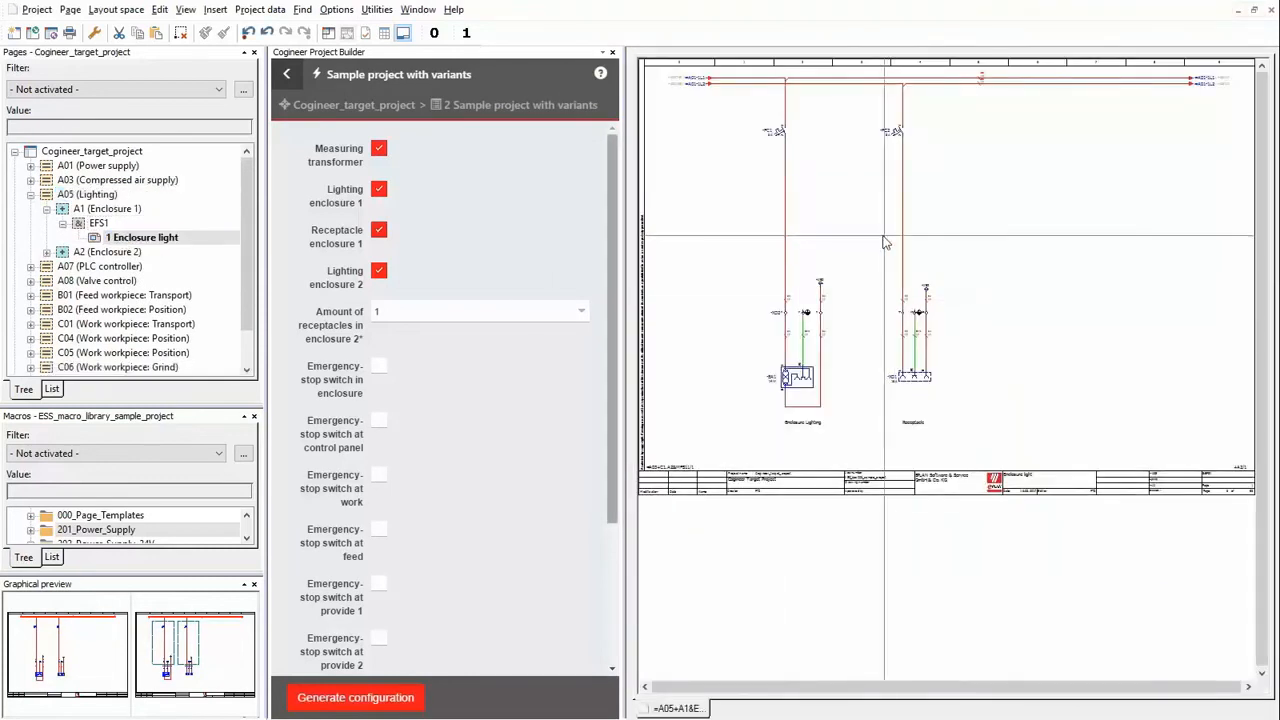
scroll(957, 253, up, 3)
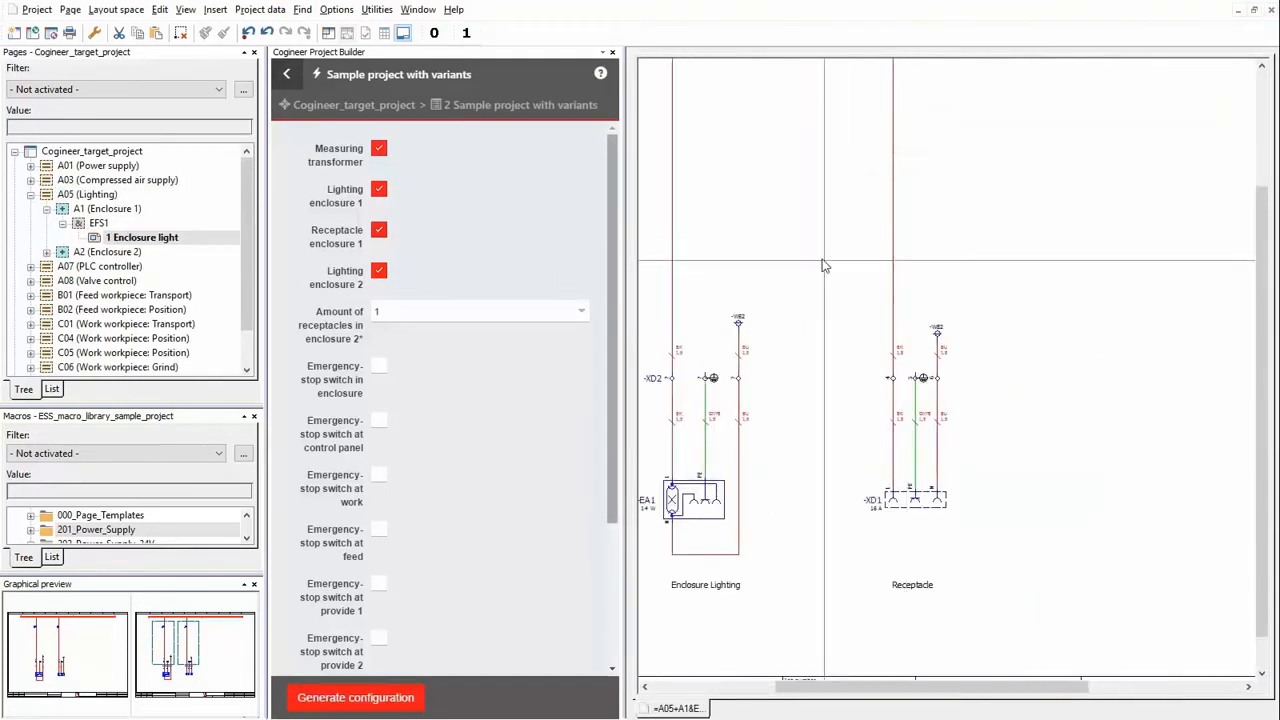
middle_drag(829, 266, 920, 350)
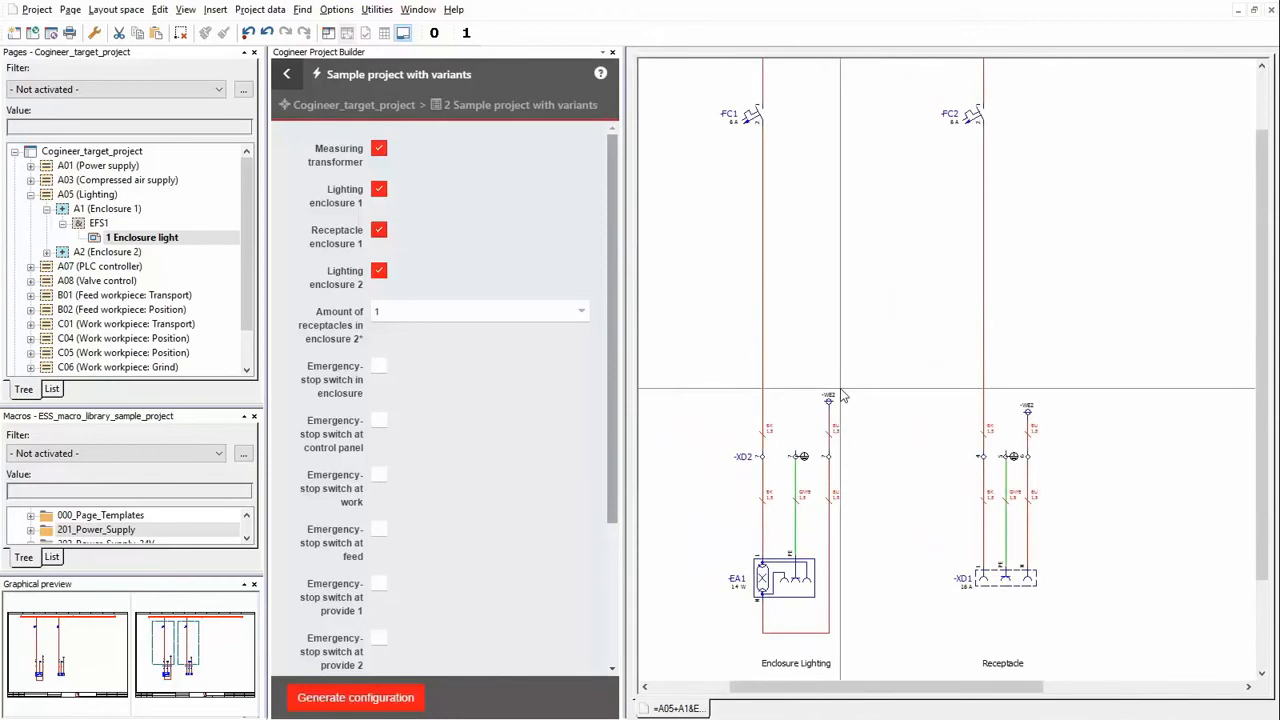
Open the Enclosure light page of enclosure 2 under A05 (Lighting) and inspect its circuits.
double_click(108, 252)
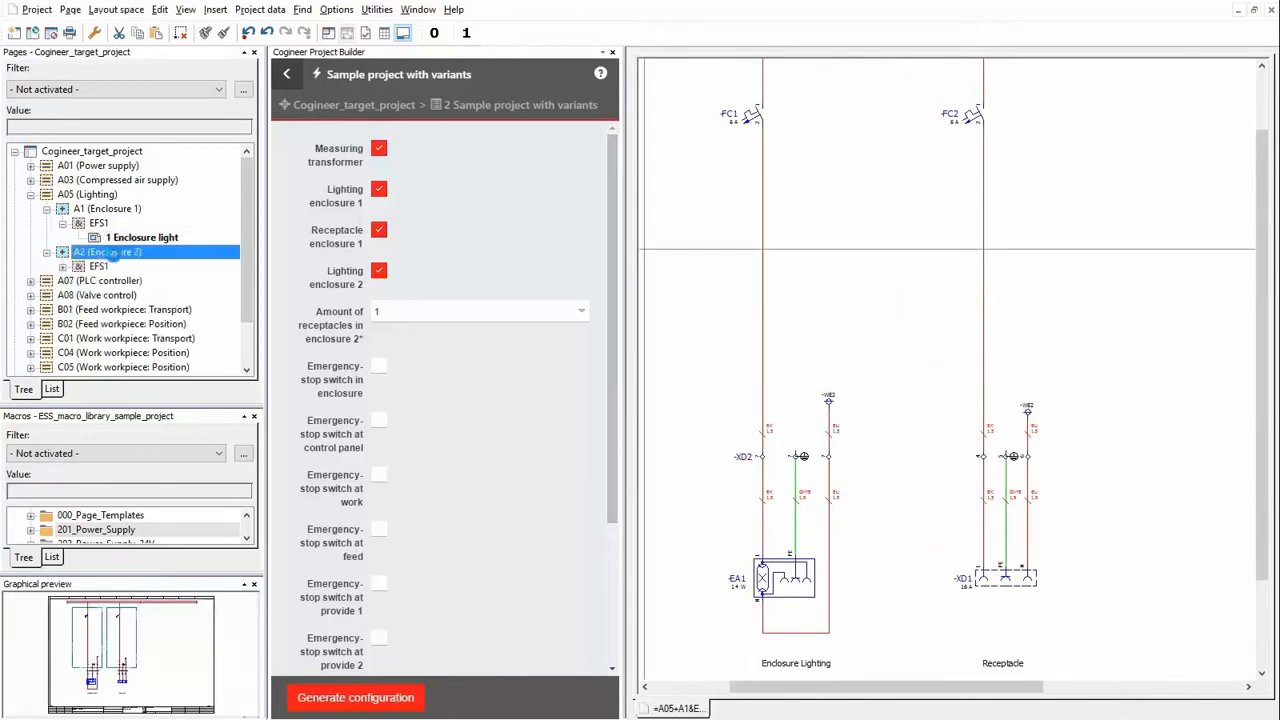
double_click(100, 266)
double_click(143, 282)
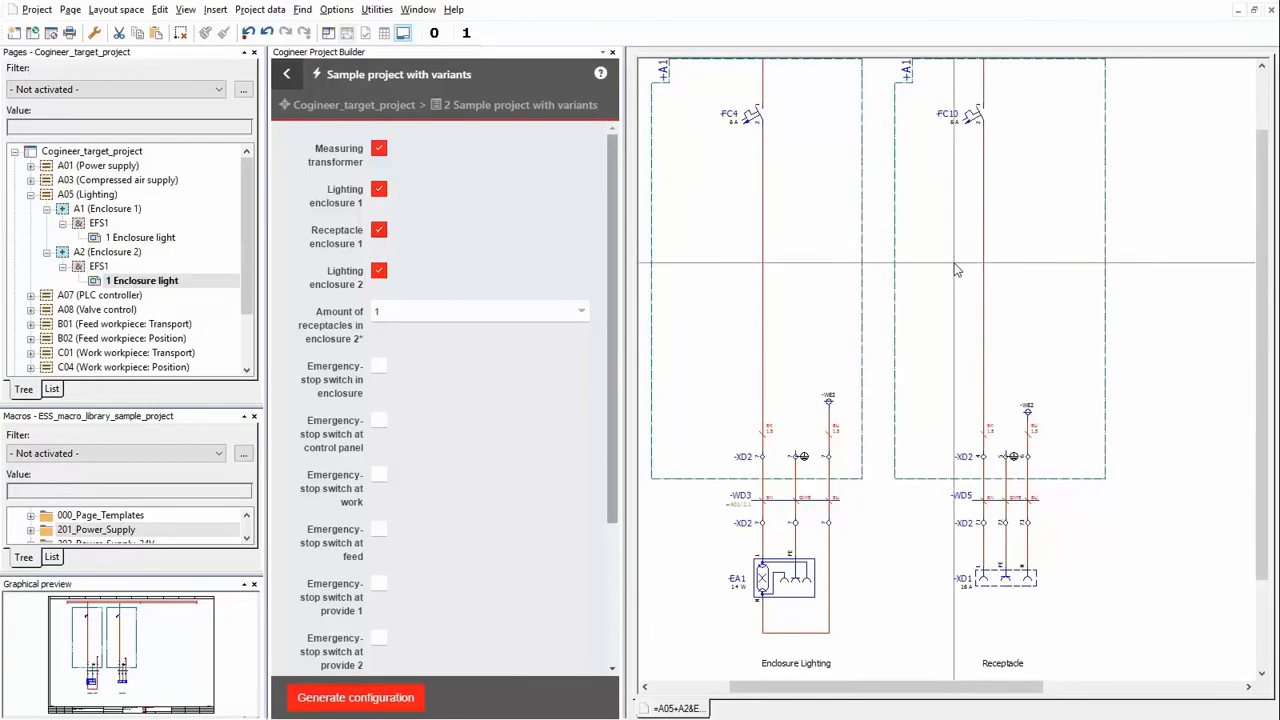
middle_drag(955, 270, 977, 301)
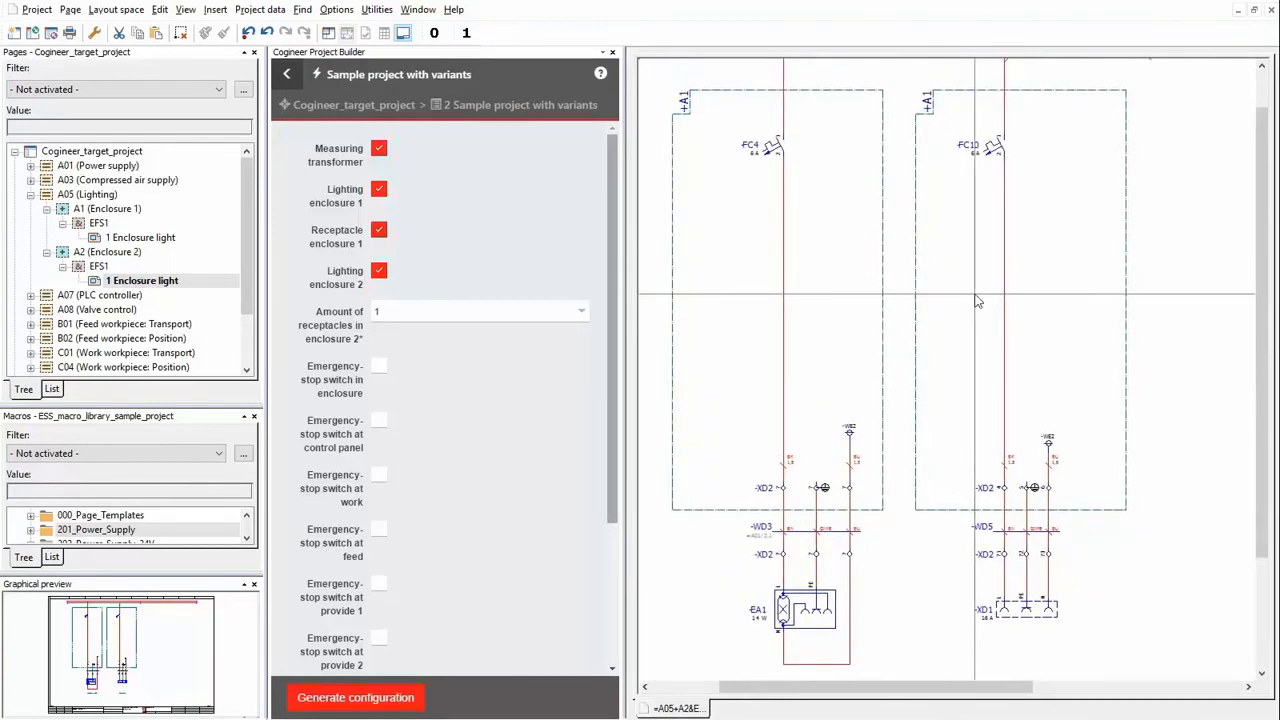
drag(611, 229, 622, 384)
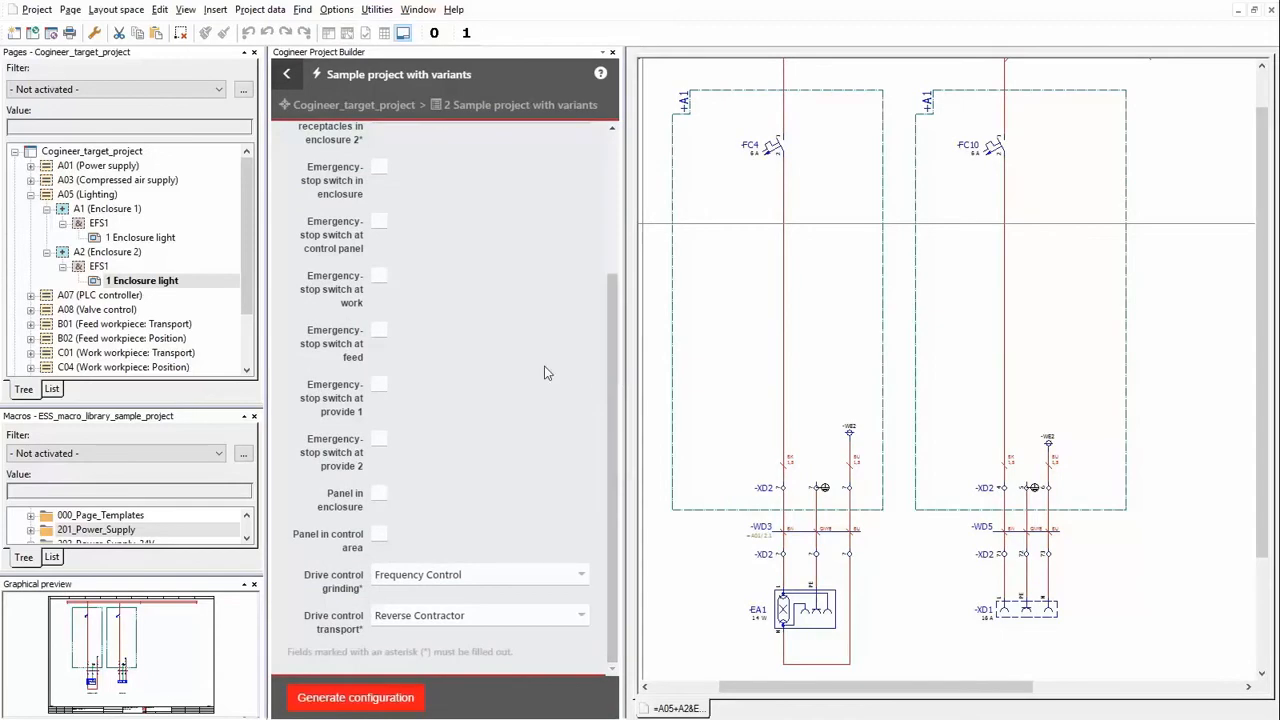
drag(250, 215, 265, 298)
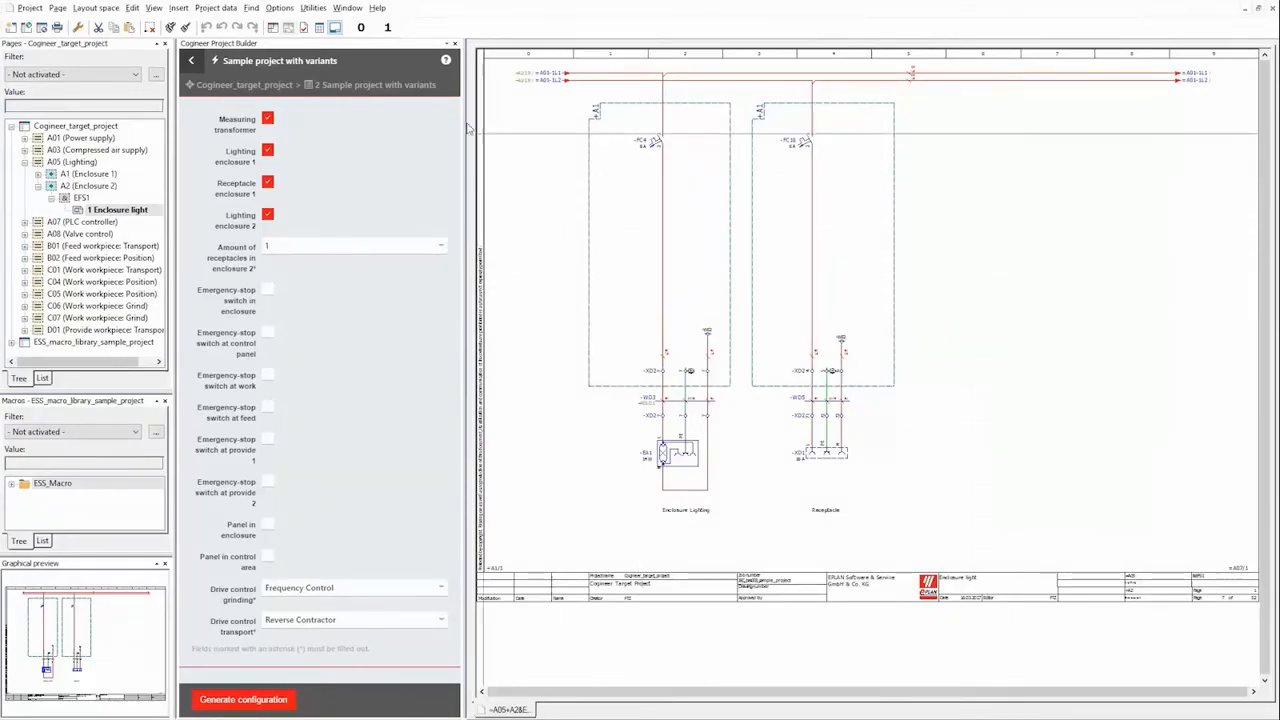
Open the Cogineer Designer and display the configurator "2 Sample project with variants" together with the typical-groups available for it.
click(313, 8)
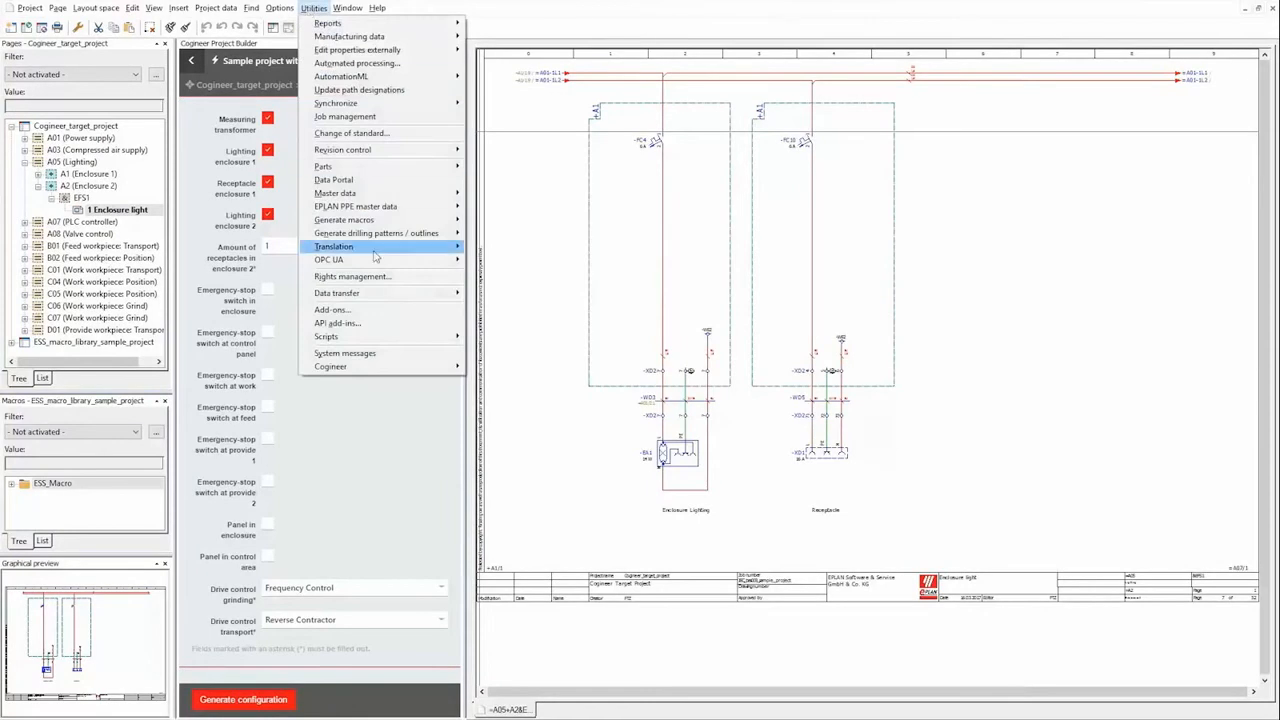
mouse_move(404, 372)
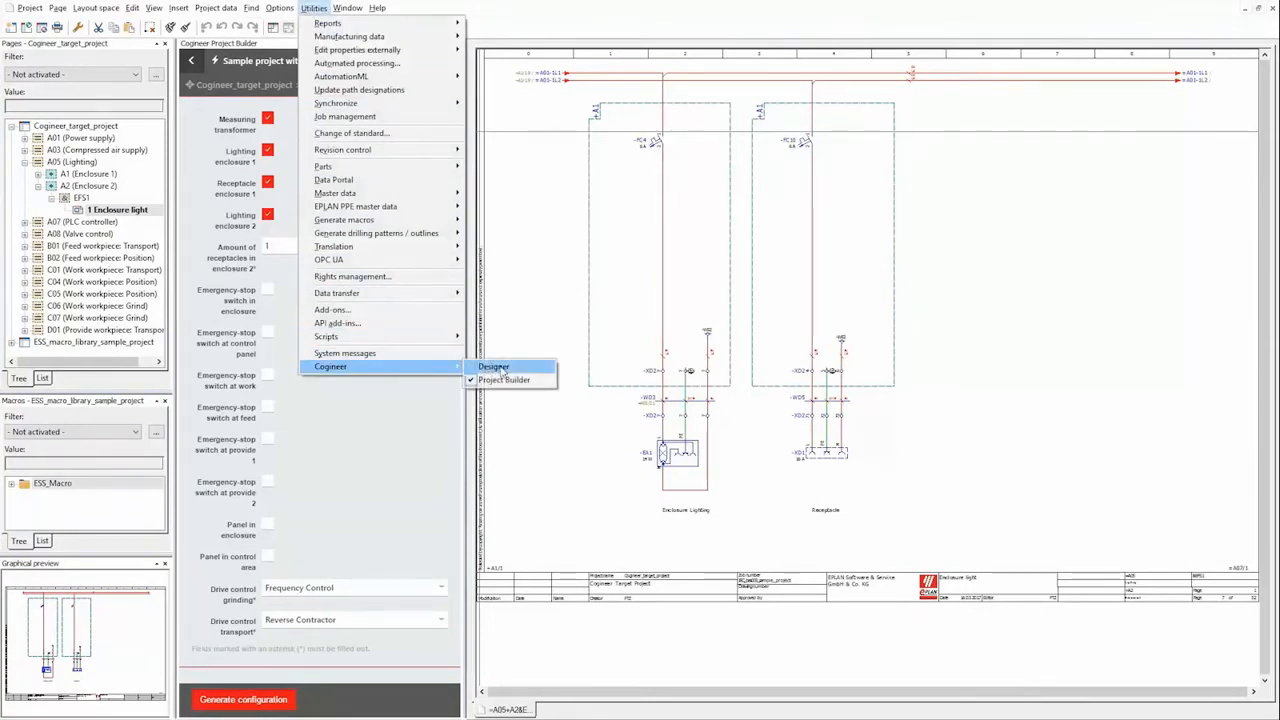
click(500, 367)
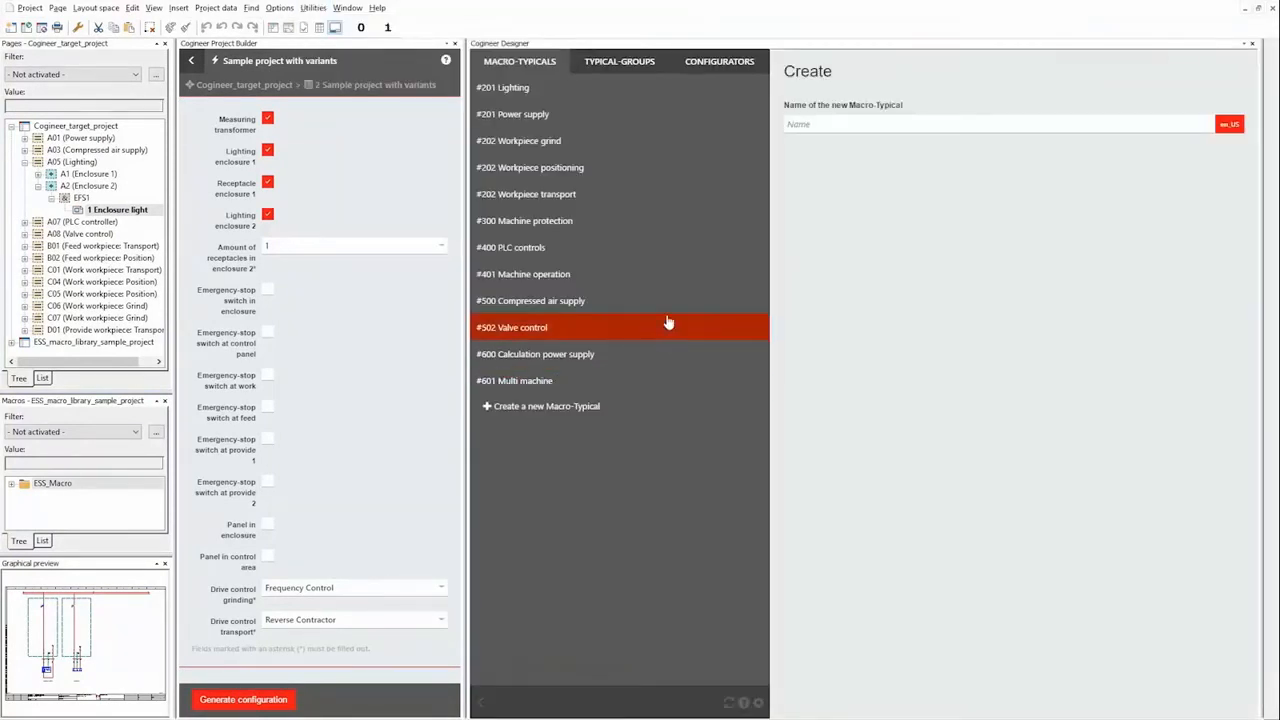
click(728, 64)
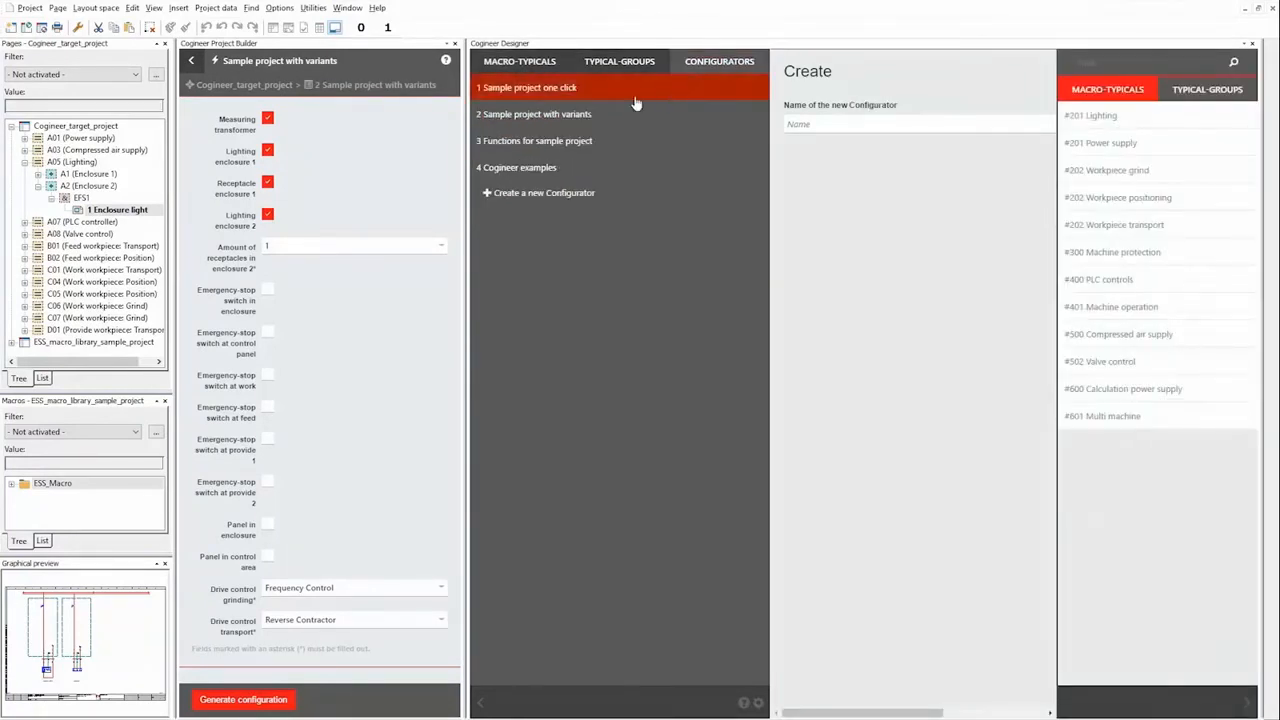
click(548, 120)
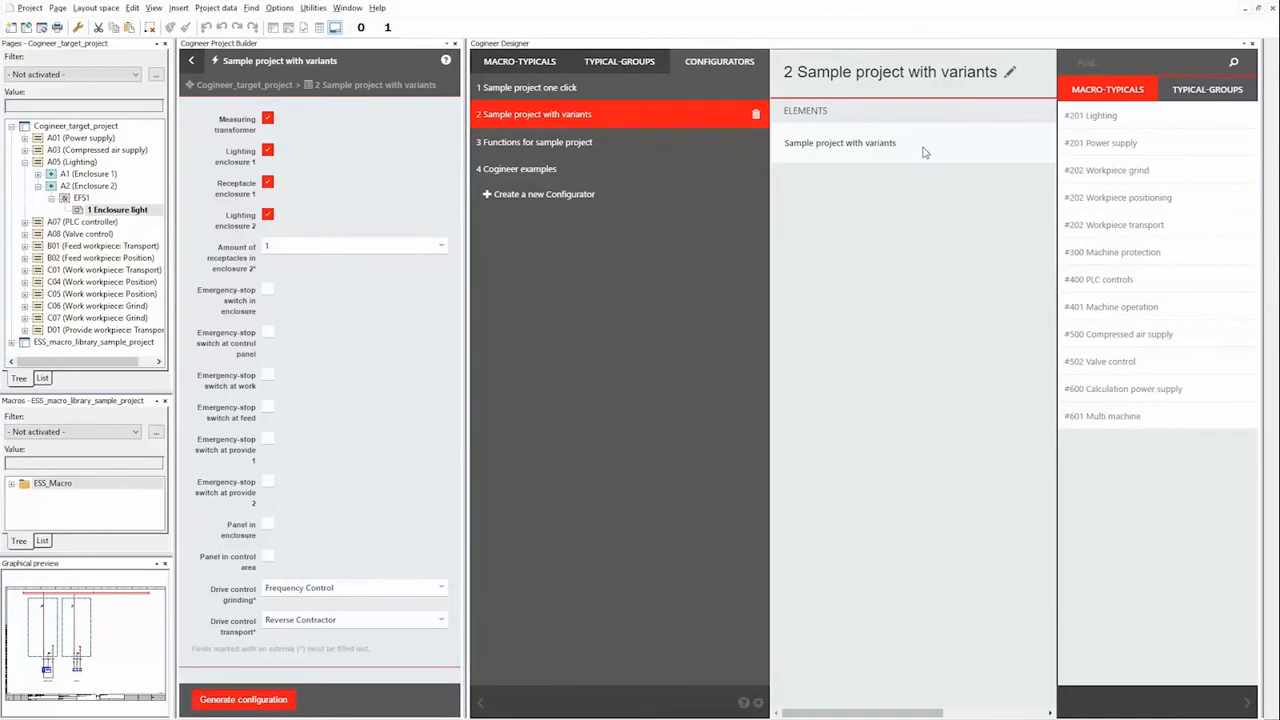
click(1213, 90)
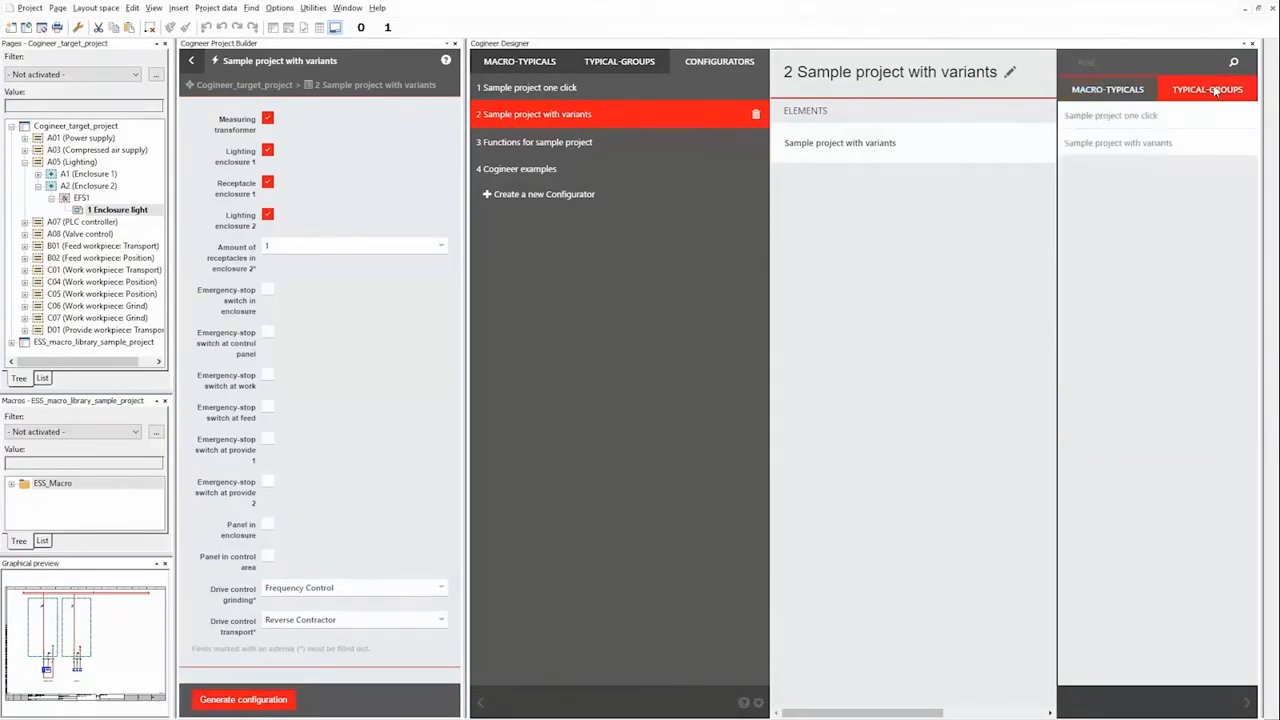
click(1140, 155)
Open the typical-group "Sample project with variants" and examine its configuration variables, including the display name of the measuring transformer variable.
click(626, 62)
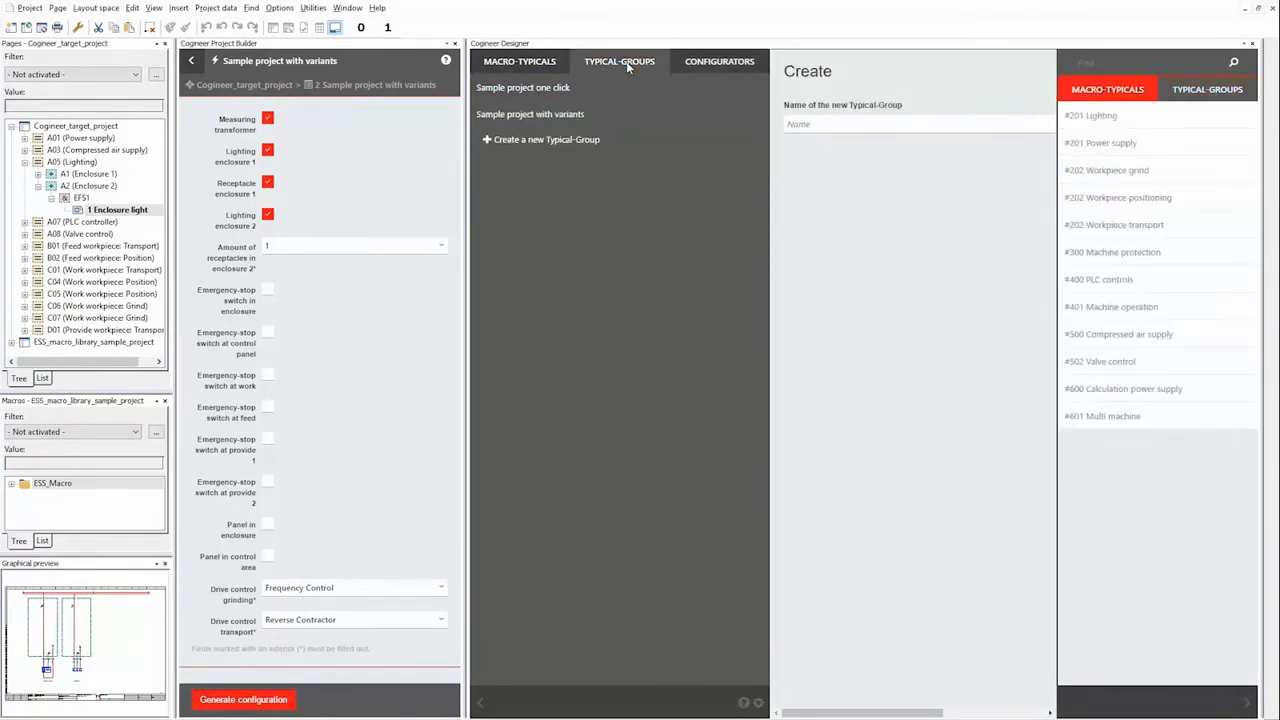
click(552, 118)
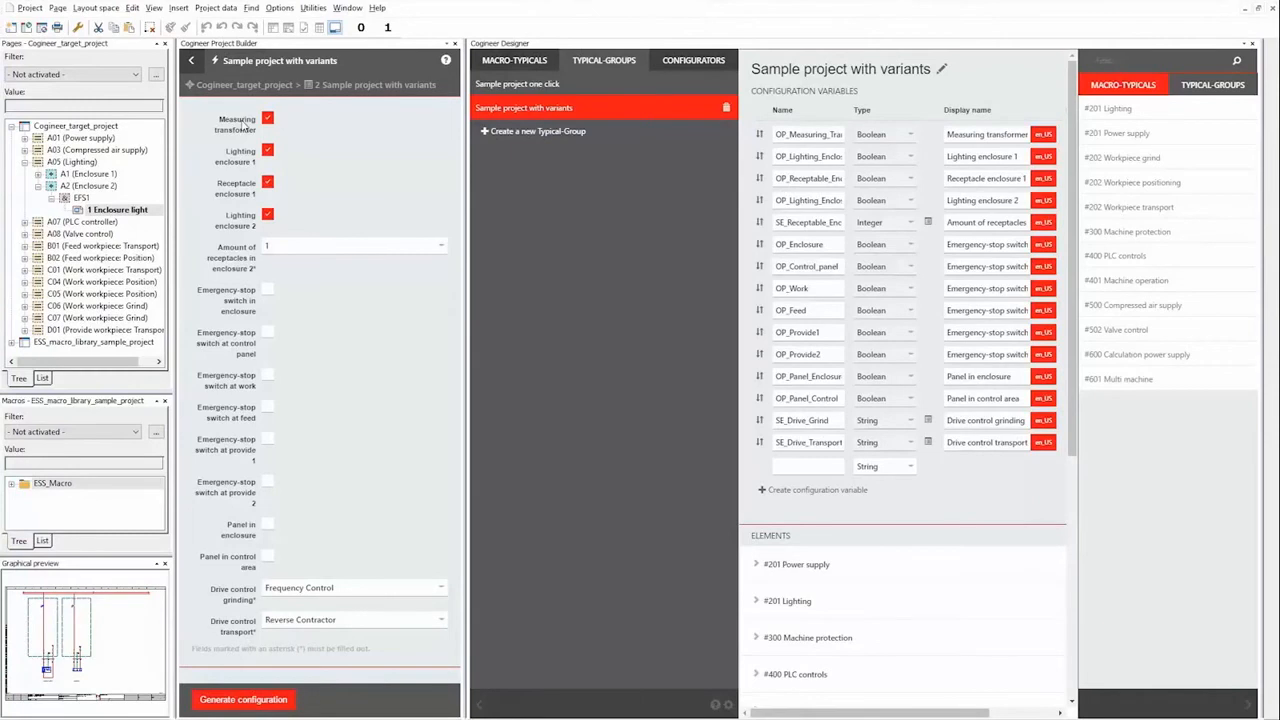
click(993, 134)
Expand the #201 Power supply element and compare its OP_Measuring_Transformer assignment with the typical-group's configuration variable of that name.
scroll(967, 477, down, 1)
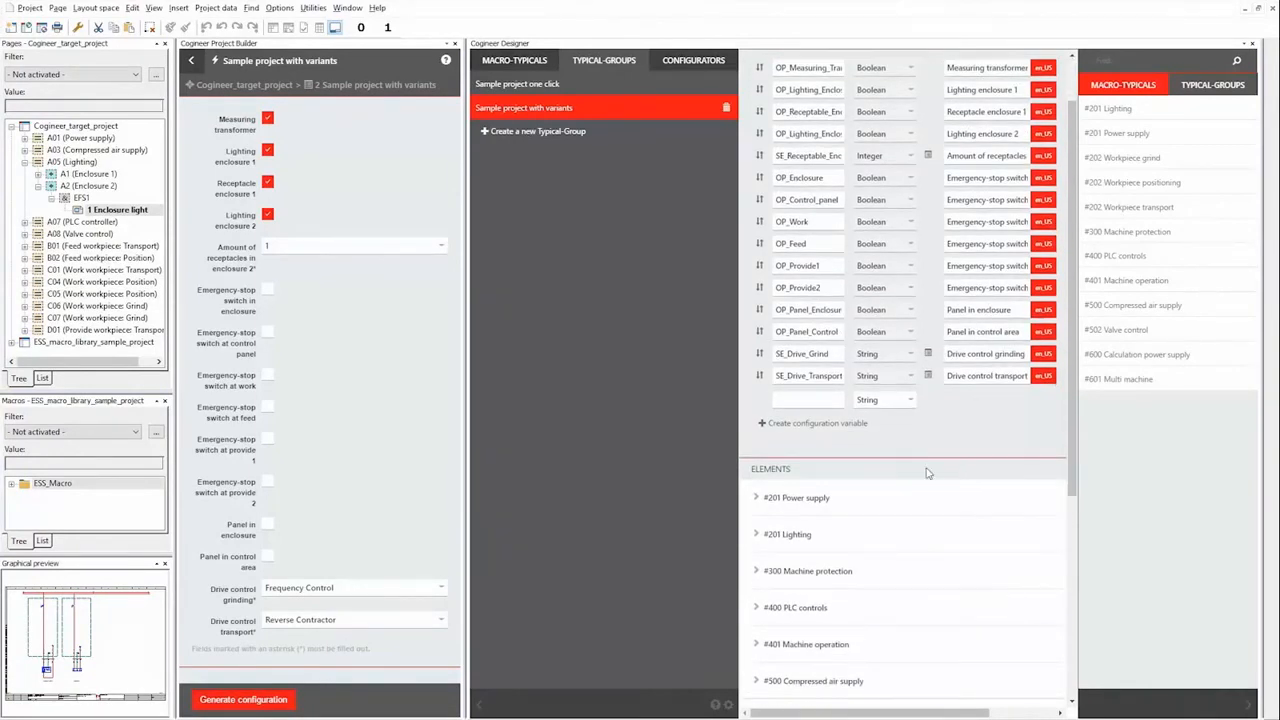
click(793, 499)
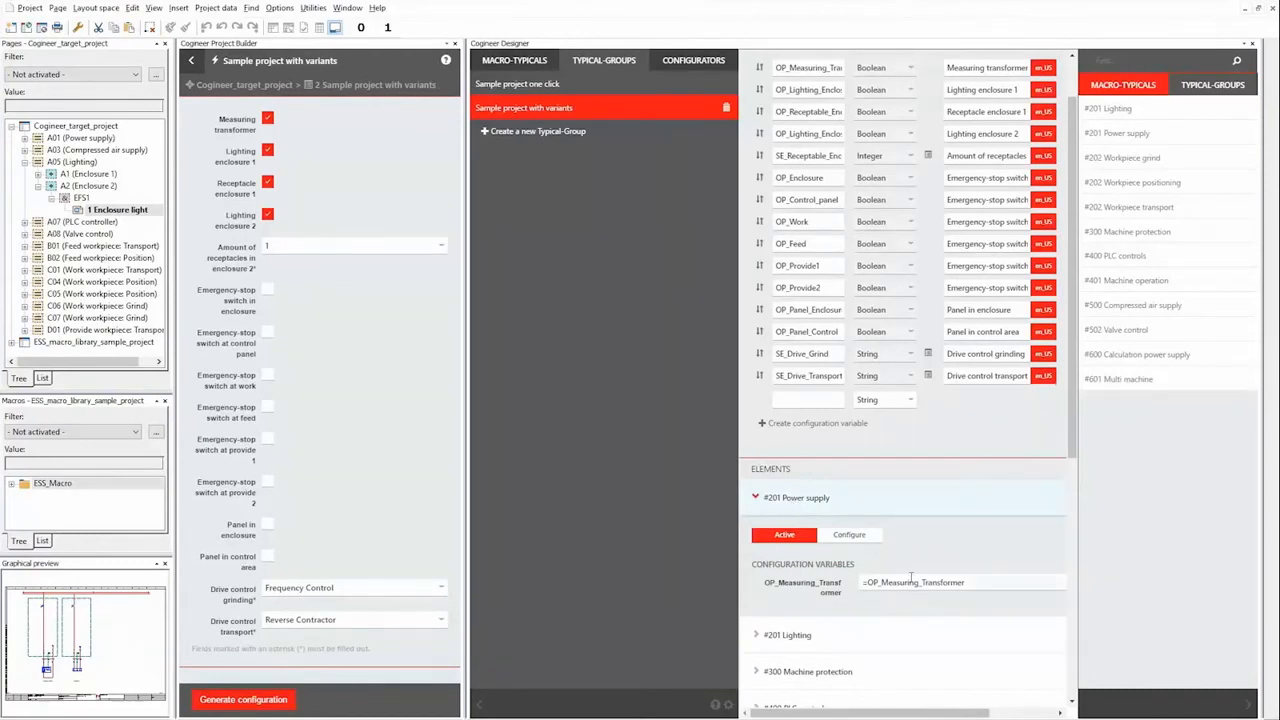
drag(864, 582, 866, 68)
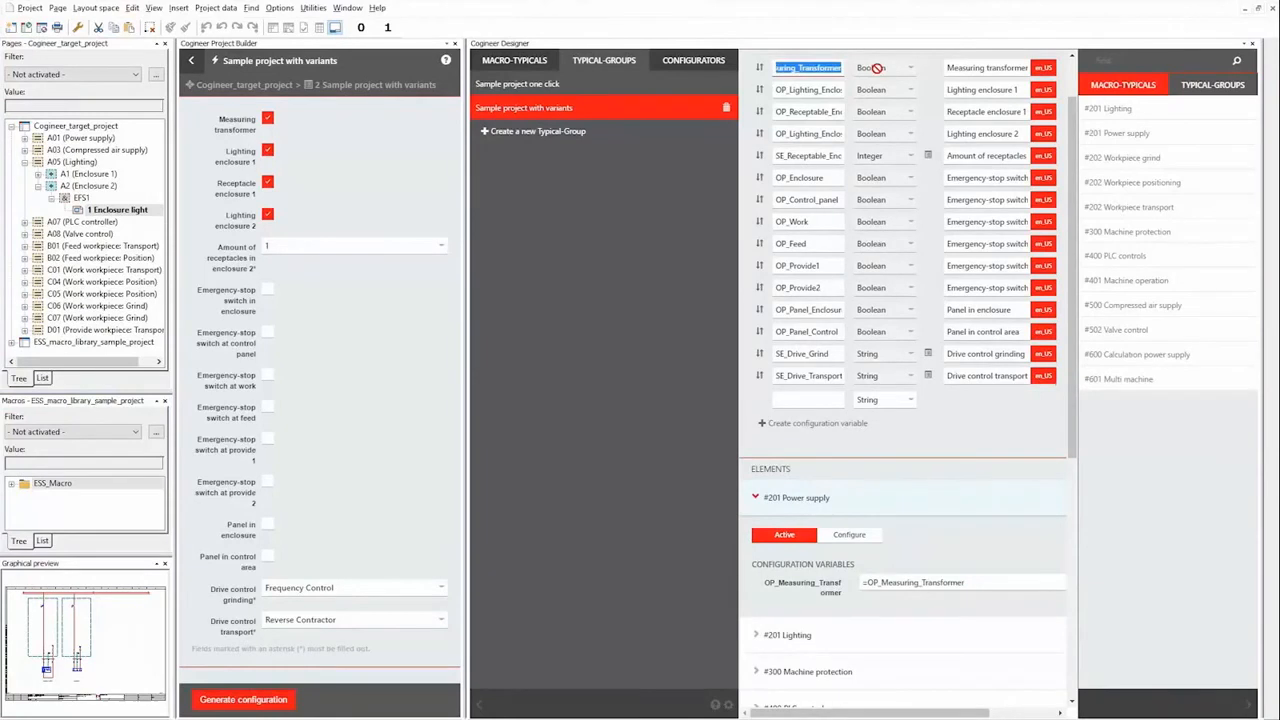
Collapse the #201 Power supply element, expand #201 Lighting and examine its configuration variable assignments.
click(926, 440)
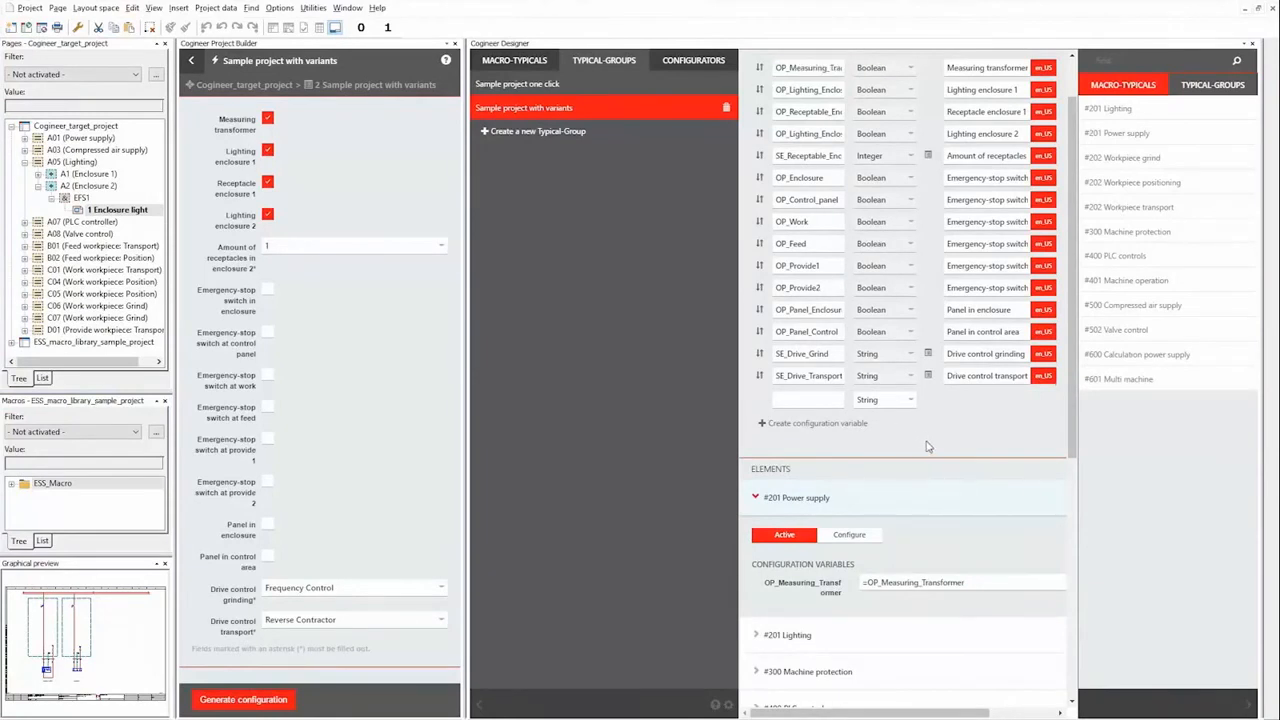
click(815, 505)
click(783, 537)
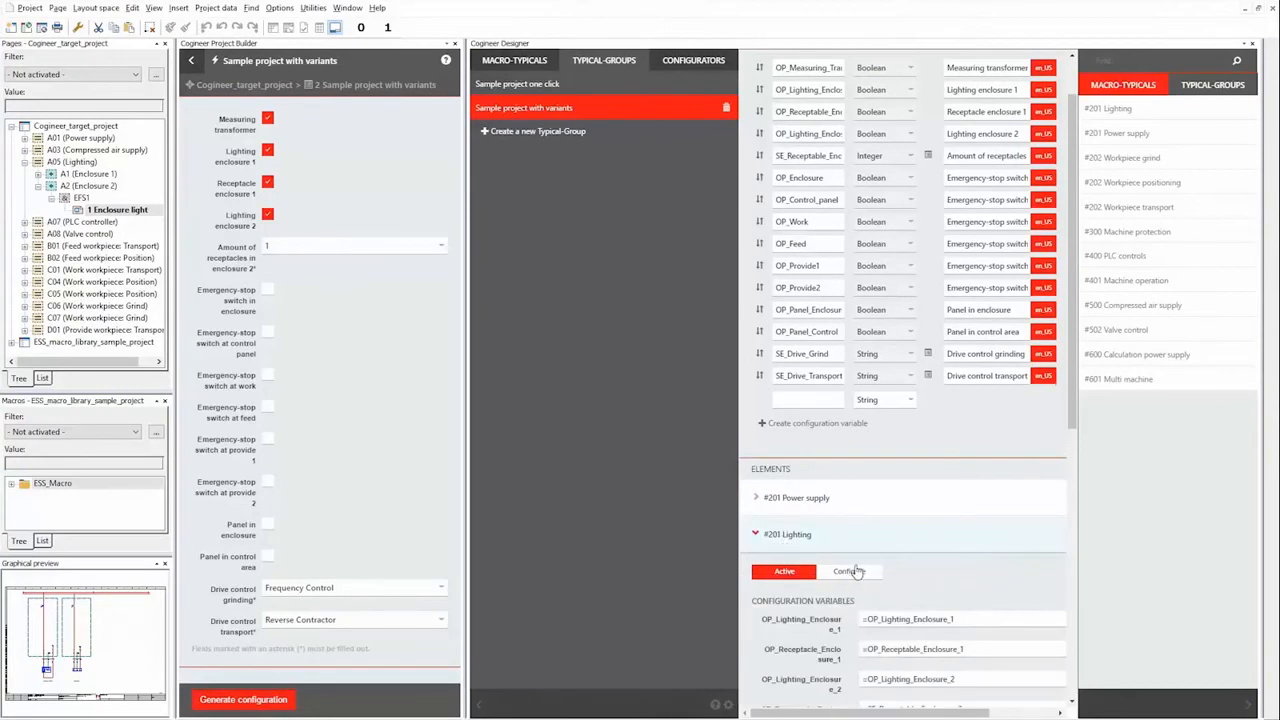
scroll(857, 568, down, 1)
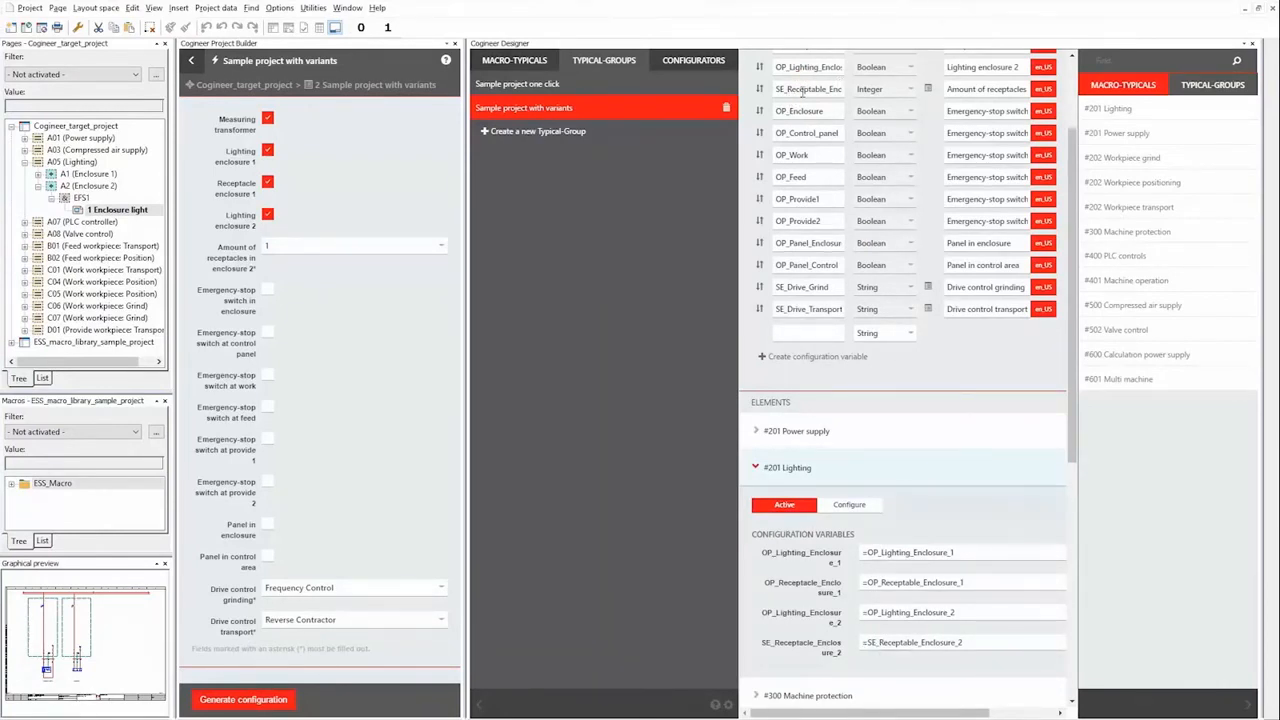
Compare the selection list of the SE_Receptacle_Enclosure_2 variable with the options for "Amount of receptacles in enclosure 2" in the Project Builder, then collapse #201 Lighting.
click(929, 90)
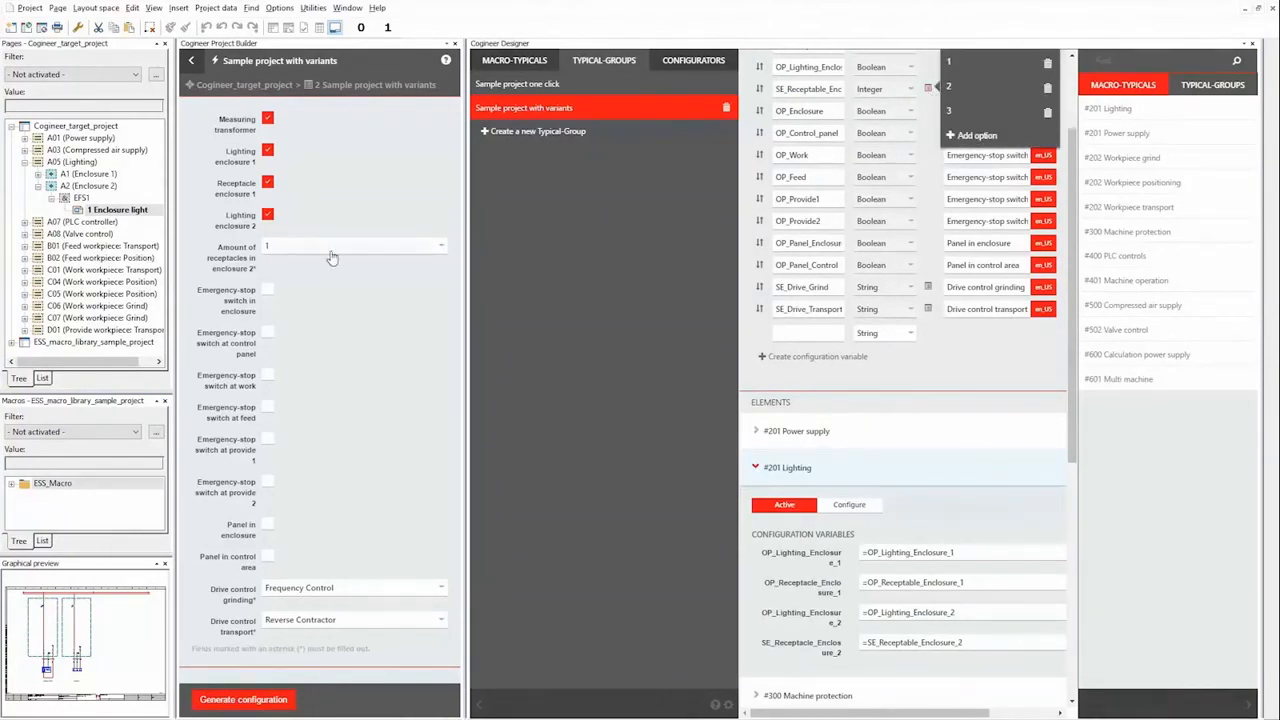
click(442, 250)
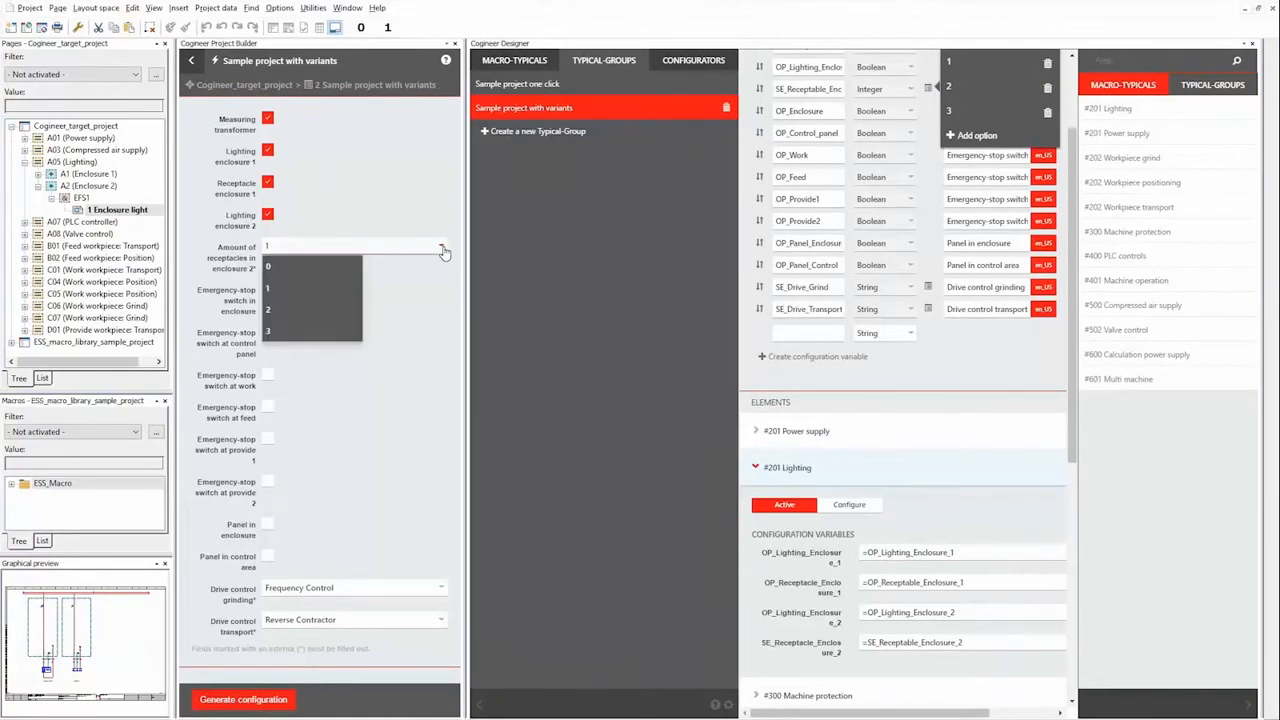
click(443, 250)
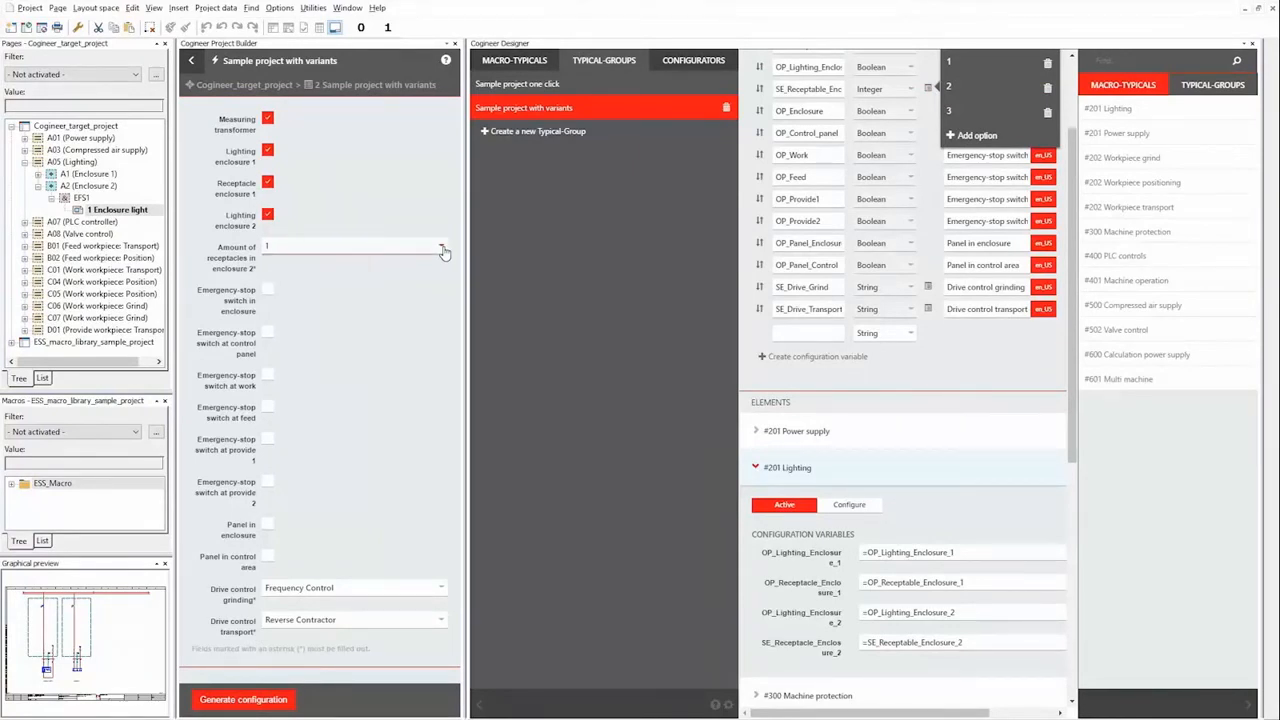
click(929, 91)
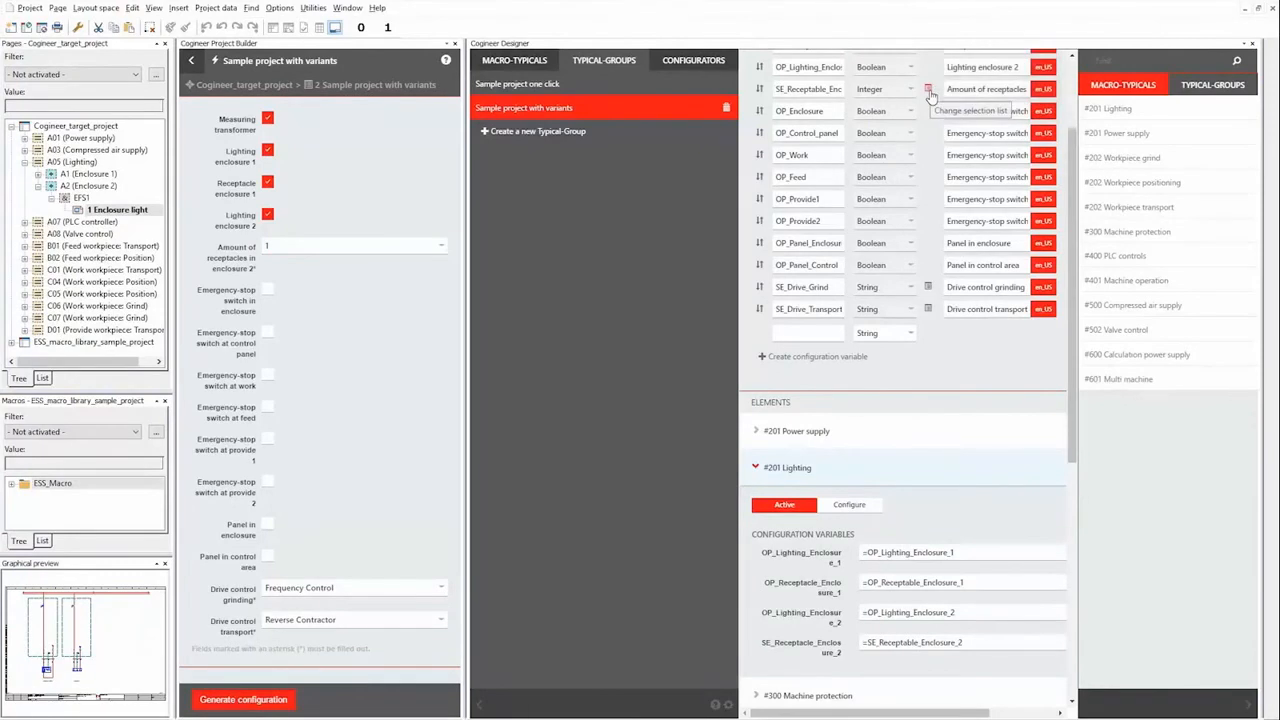
click(792, 470)
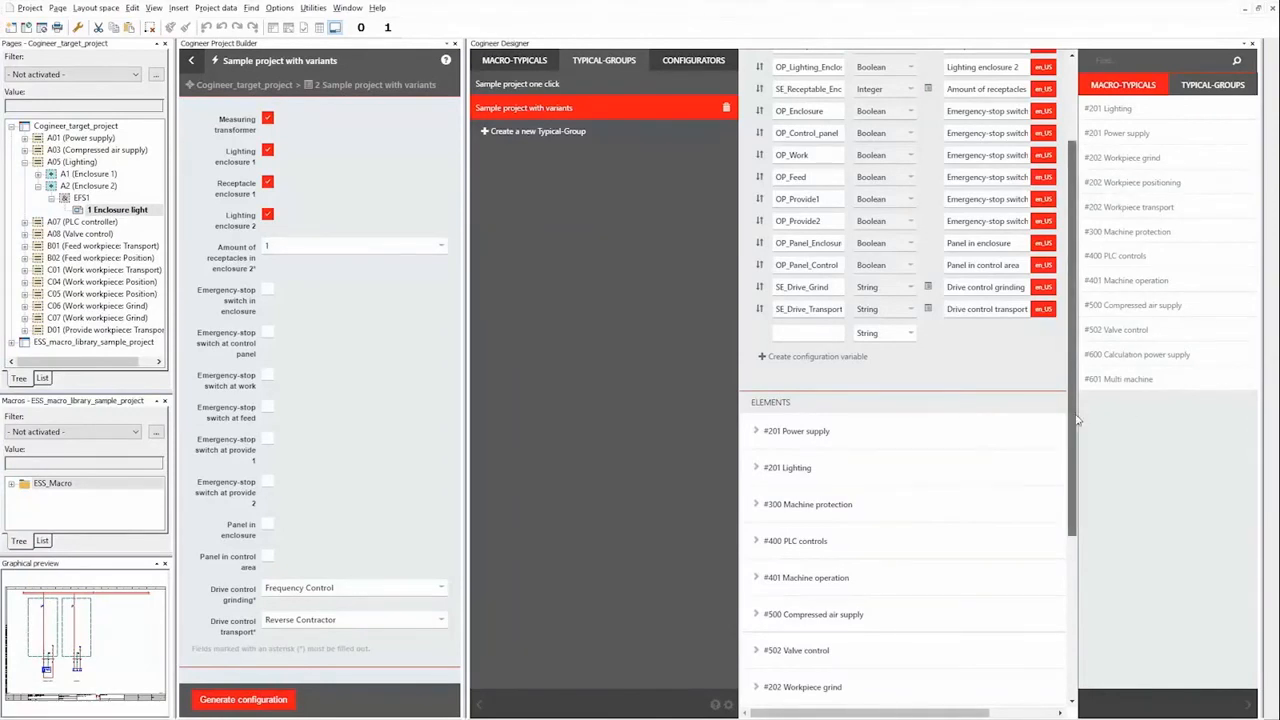
scroll(1068, 300, up, 3)
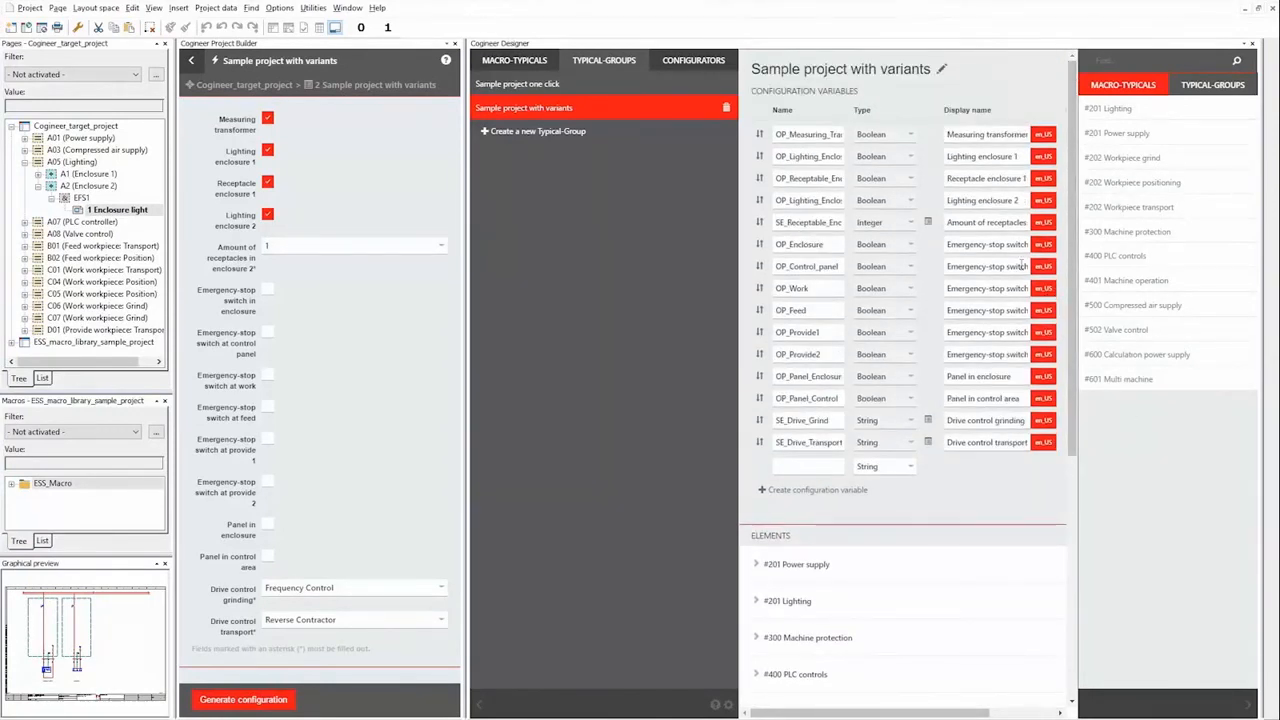
Close the Cogineer Project Builder and open the macro-typical #201 Power supply in the Designer.
click(488, 64)
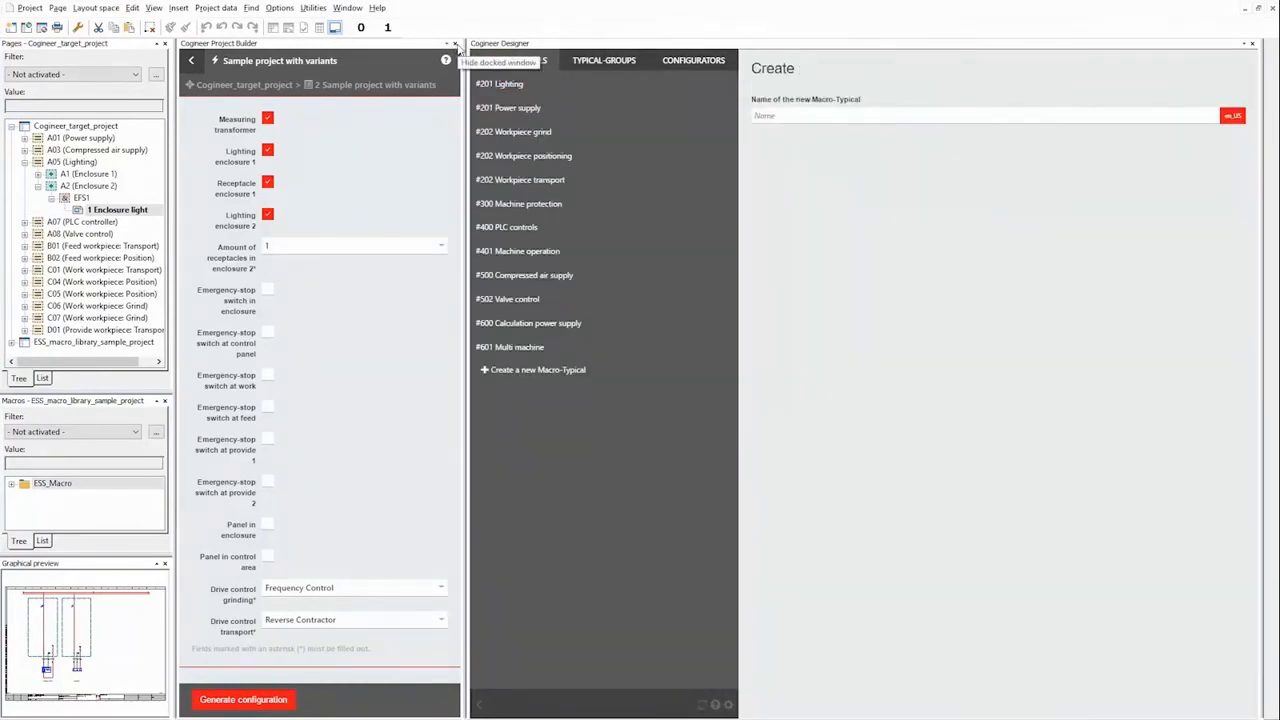
click(455, 44)
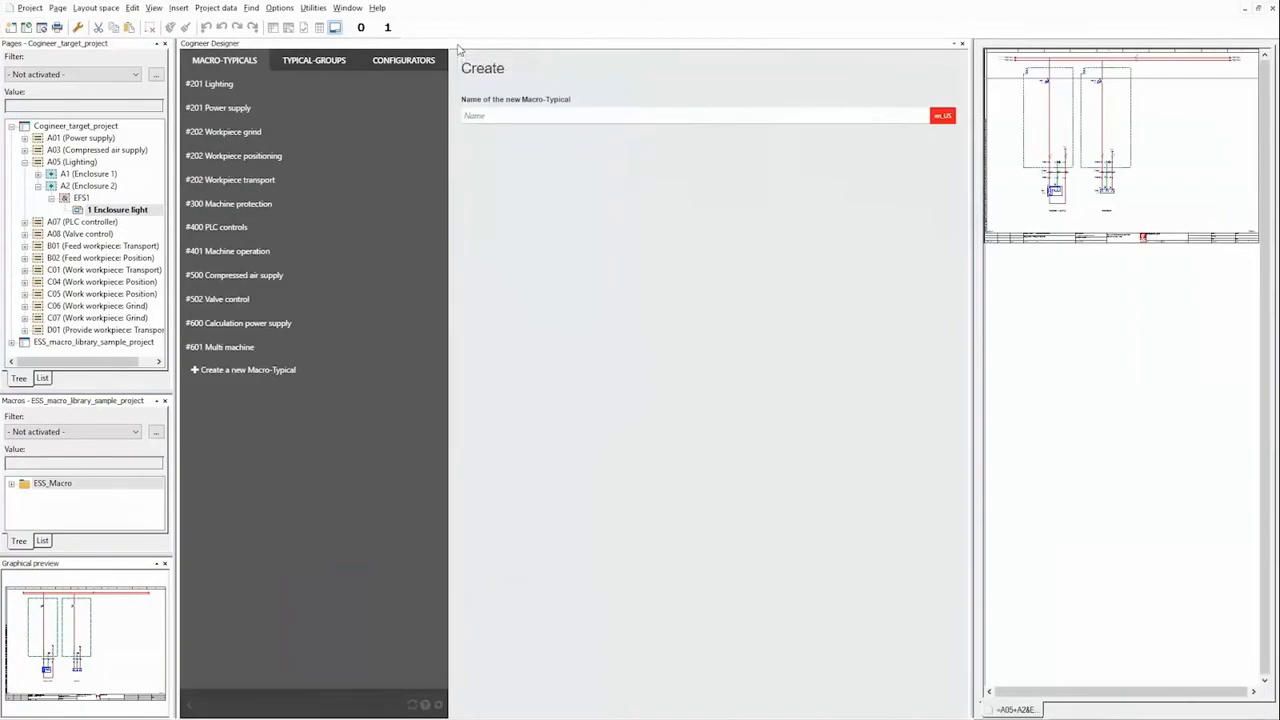
click(228, 107)
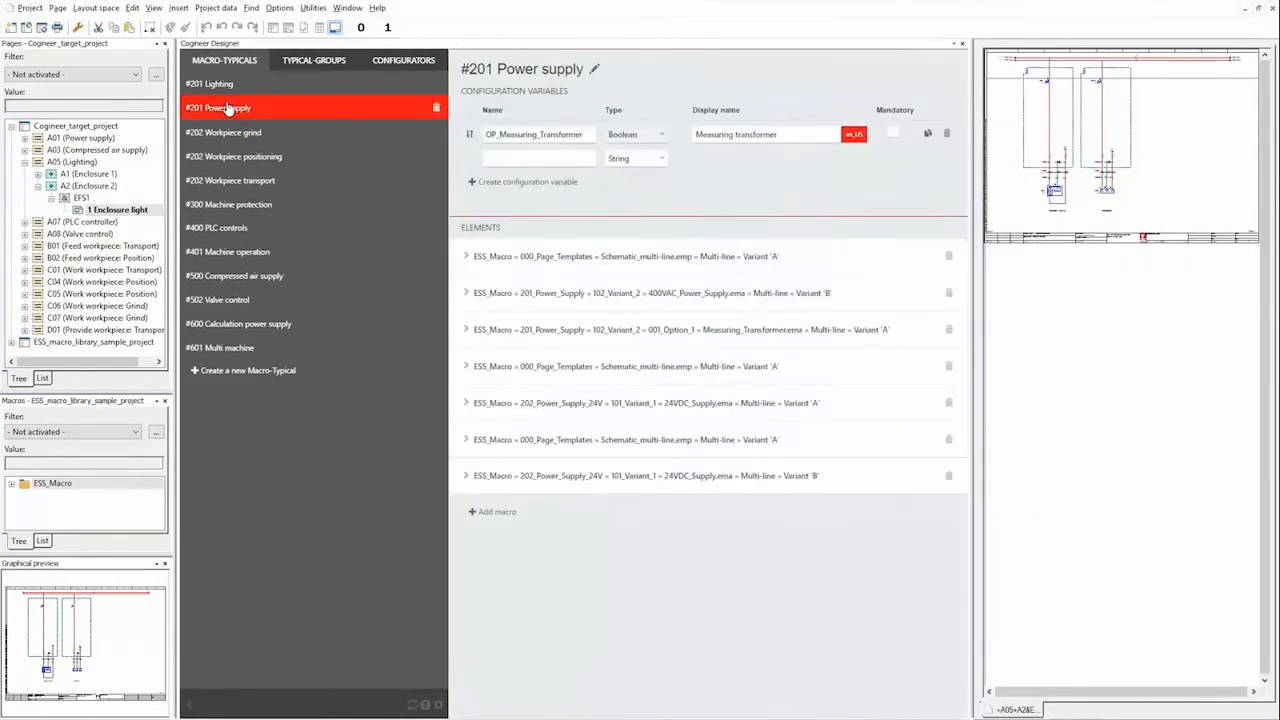
Examine the activation, structure and variables of the first page template and the 400VAC_Power_Supply.ema element, collapsing each again.
click(628, 258)
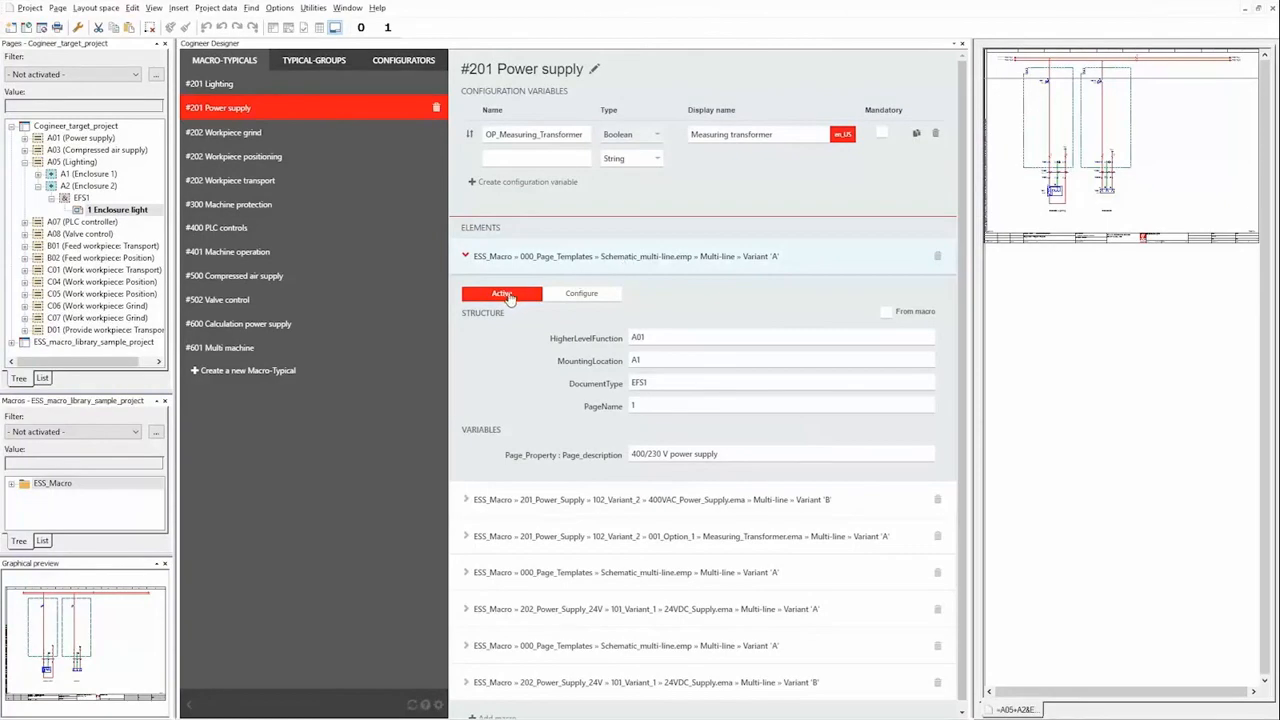
click(586, 258)
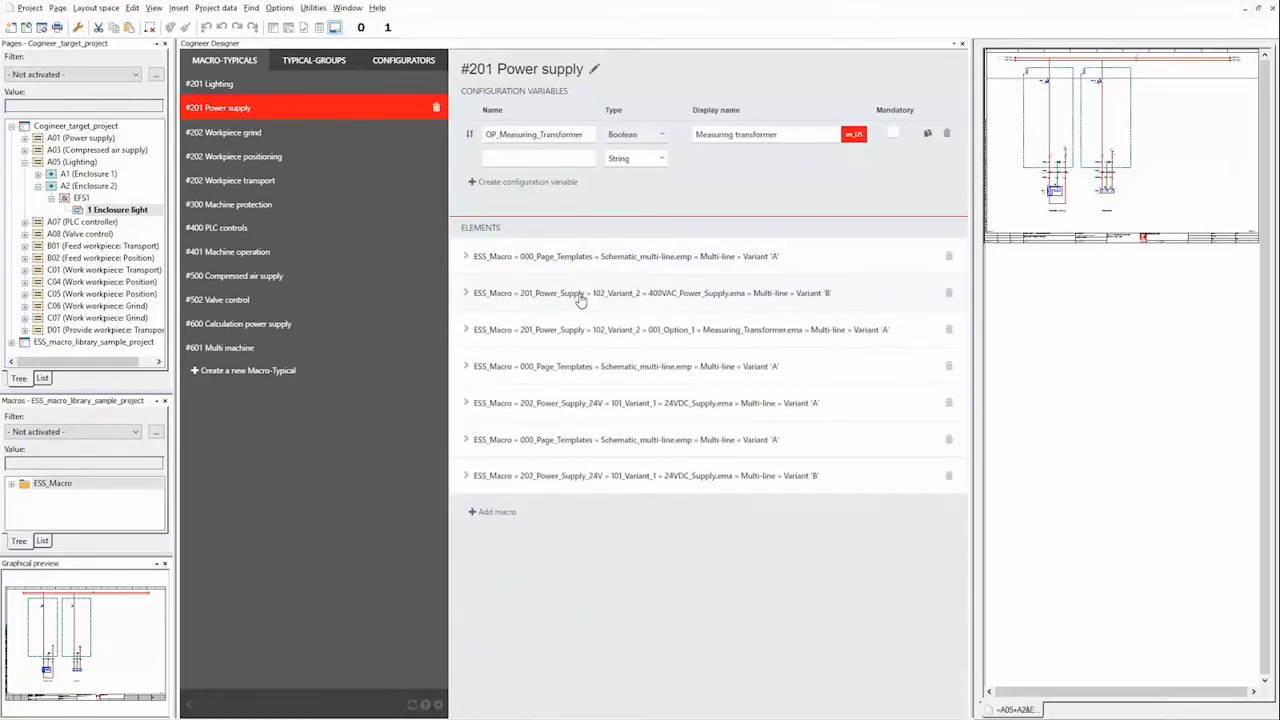
click(579, 296)
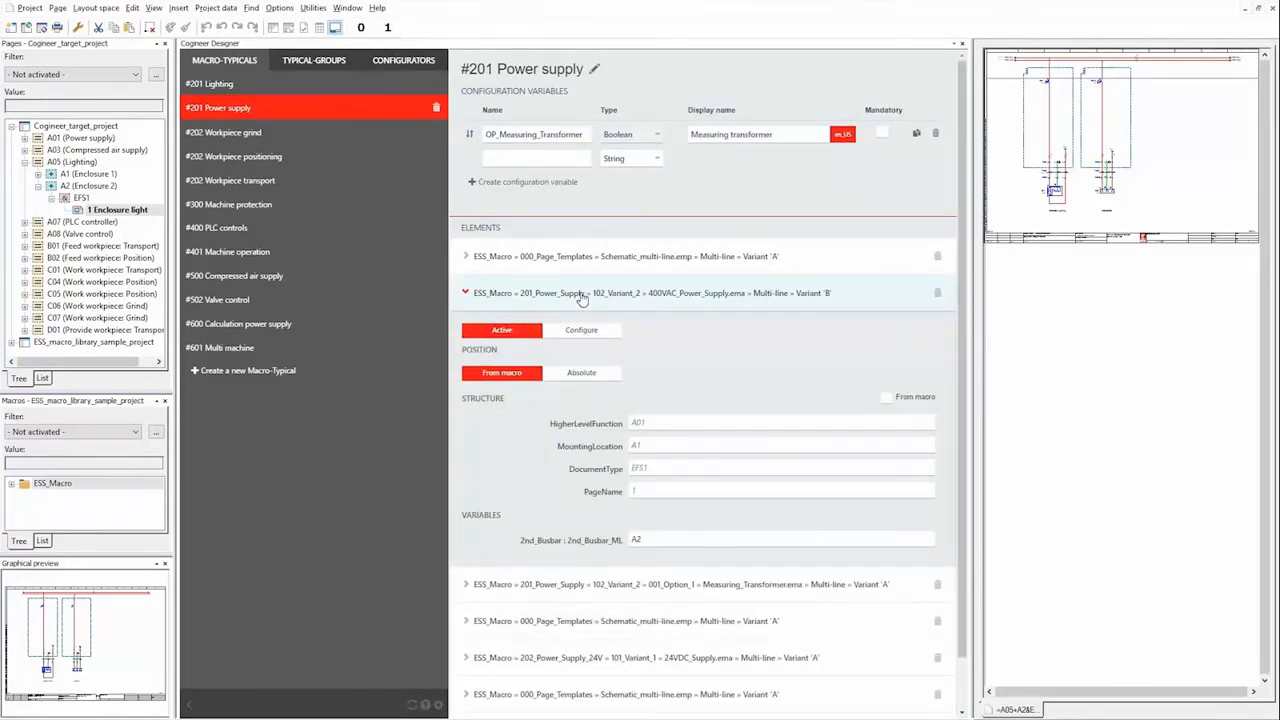
click(581, 296)
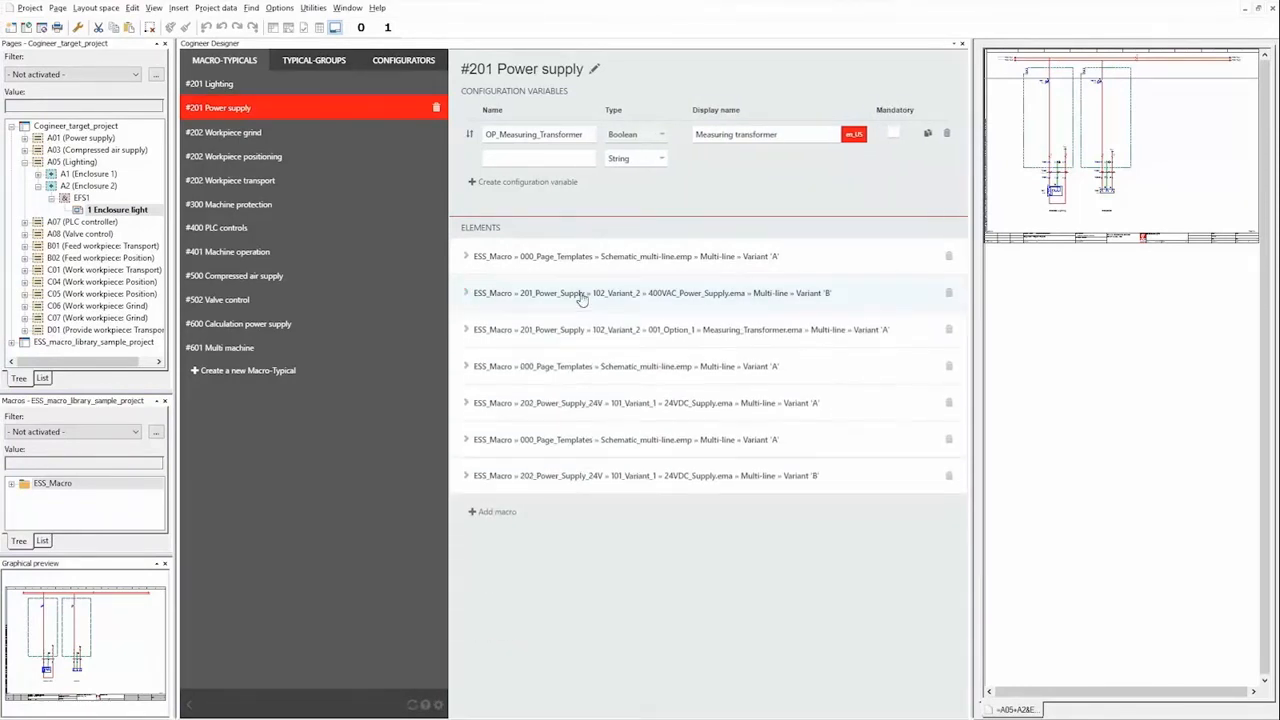
Compare the activation condition of the Measuring_Transformer.ema element with the OP_Measuring_Transformer configuration variable, then collapse the element.
click(620, 332)
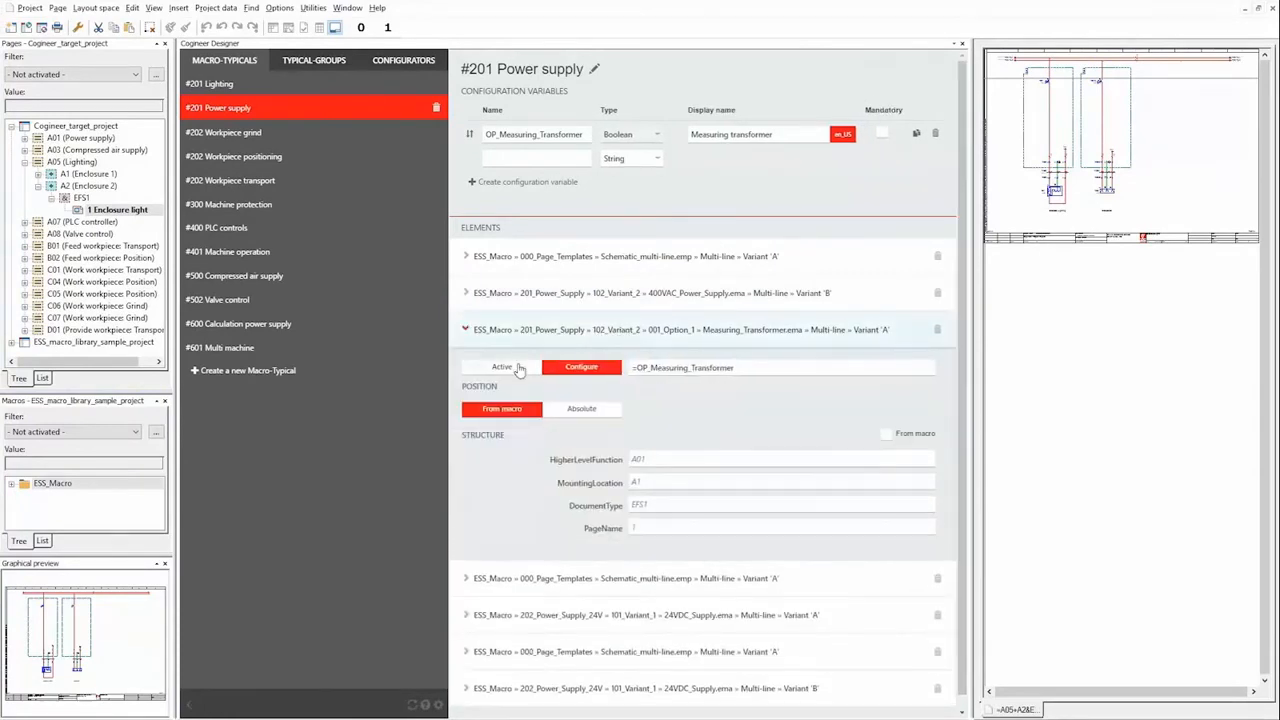
double_click(736, 367)
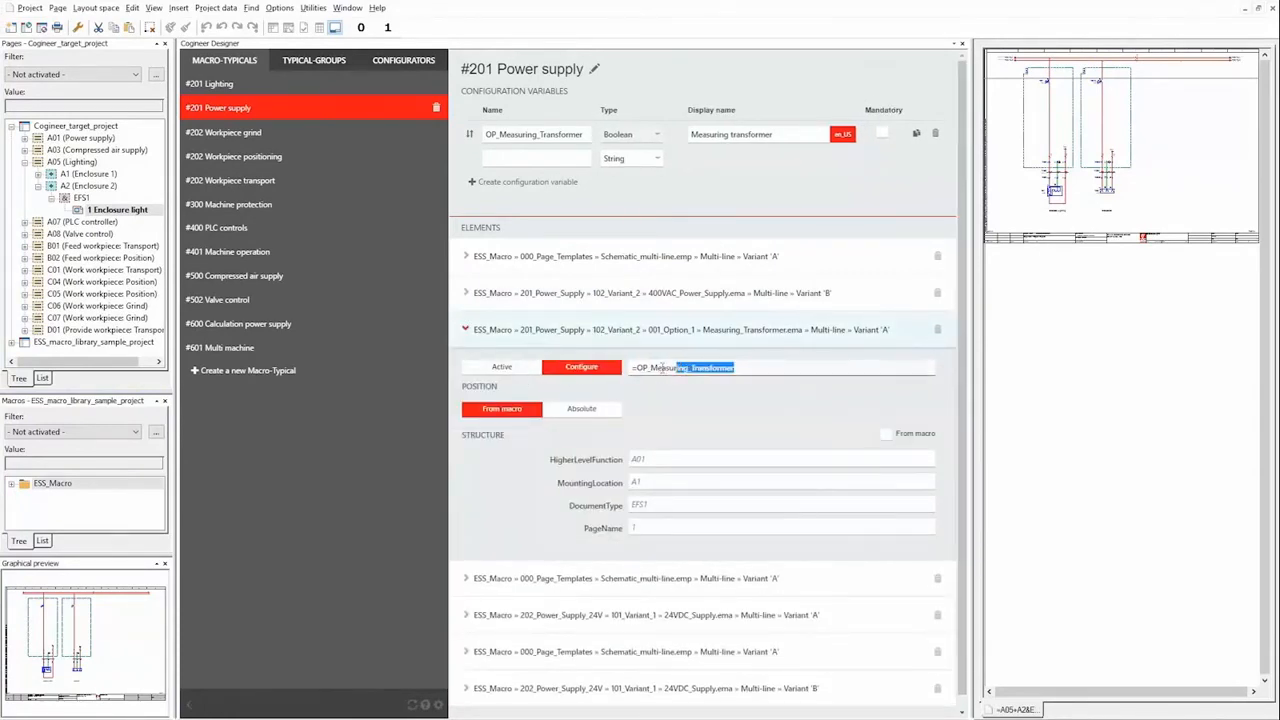
double_click(586, 136)
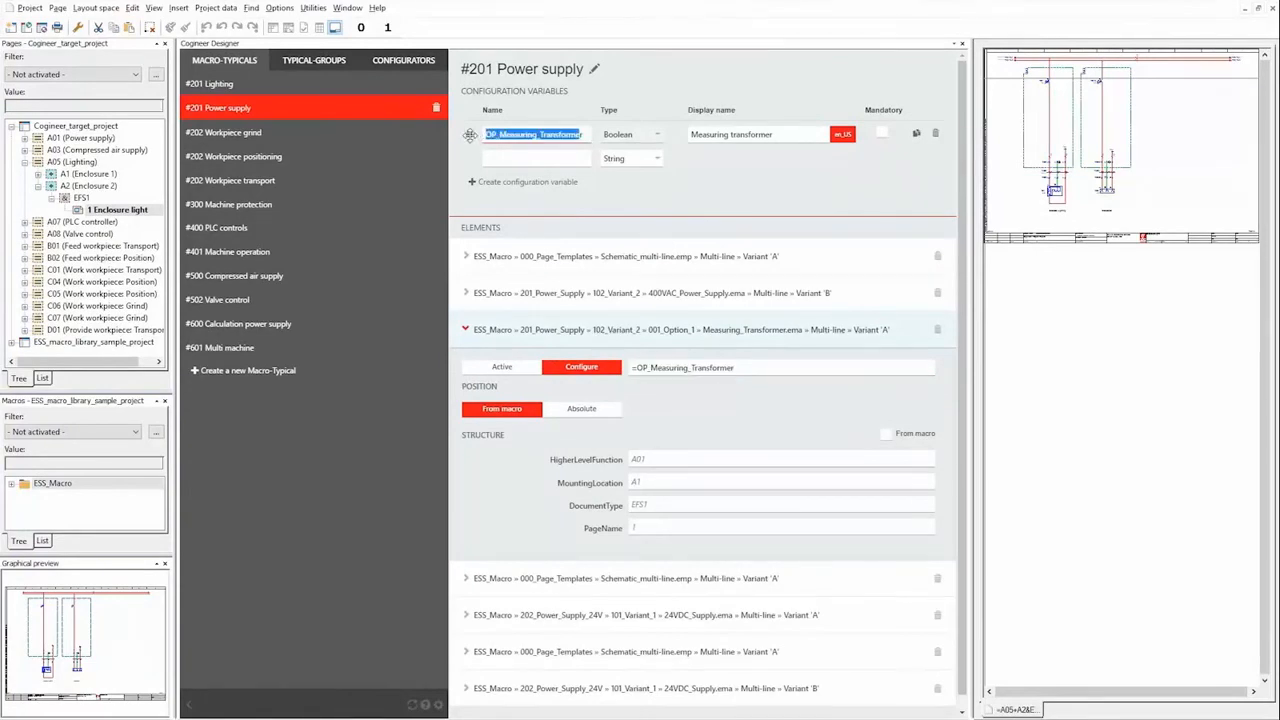
click(706, 200)
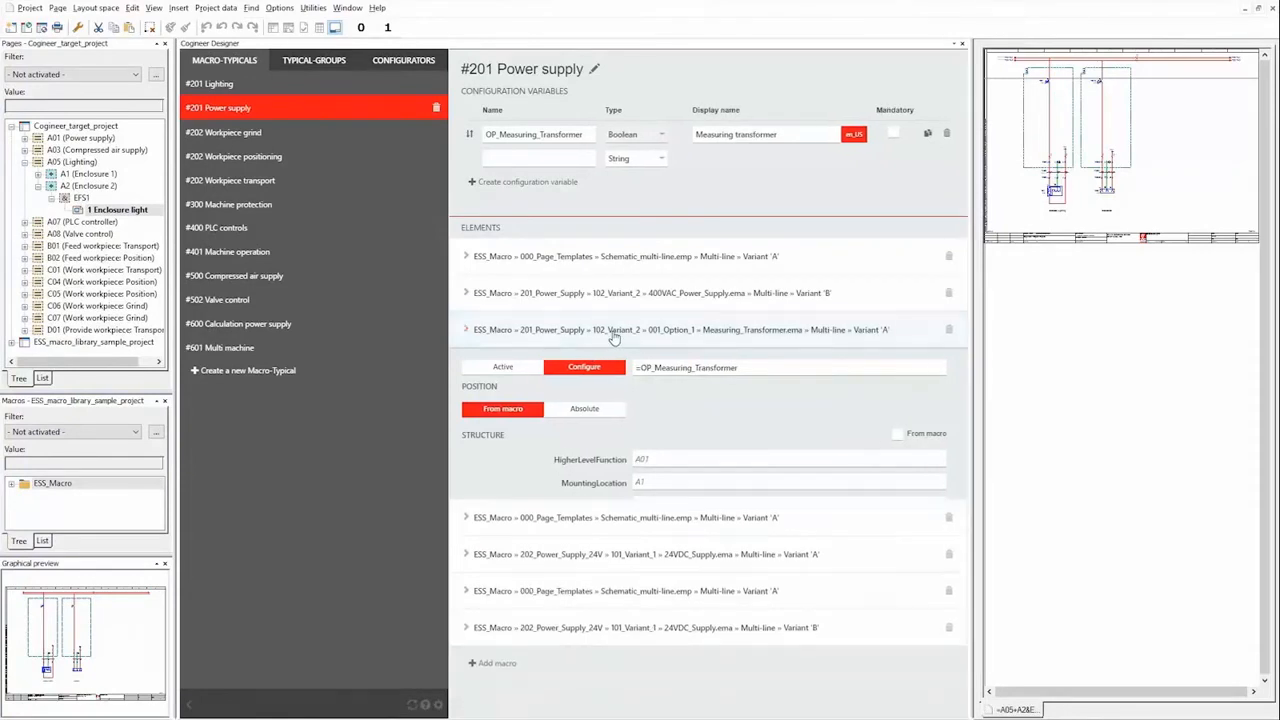
click(612, 337)
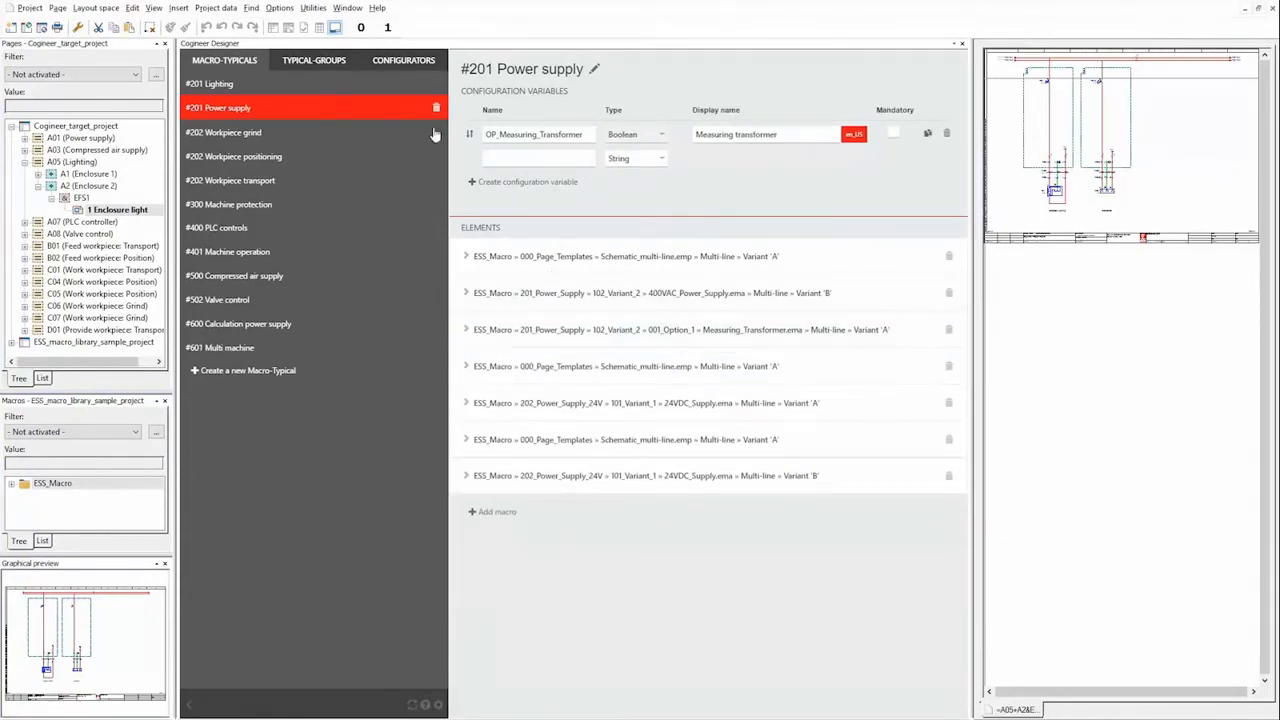
Open the macro-typical #201 Lighting and examine the activation conditions of its first page template and Enclosure_Light.ema variant A.
click(226, 86)
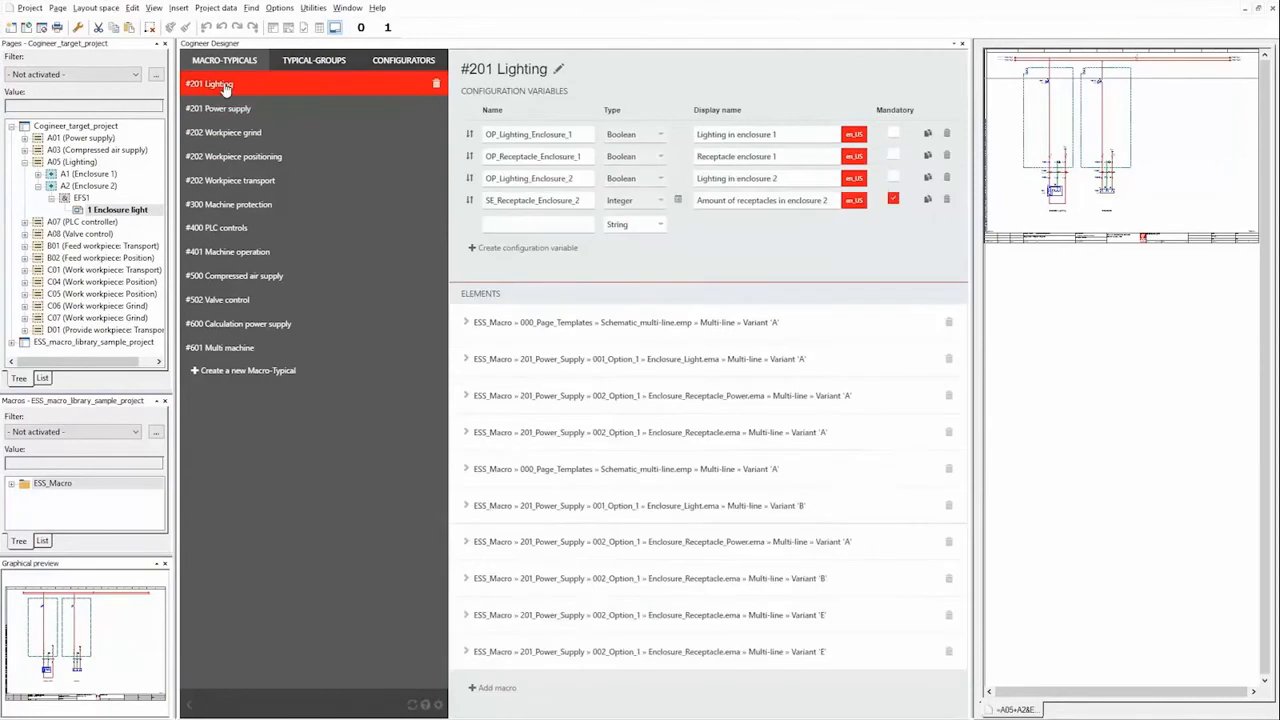
click(704, 324)
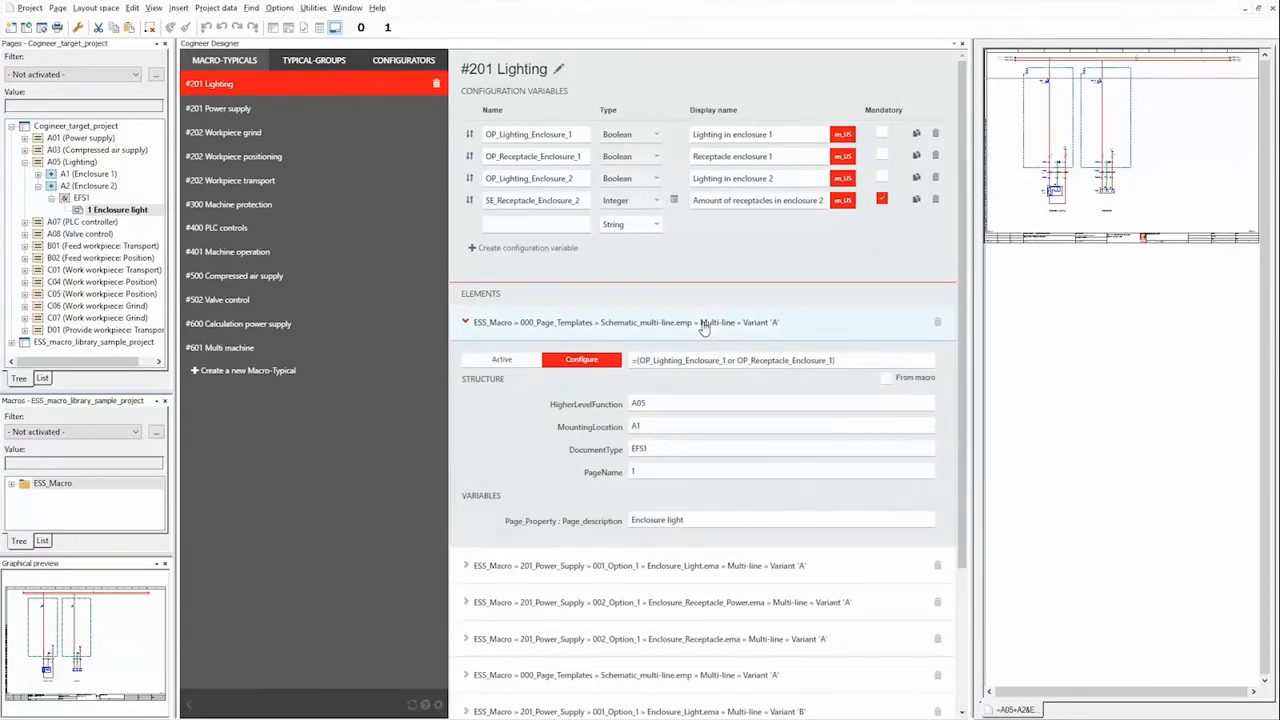
click(704, 324)
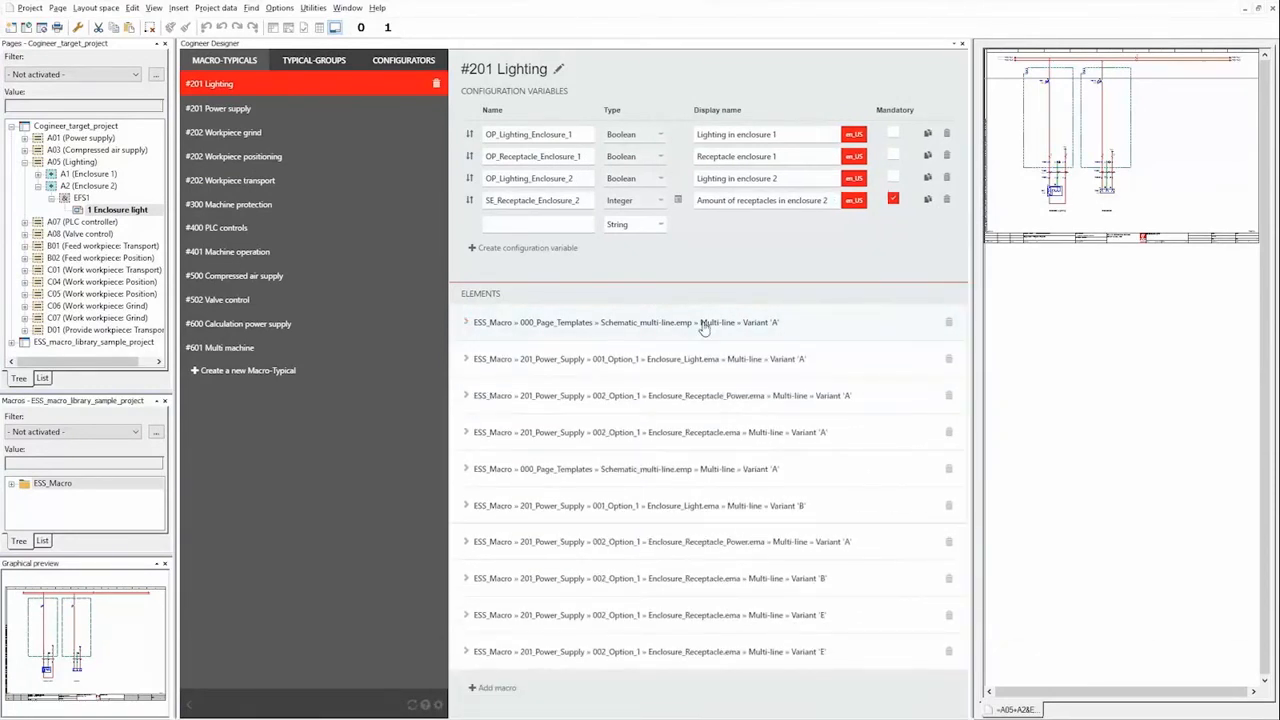
click(626, 366)
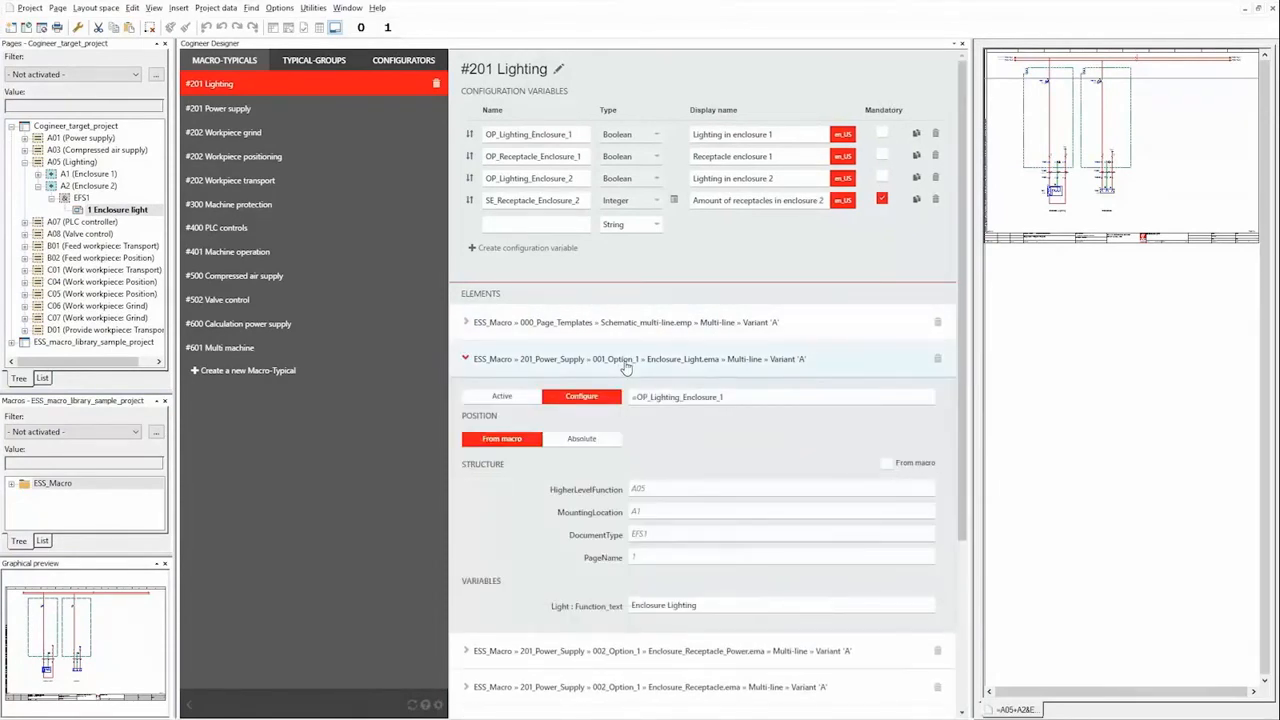
click(626, 366)
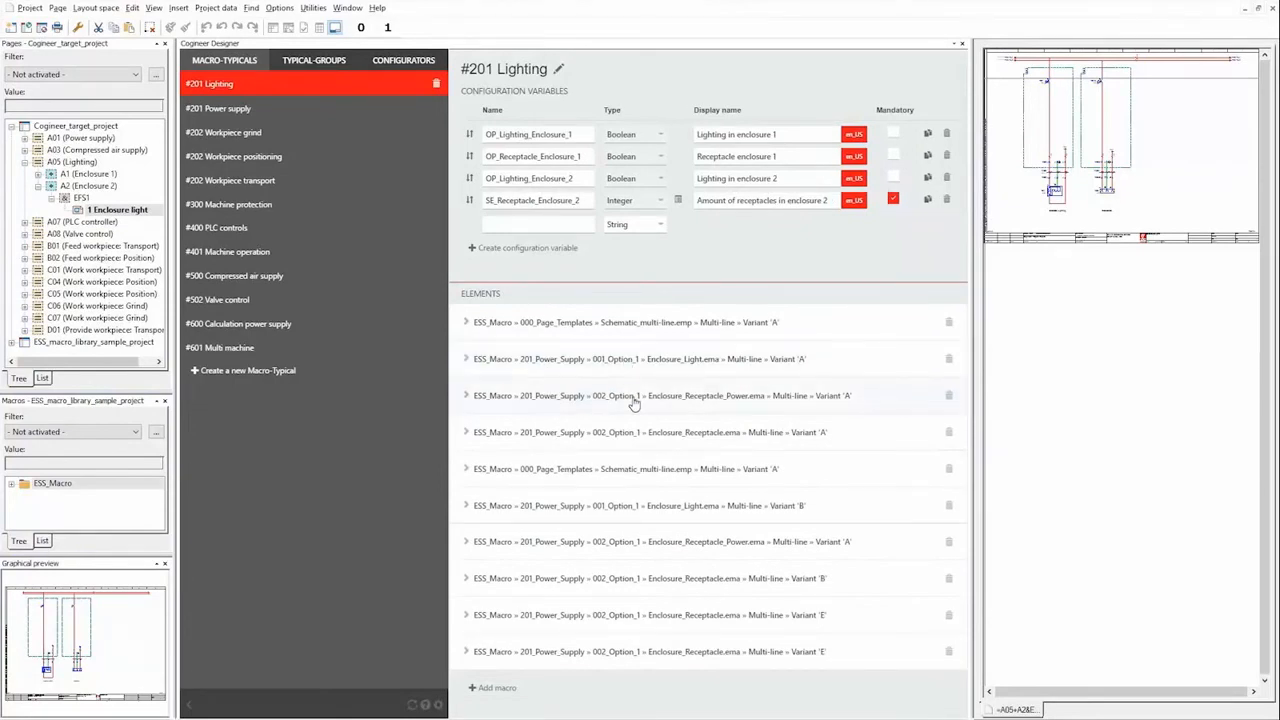
Examine the activation conditions of the first Enclosure_Receptacle_Power.ema element and Enclosure_Receptacle.ema variant A, collapsing each again.
click(633, 400)
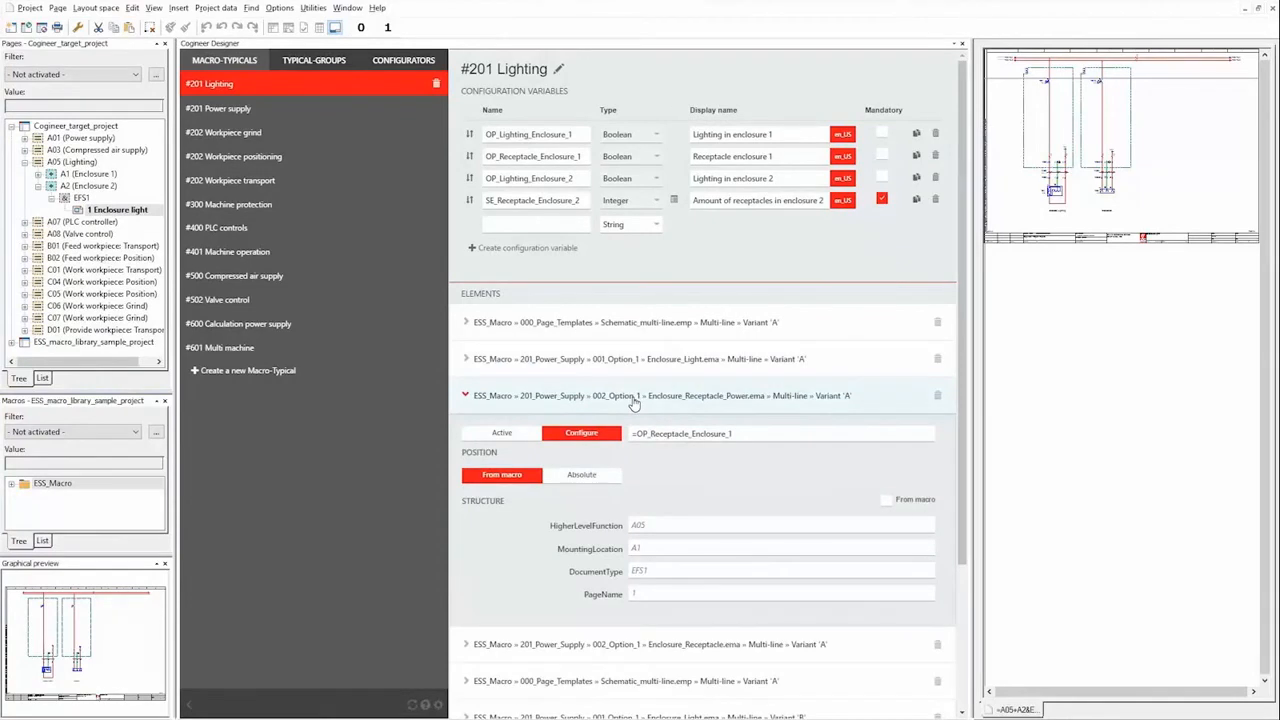
click(633, 400)
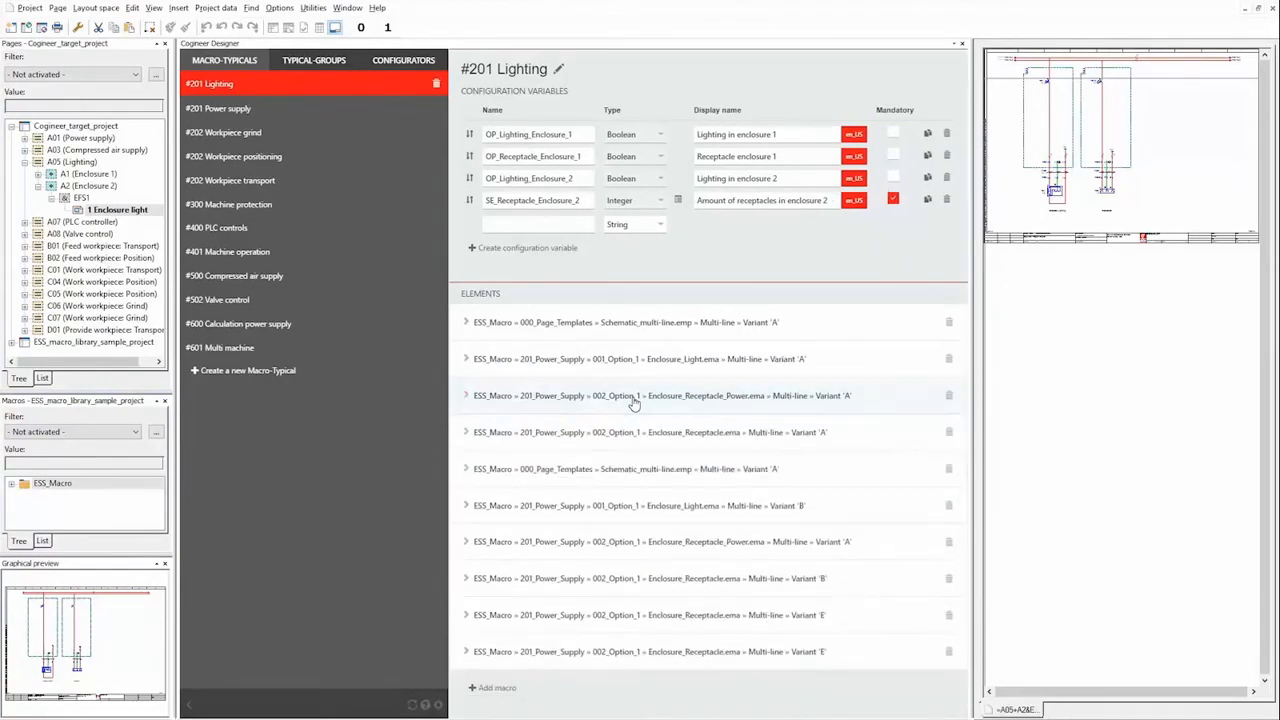
click(626, 434)
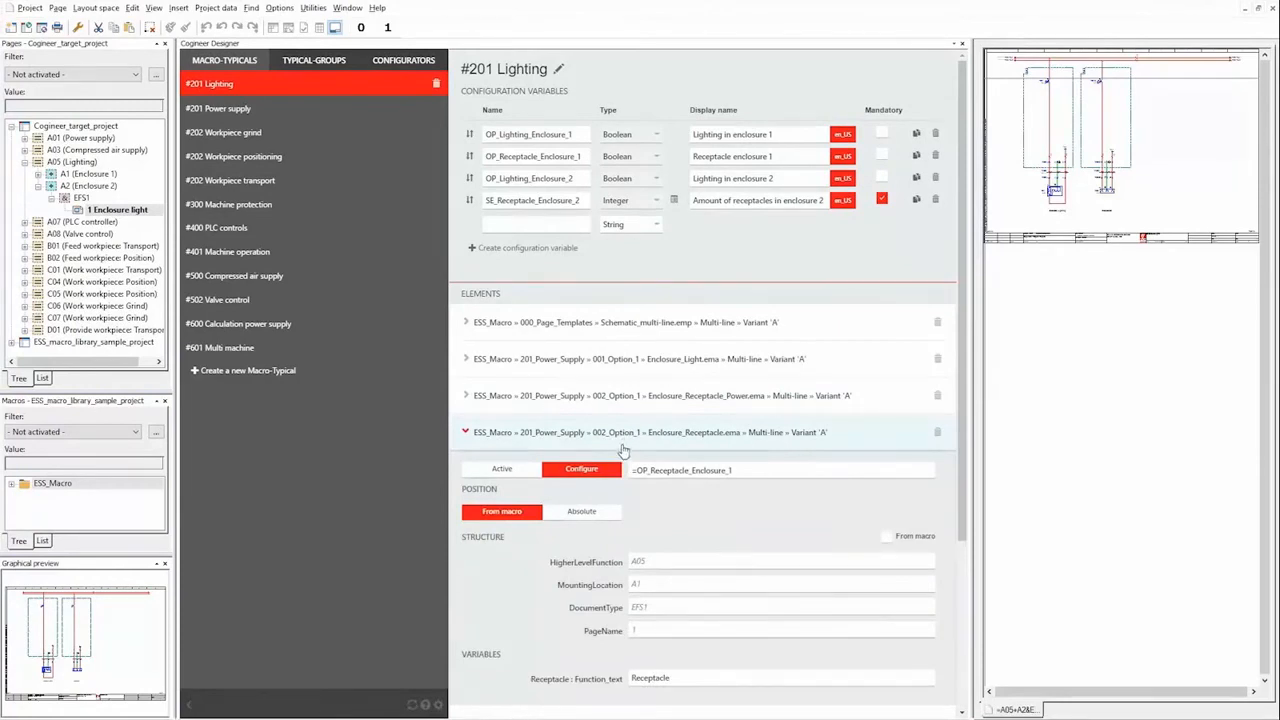
click(622, 435)
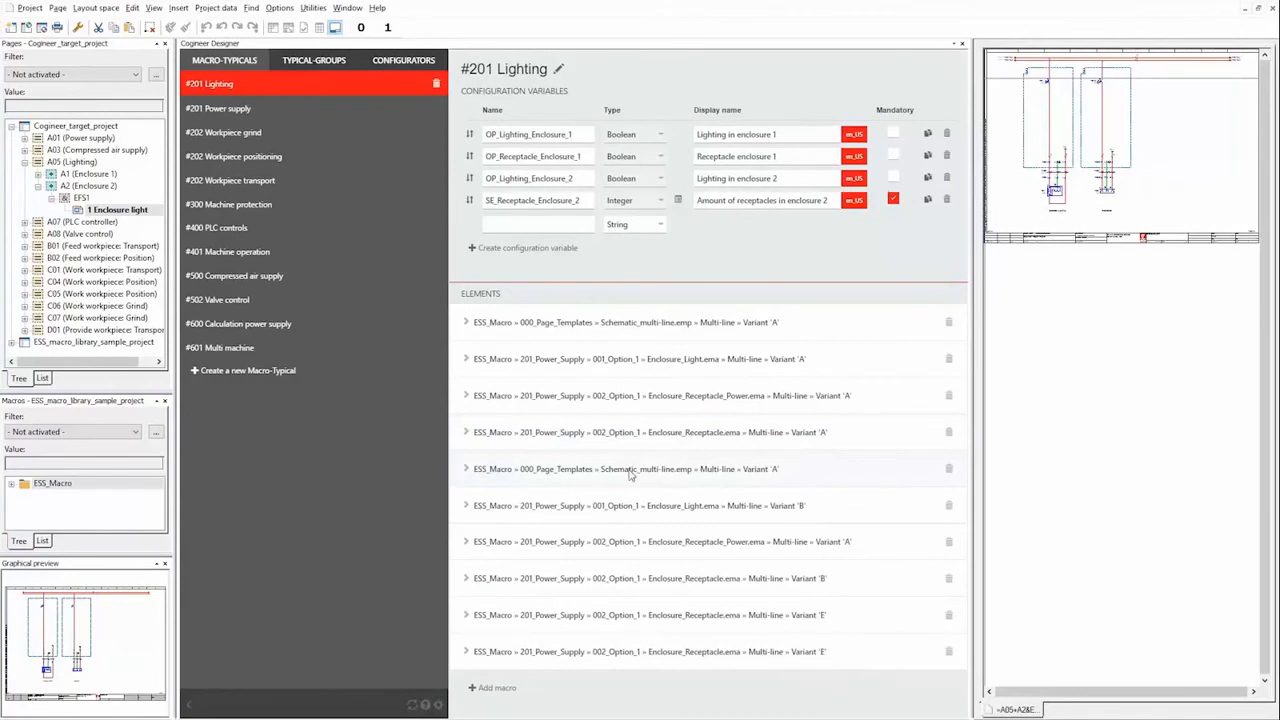
Examine the activation formula of the second page template and the condition of Enclosure_Light.ema variant B for enclosure 2.
click(630, 476)
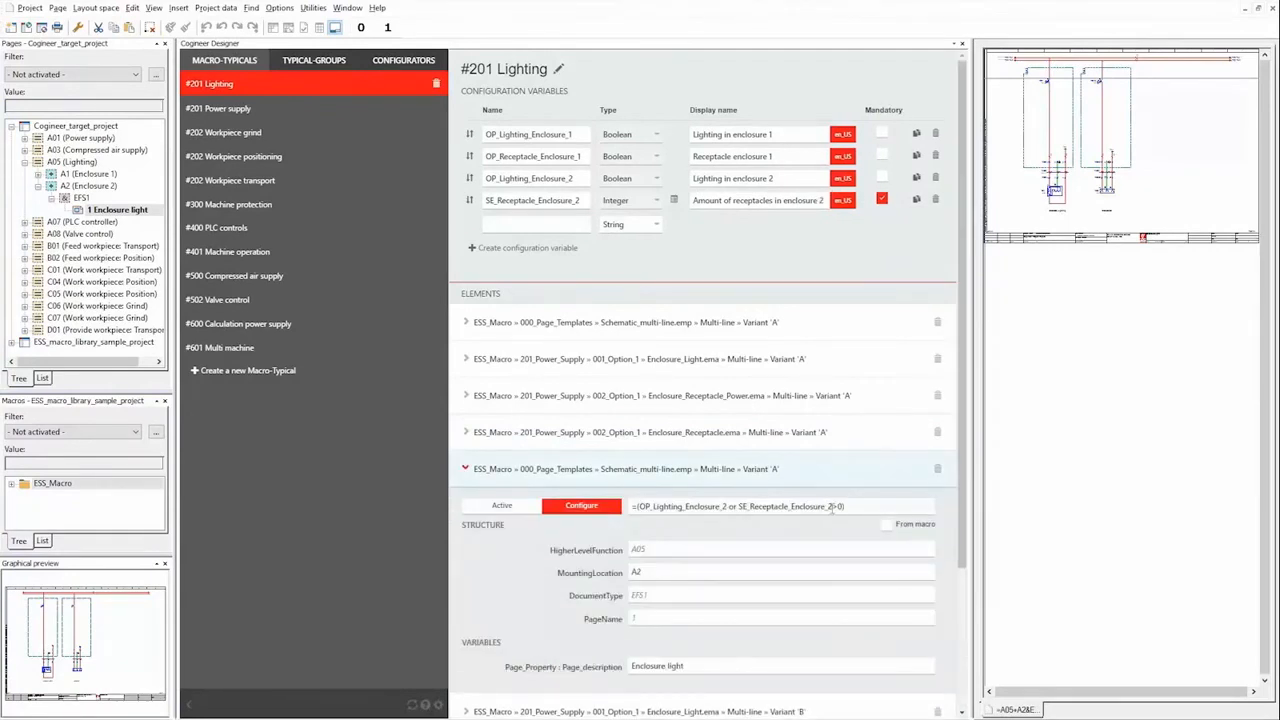
drag(851, 506, 628, 518)
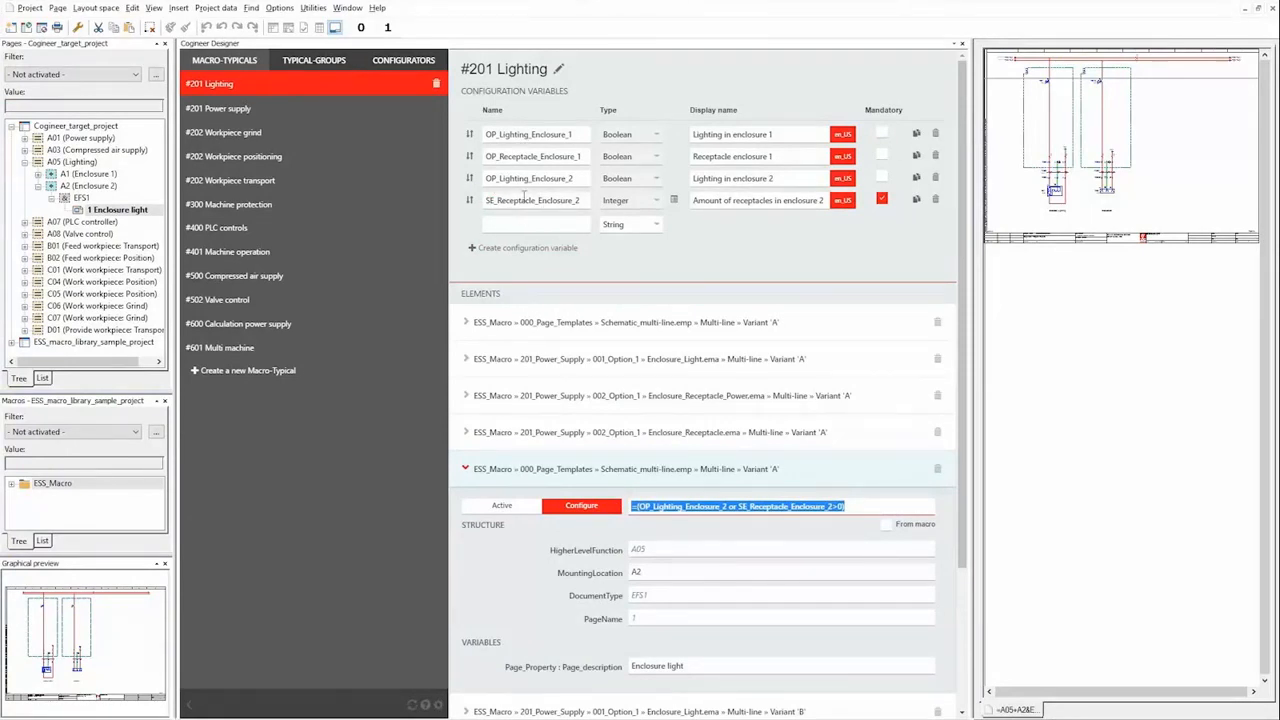
click(651, 478)
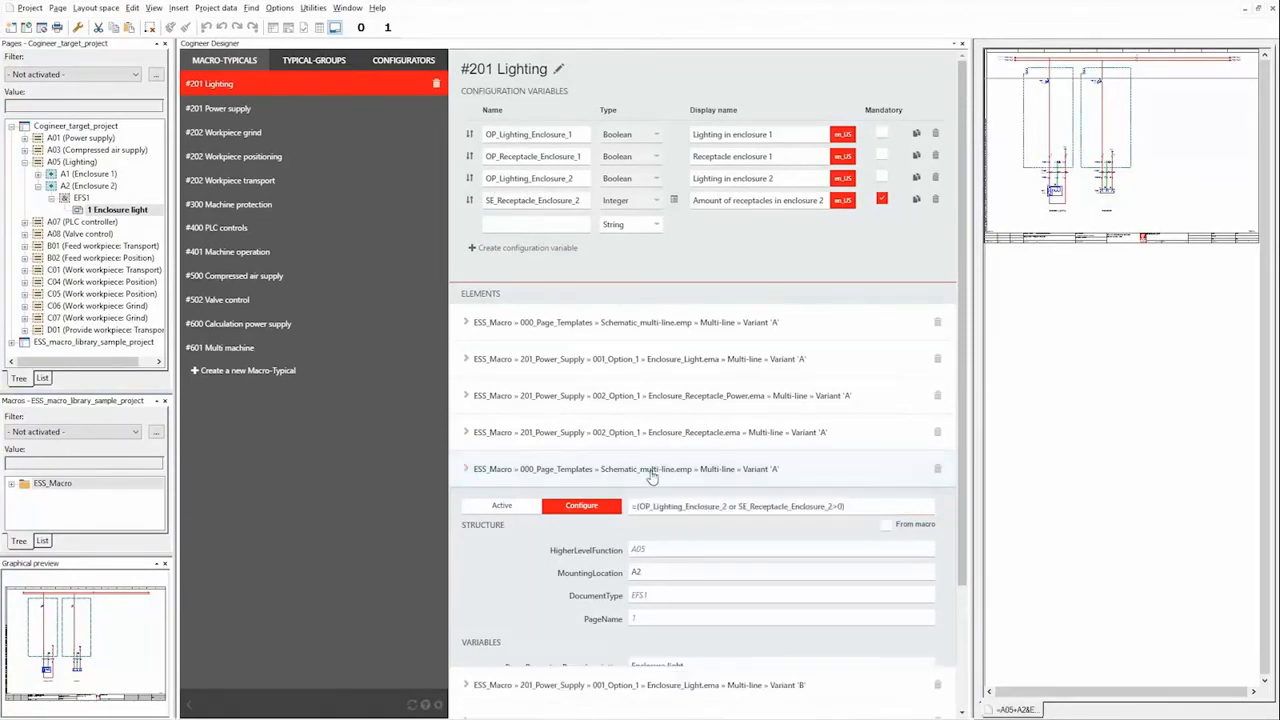
click(673, 507)
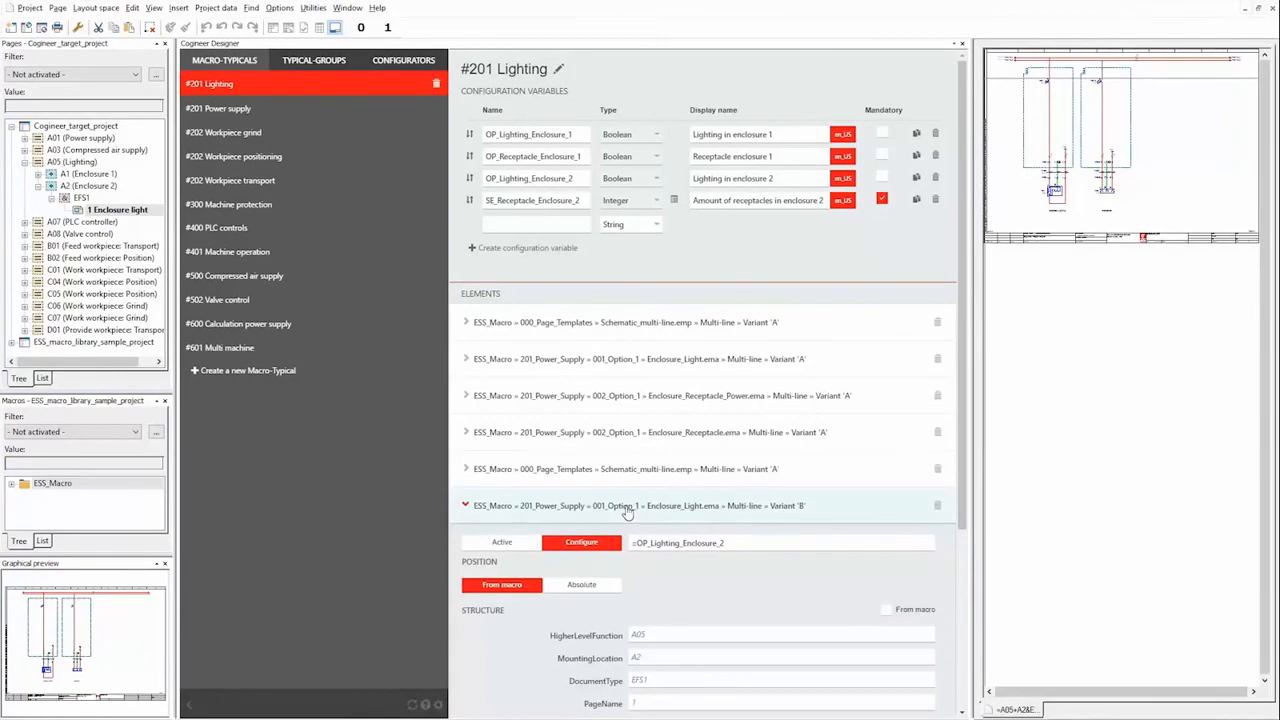
click(627, 511)
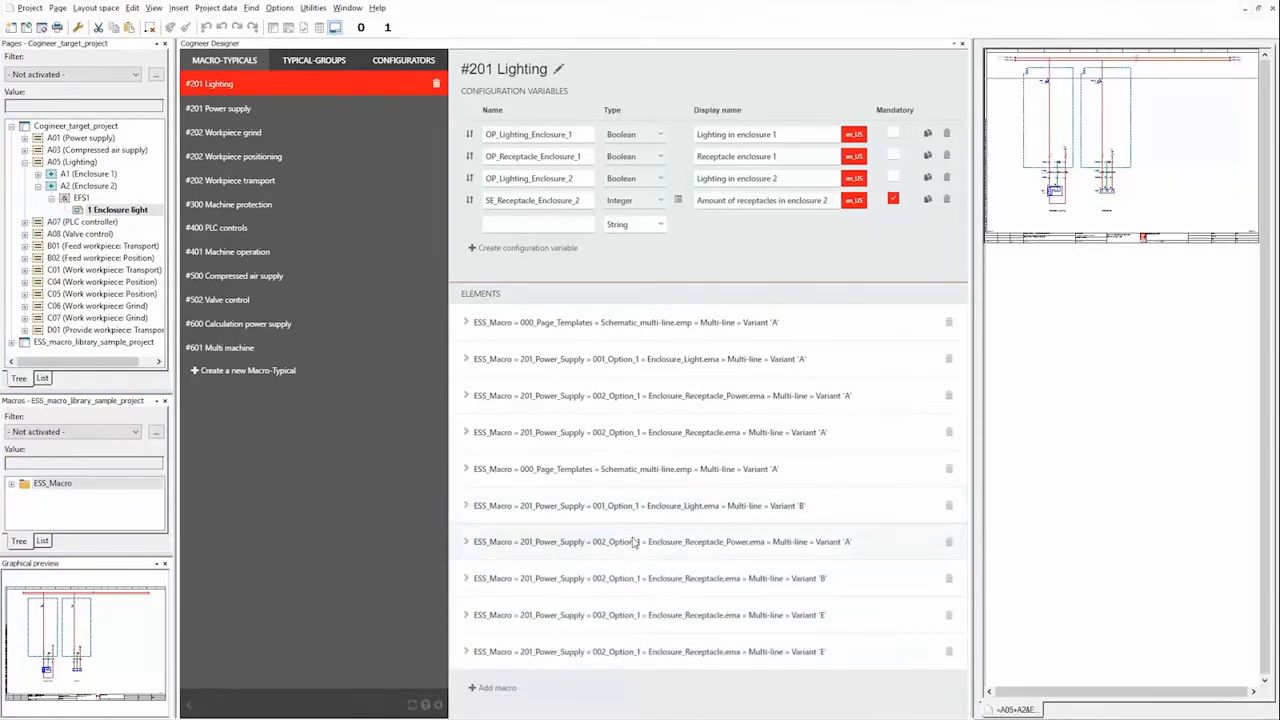
Examine the activation conditions of the second Enclosure_Receptacle_Power.ema element and Enclosure_Receptacle.ema variant B, collapsing each again.
click(633, 542)
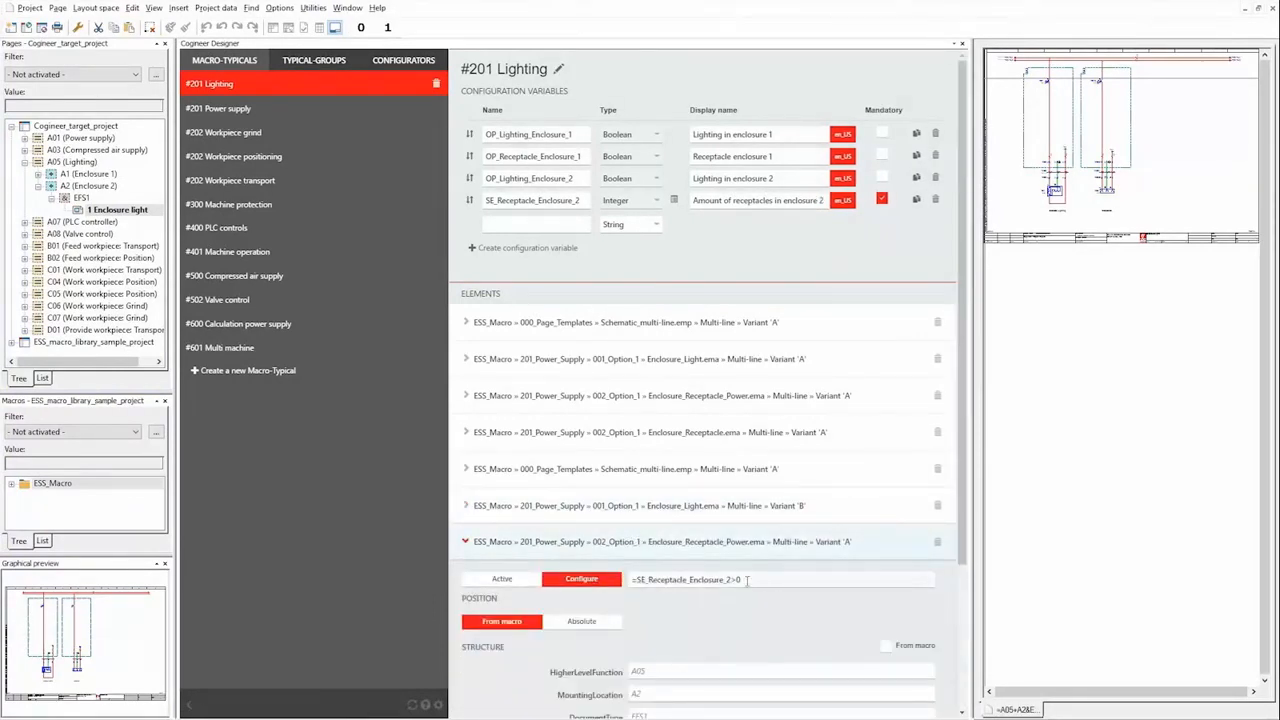
click(695, 546)
click(698, 579)
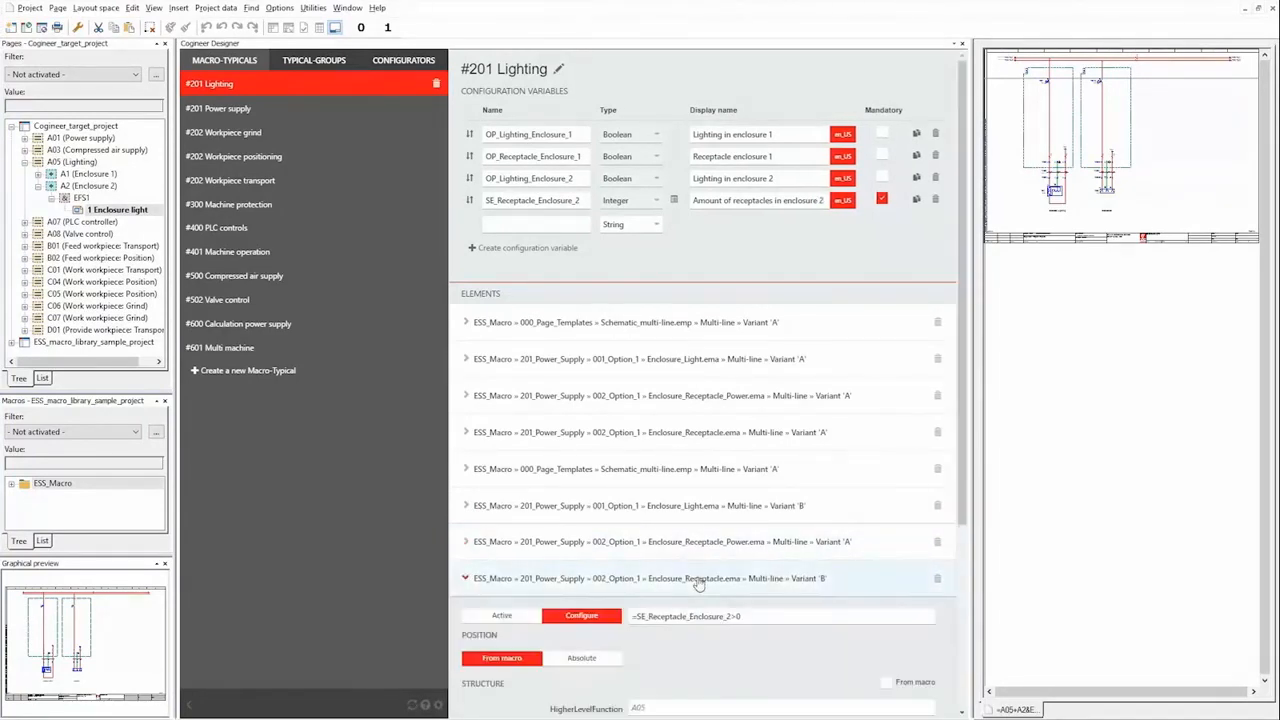
scroll(698, 584, down, 1)
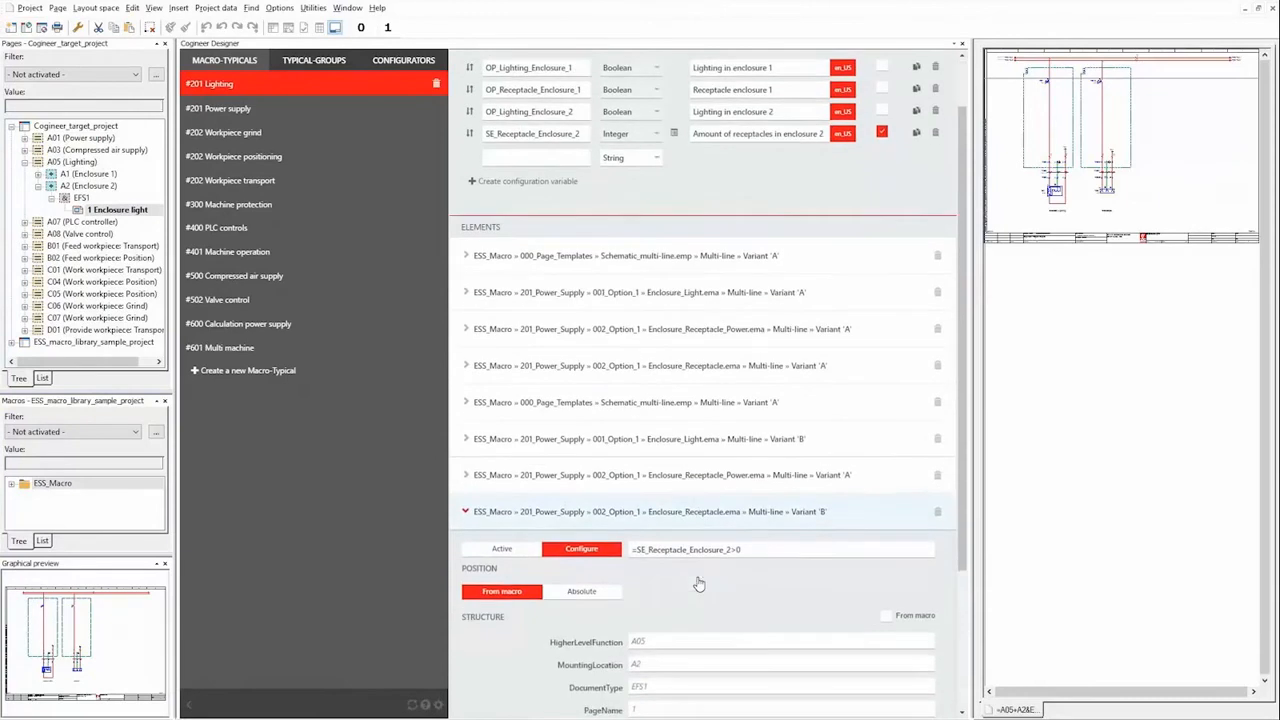
click(722, 517)
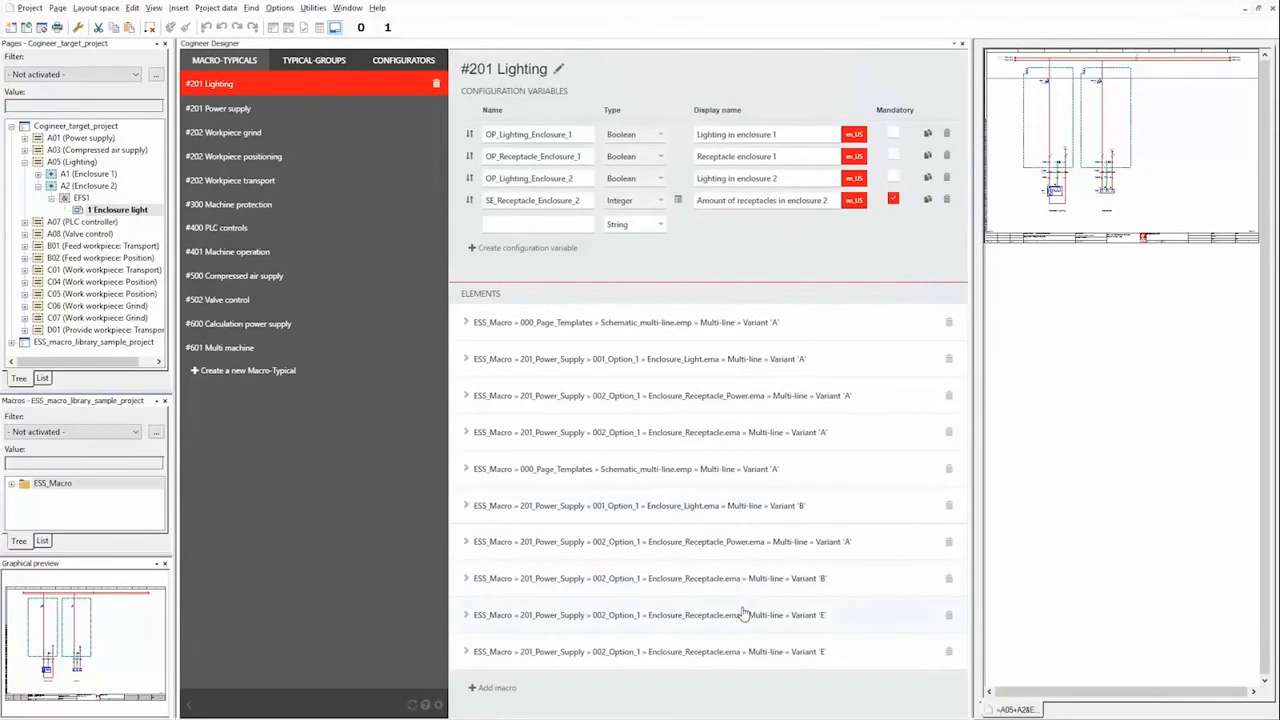
Examine the SE_Receptacle_Enclosure_2 thresholds in the activation conditions of both Enclosure_Receptacle.ema variant E elements.
click(742, 615)
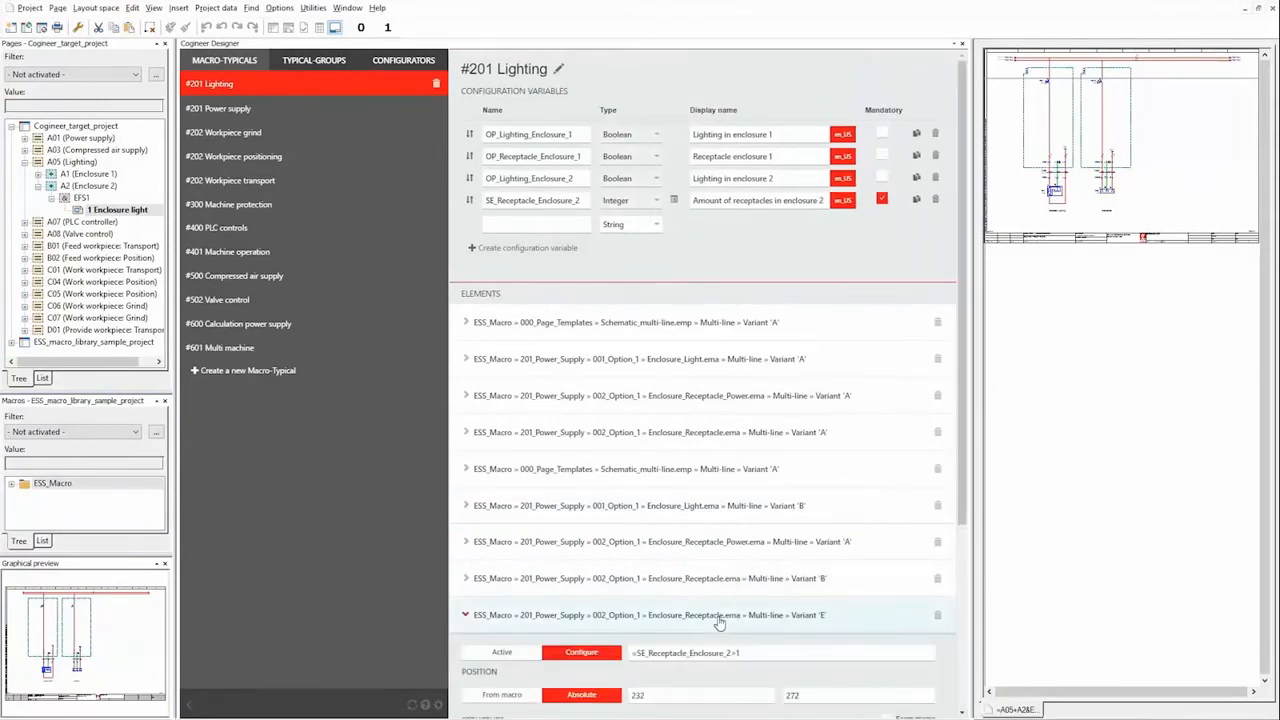
scroll(741, 600, down, 1)
click(736, 587)
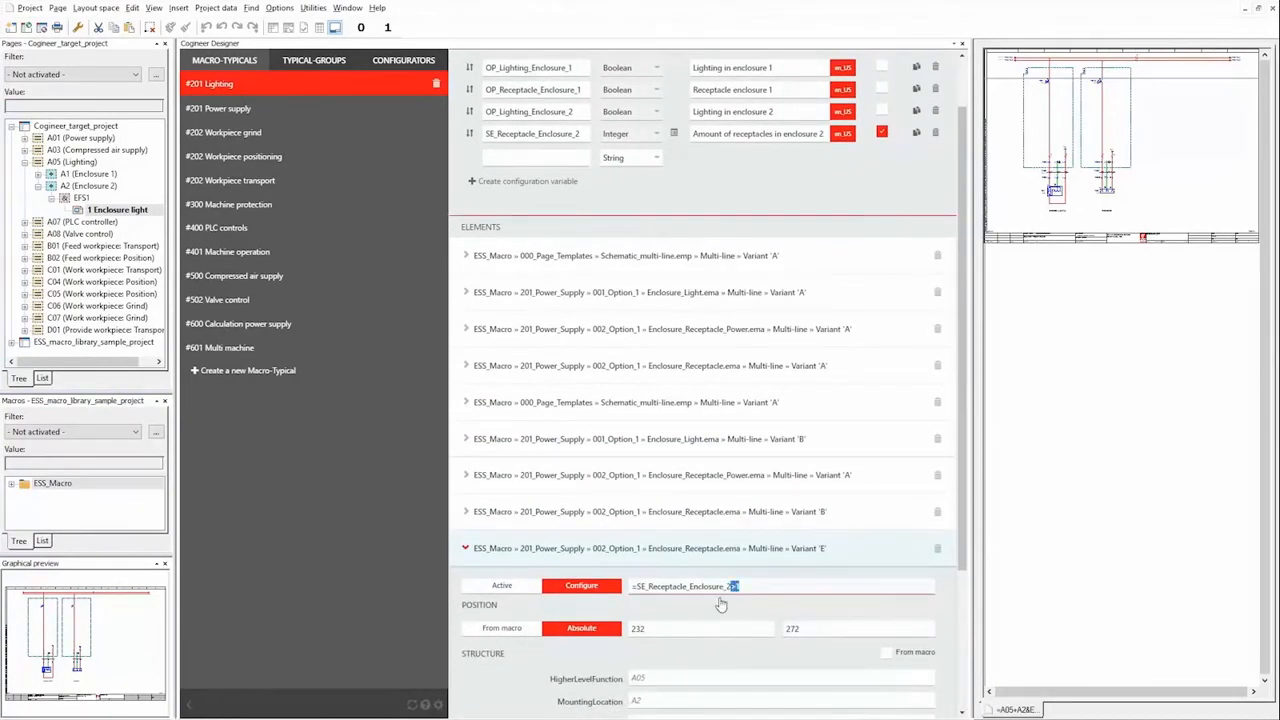
click(778, 550)
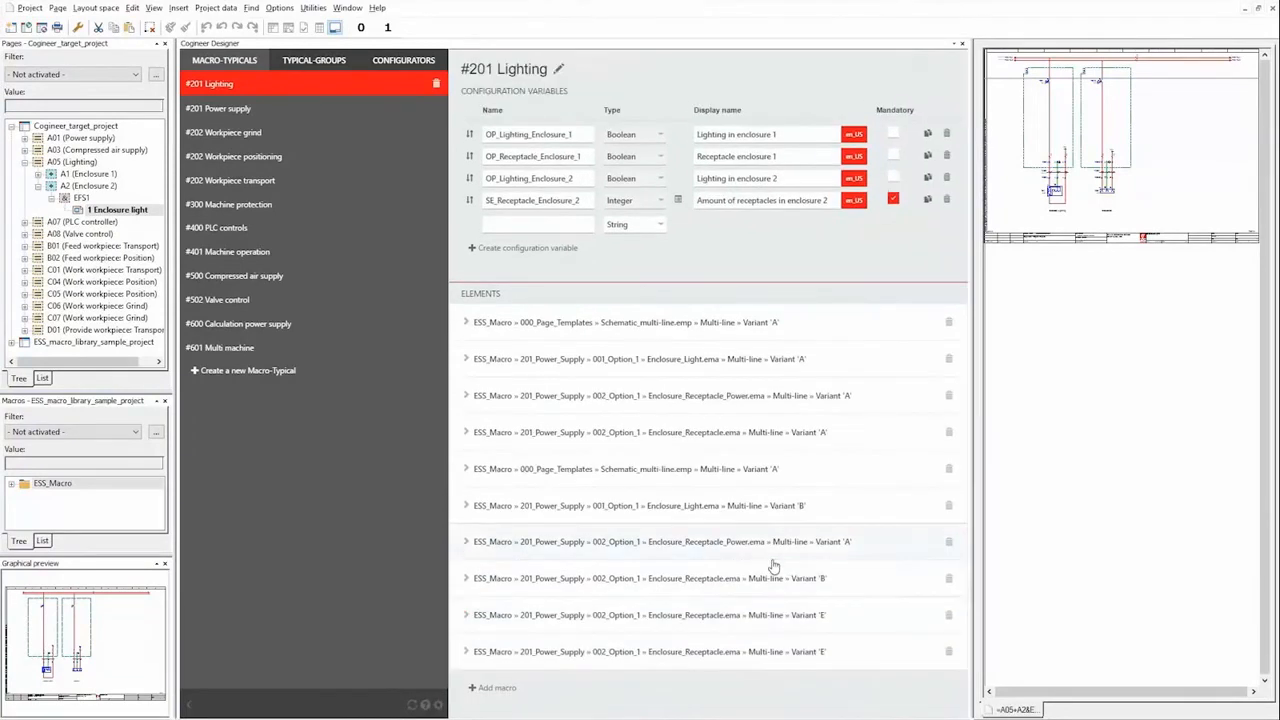
click(727, 651)
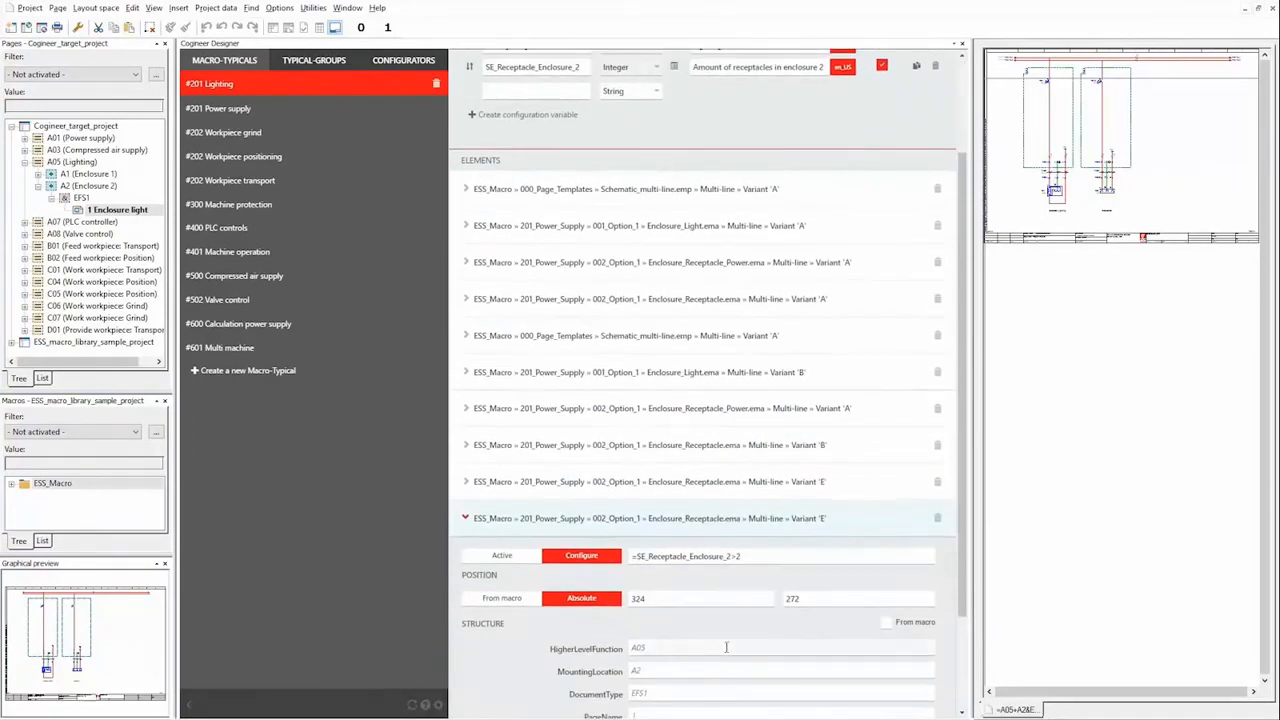
drag(742, 490, 727, 490)
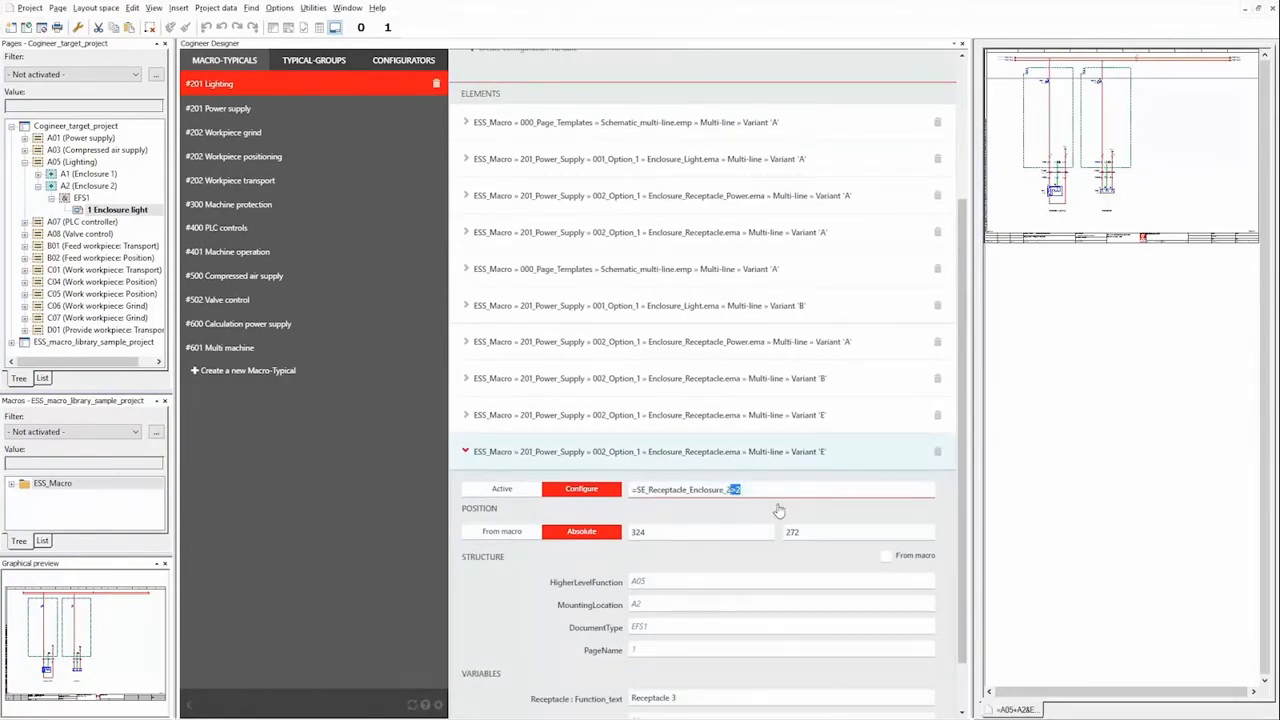
Compare the absolute X and Y positions of the two Enclosure_Receptacle.ema variant E elements, then collapse both.
click(745, 415)
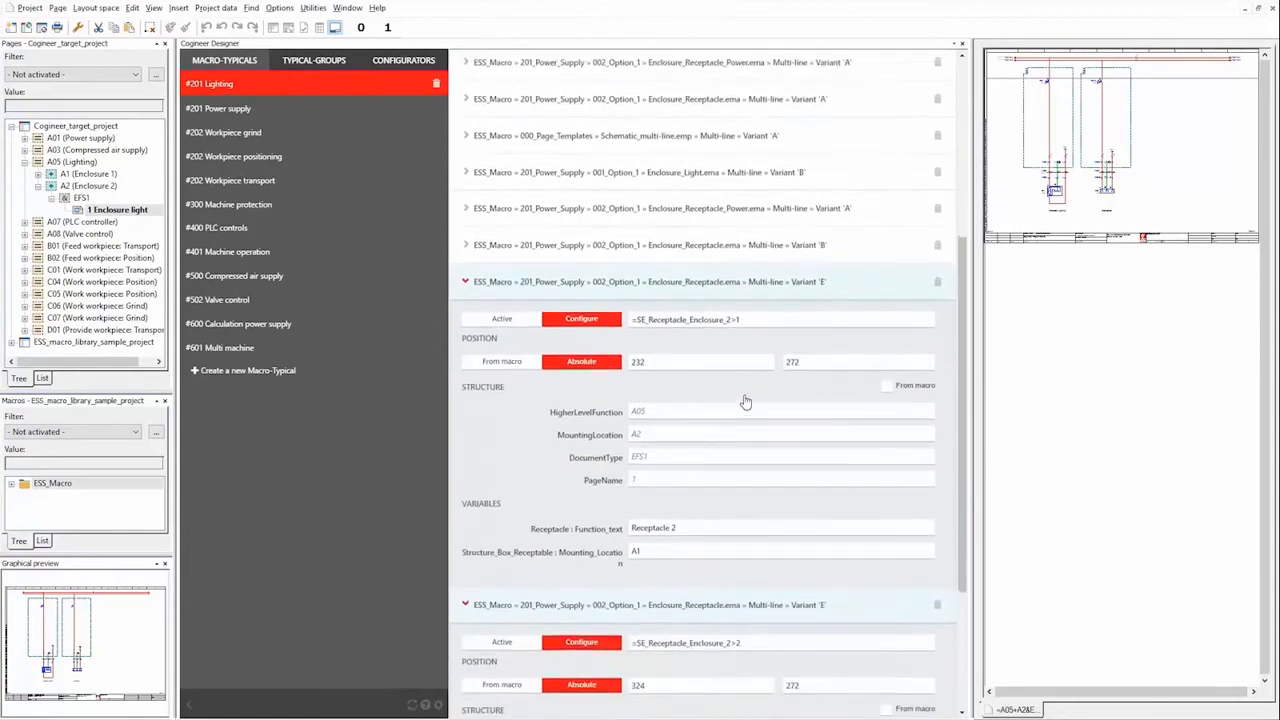
scroll(745, 400, down, 3)
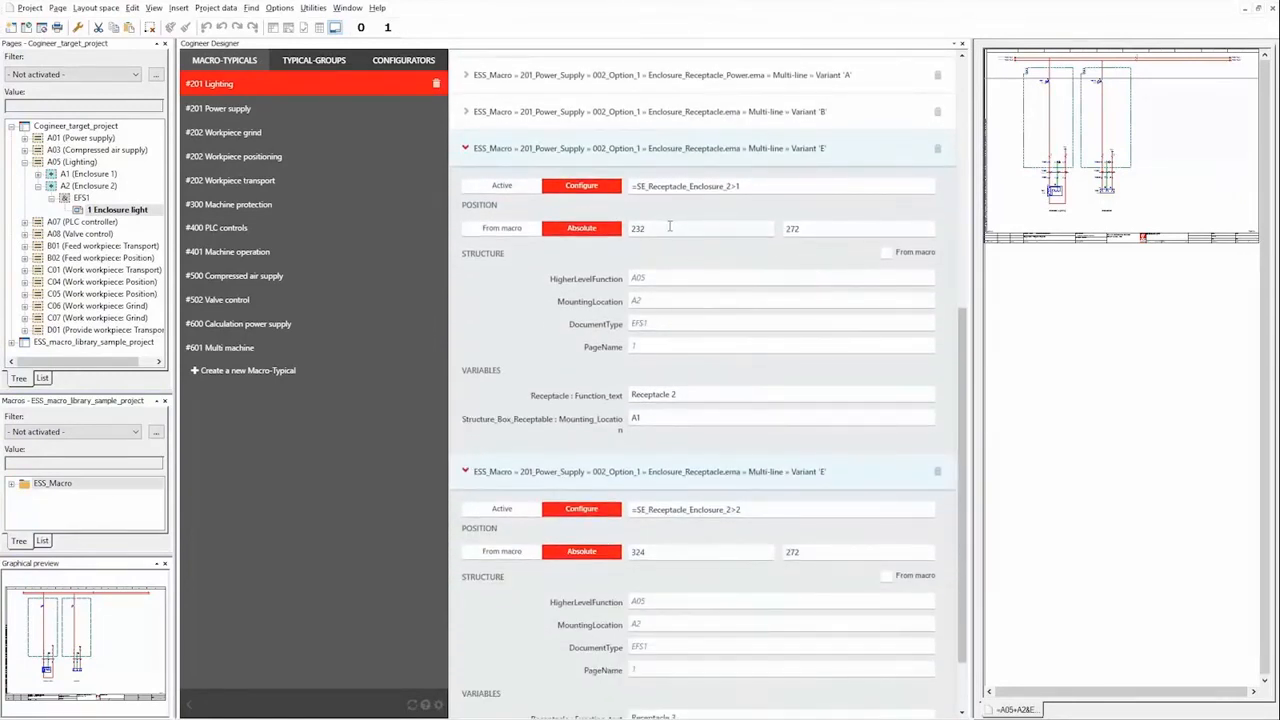
double_click(636, 228)
double_click(656, 551)
double_click(801, 229)
click(805, 551)
drag(805, 551, 776, 551)
click(788, 537)
scroll(742, 512, down, 1)
scroll(742, 515, up, 2)
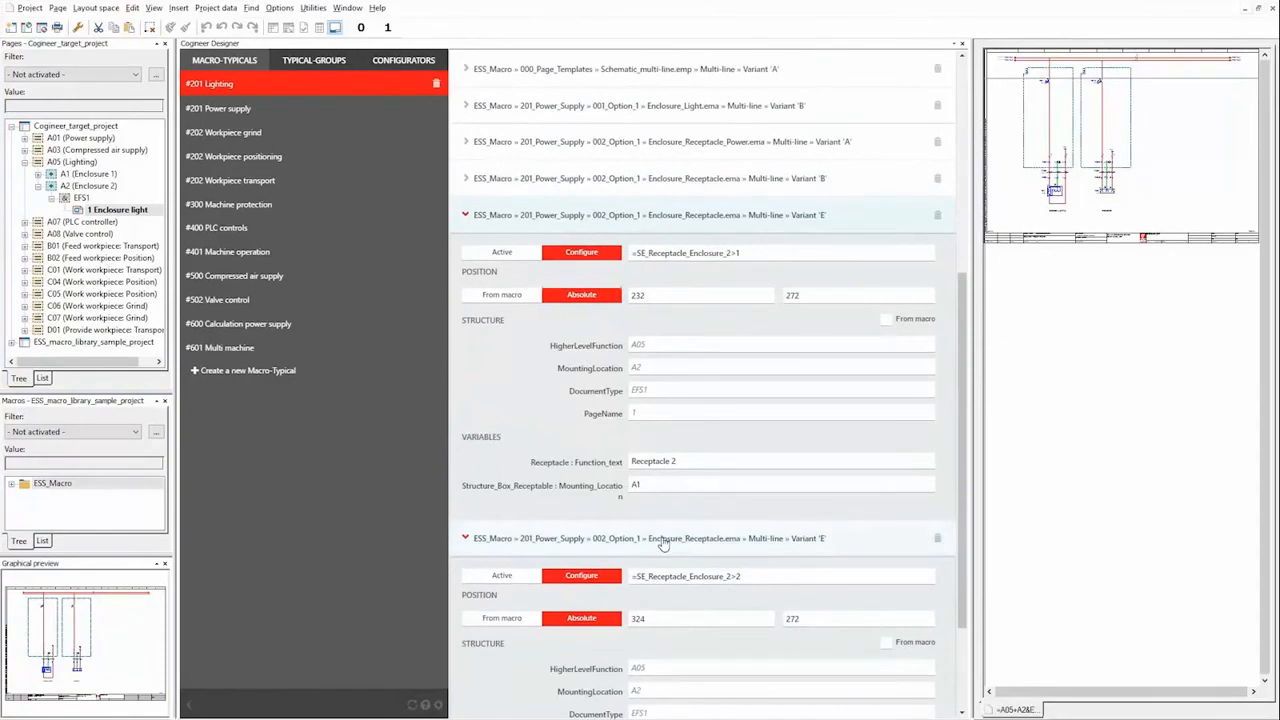
click(660, 541)
click(655, 354)
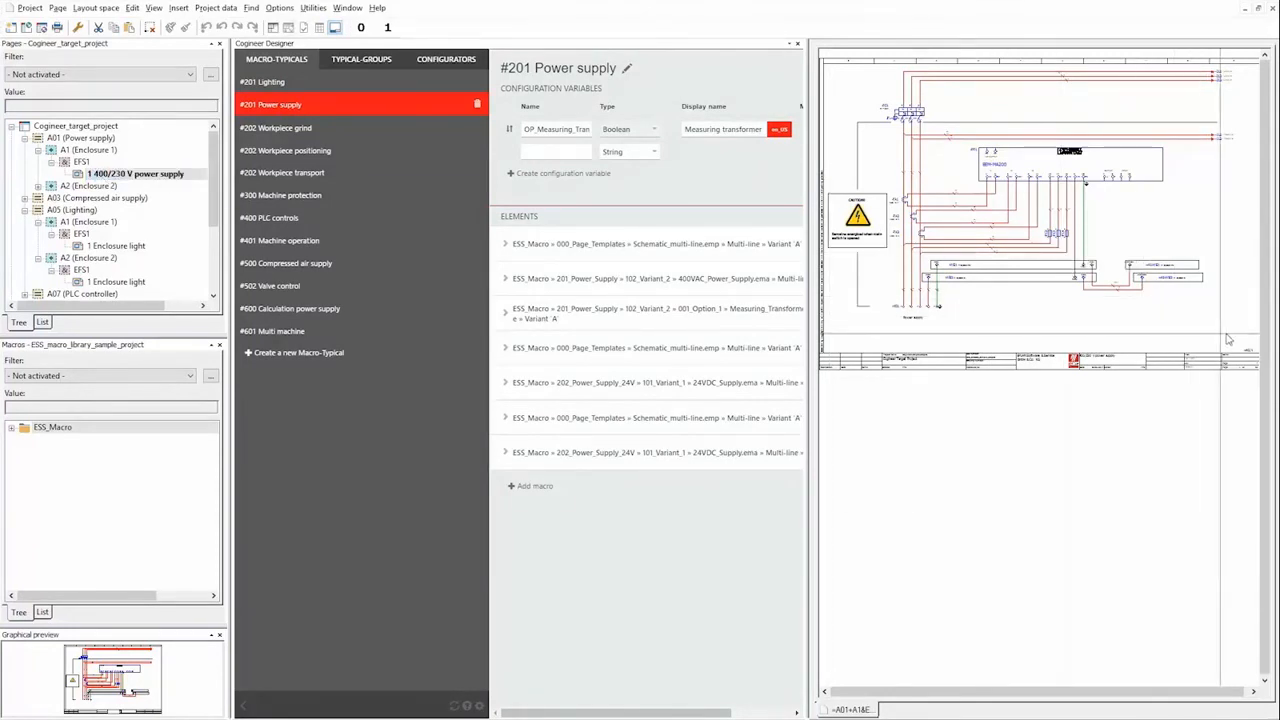
Review the generated power supply page, then open 1 Template Schematic multi-line under 000 (Page Type Templates) in ESS_macro_library_sample_project.
drag(1255, 540, 833, 68)
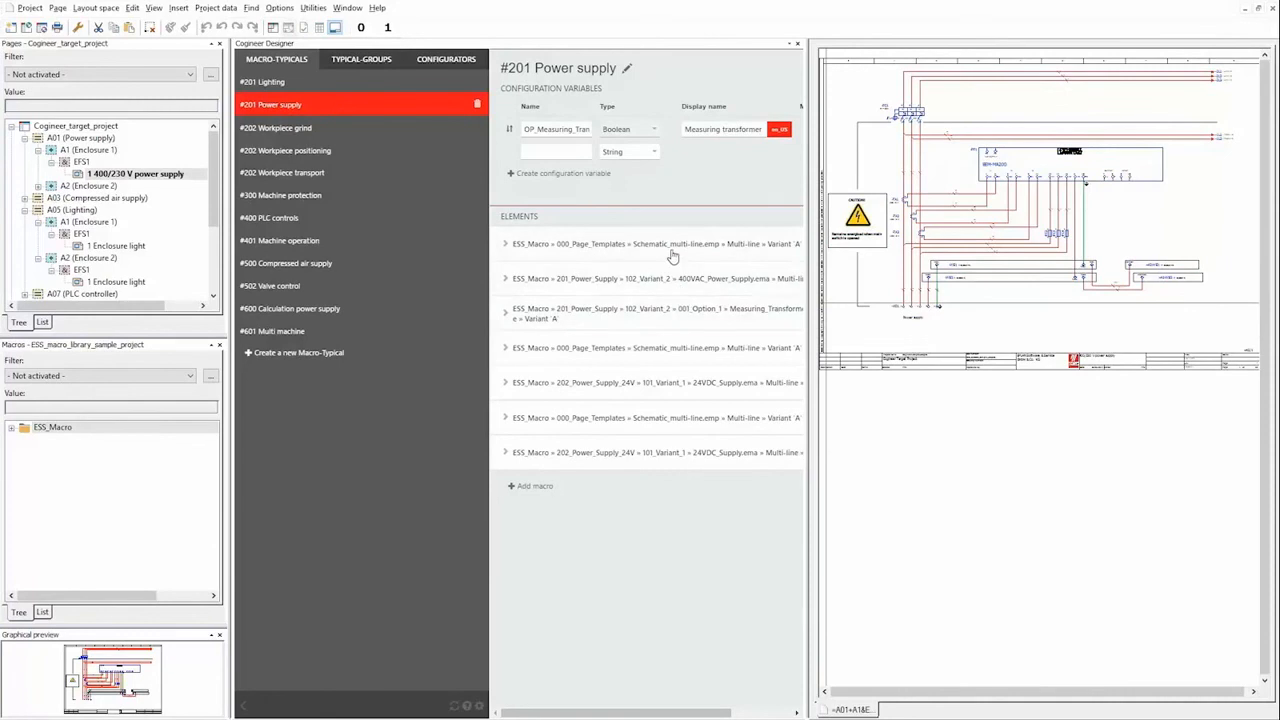
click(12, 128)
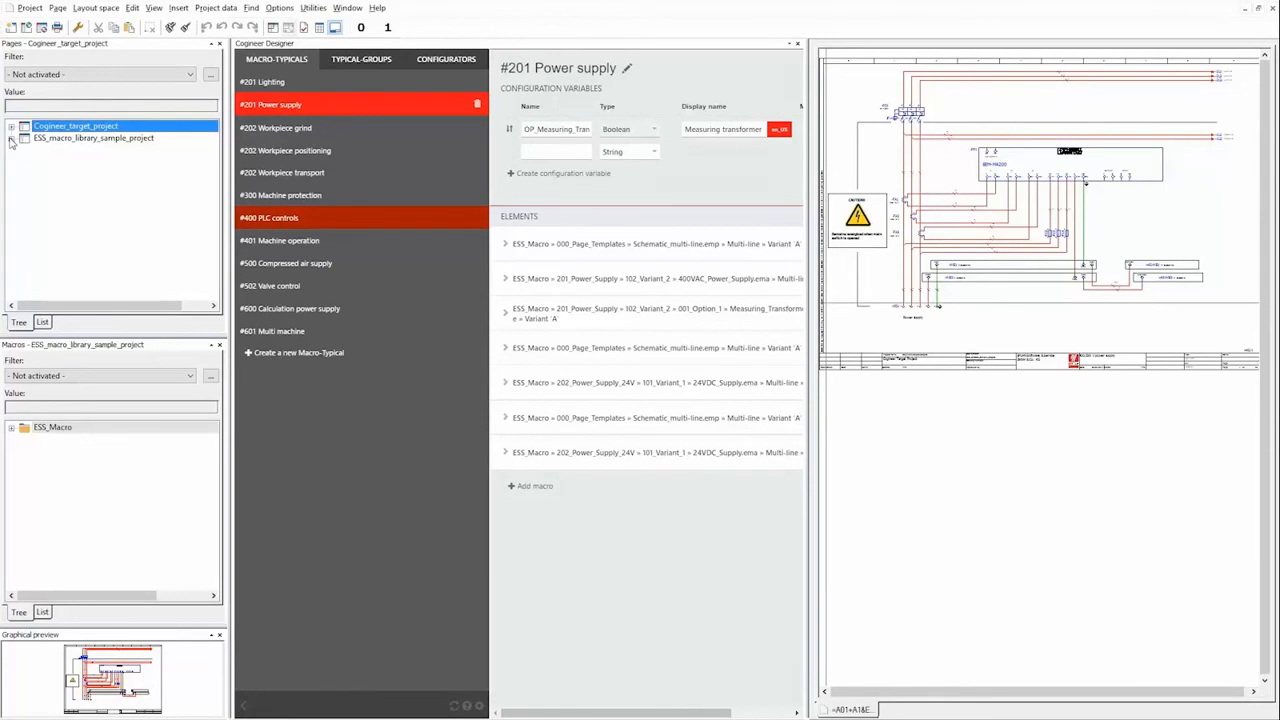
click(11, 139)
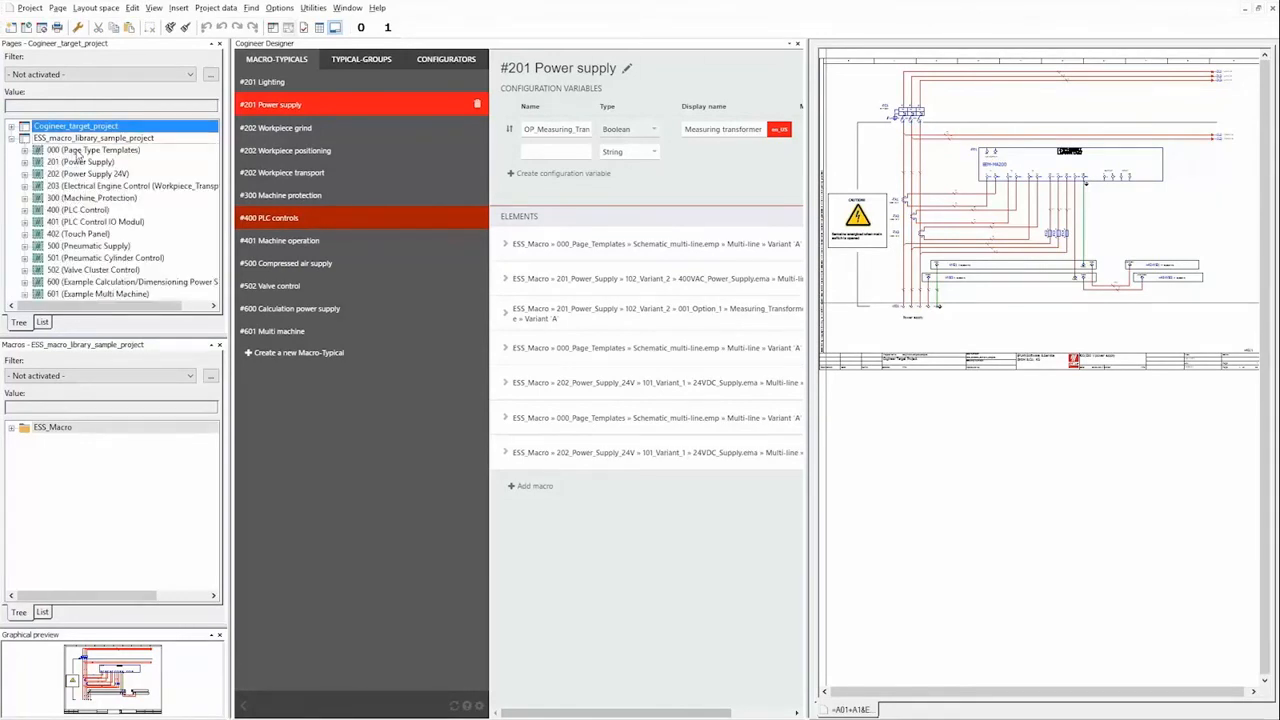
click(24, 150)
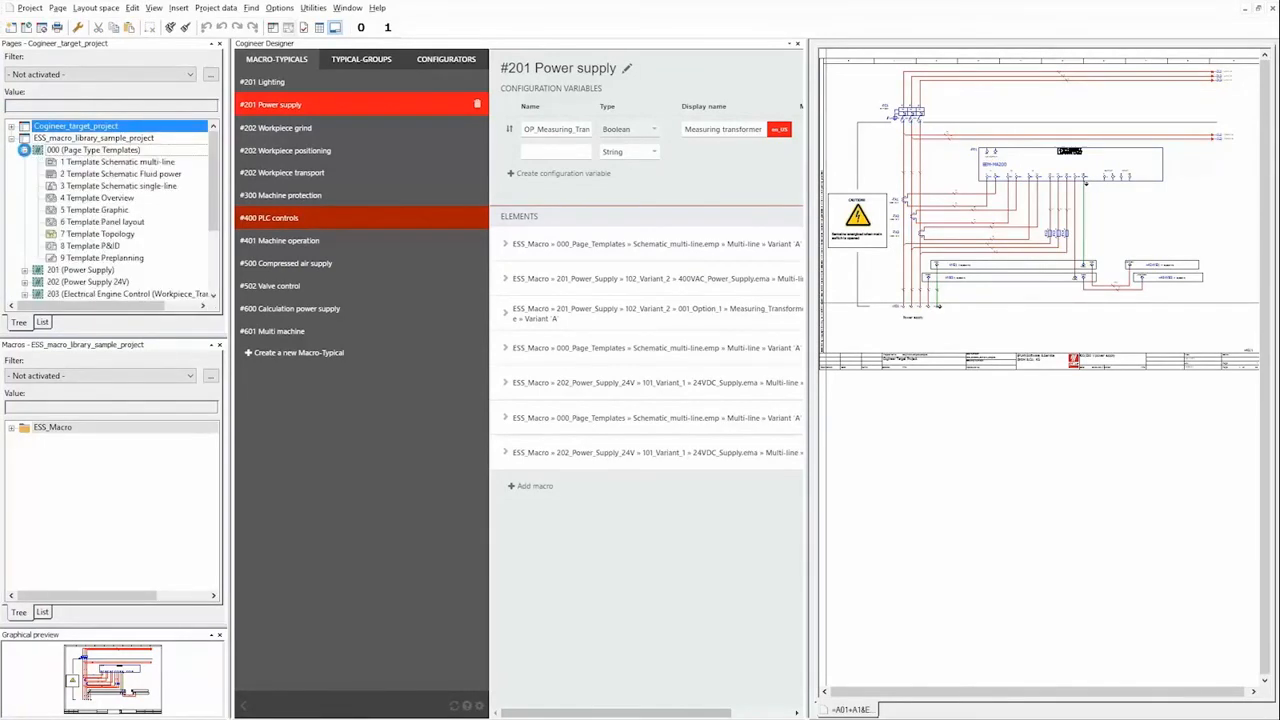
click(148, 163)
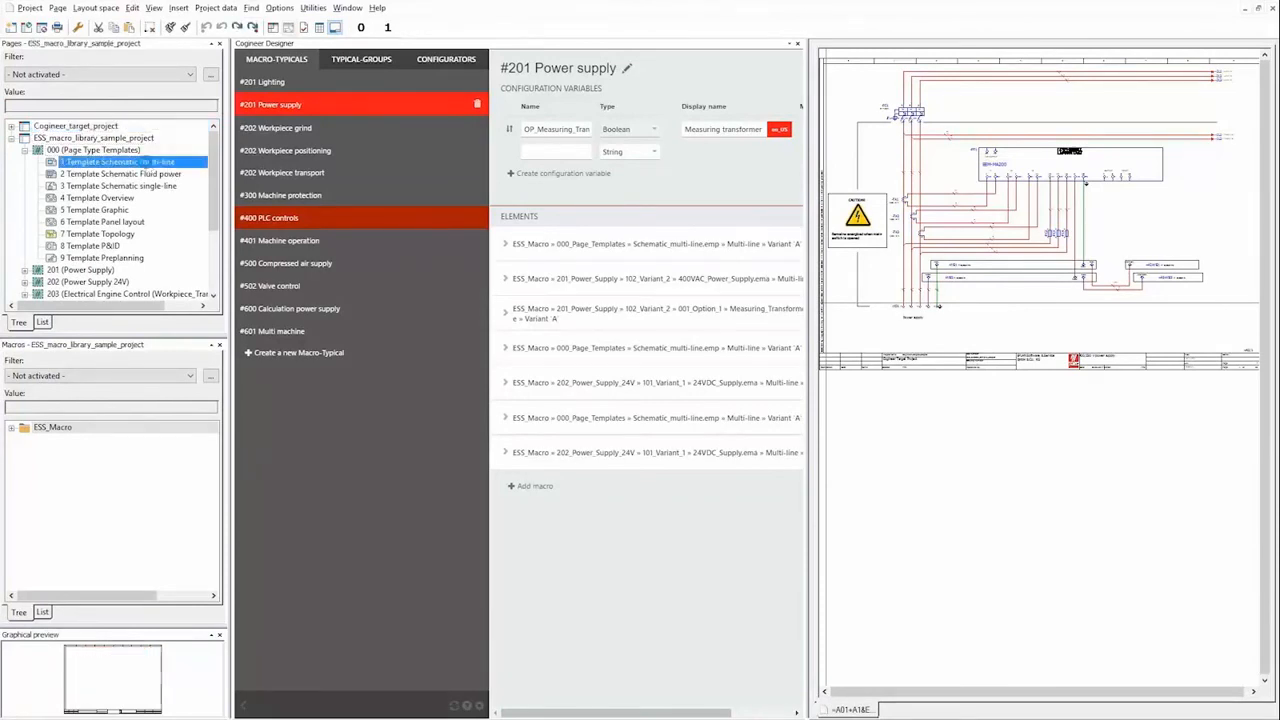
right_click(148, 163)
click(183, 197)
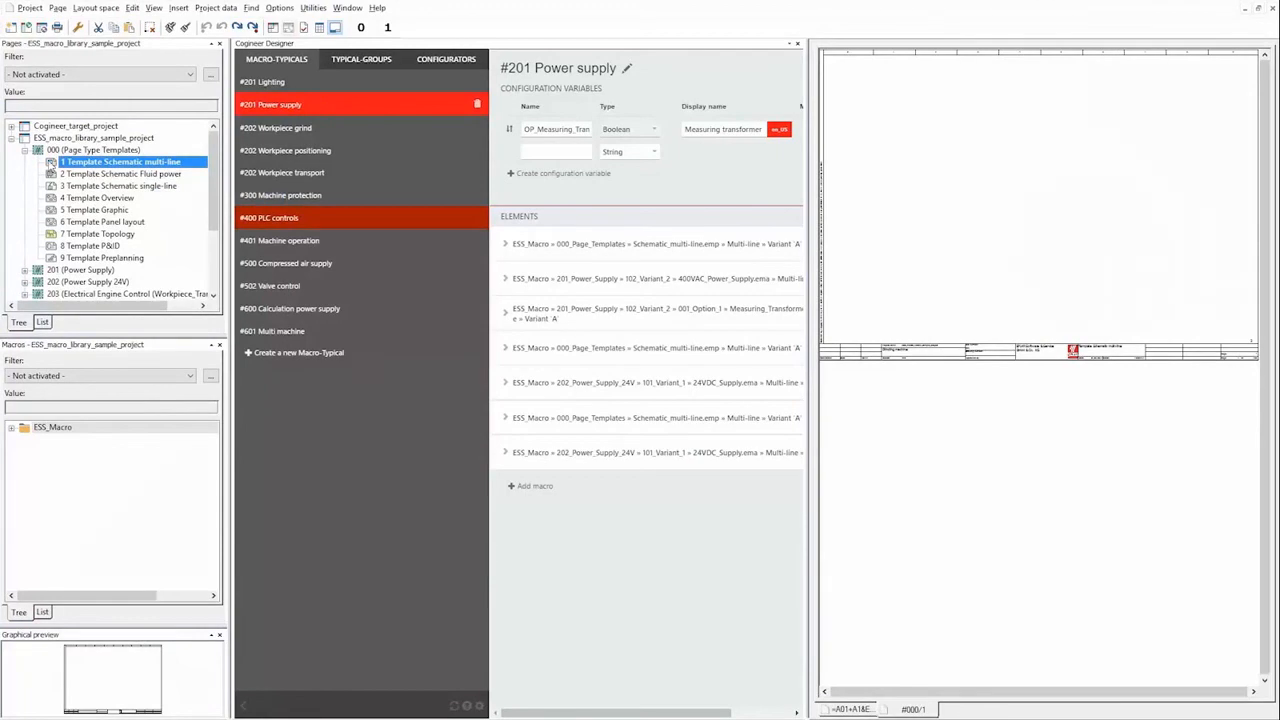
Compare the 400VAC power supply and Measuring Transformer macro pages of 201, Variant 2 with the generated power supply page, then collapse Variant 2.
click(25, 150)
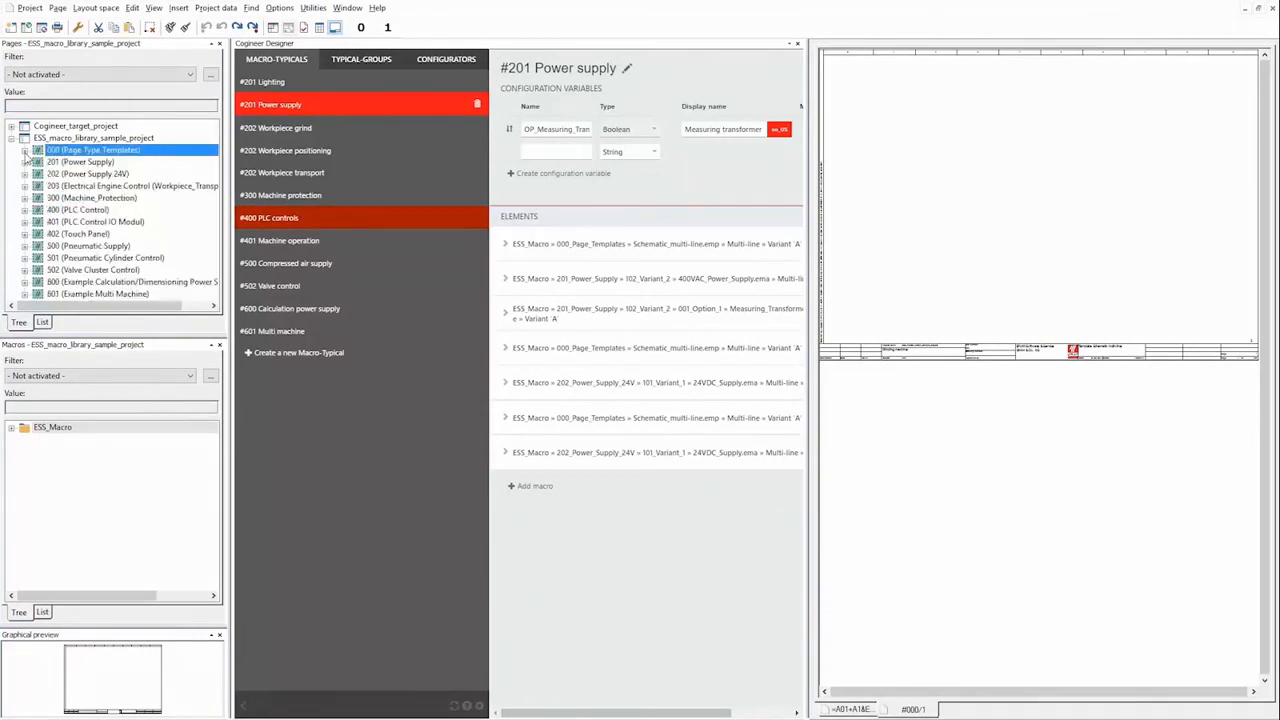
click(25, 162)
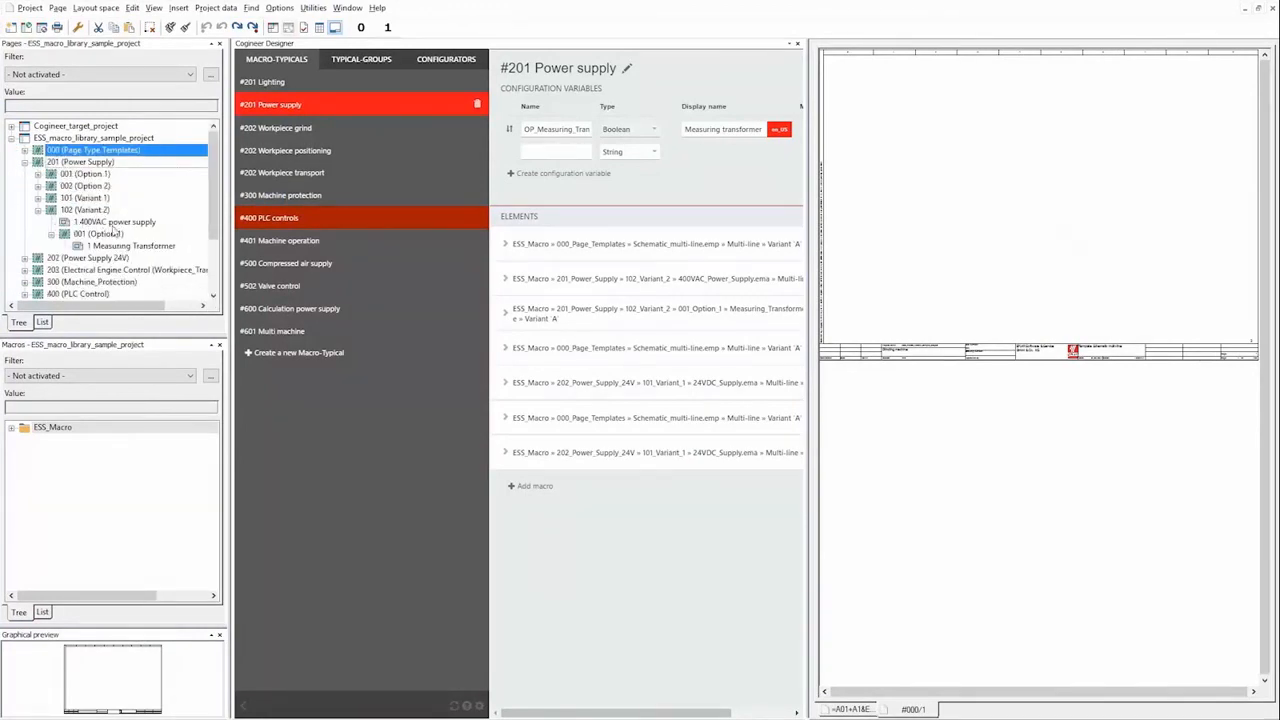
click(120, 222)
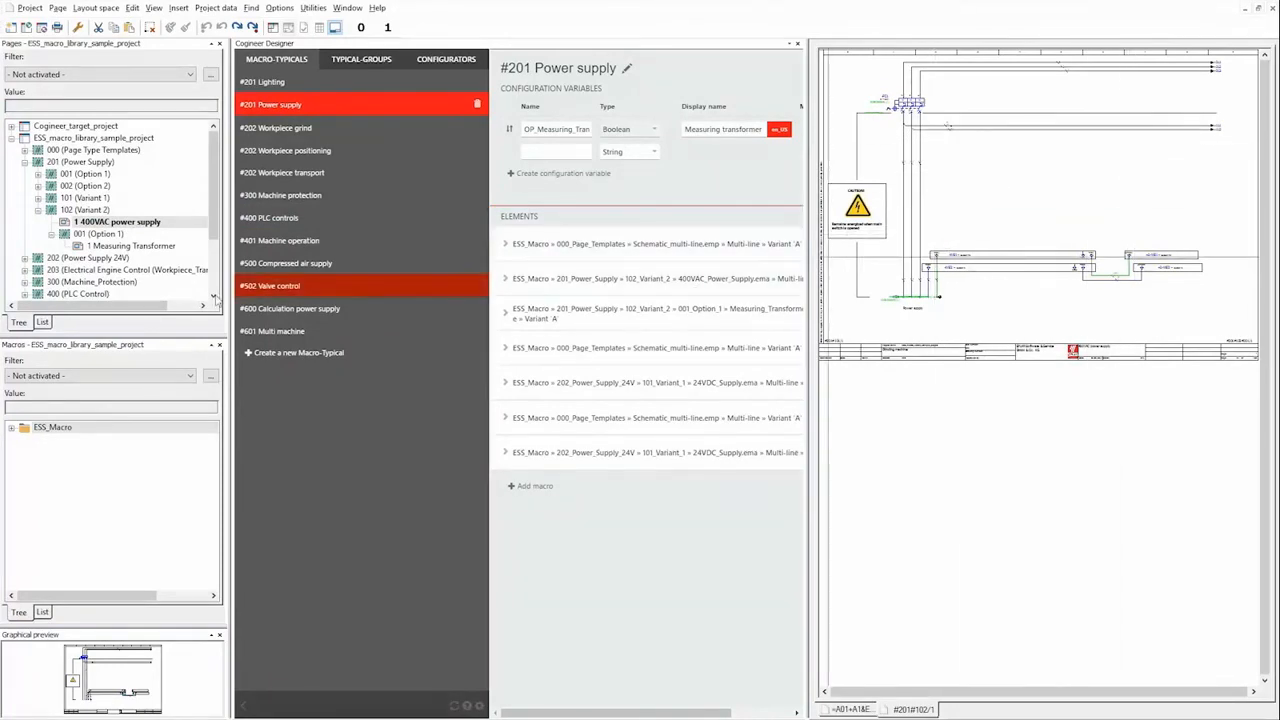
click(101, 247)
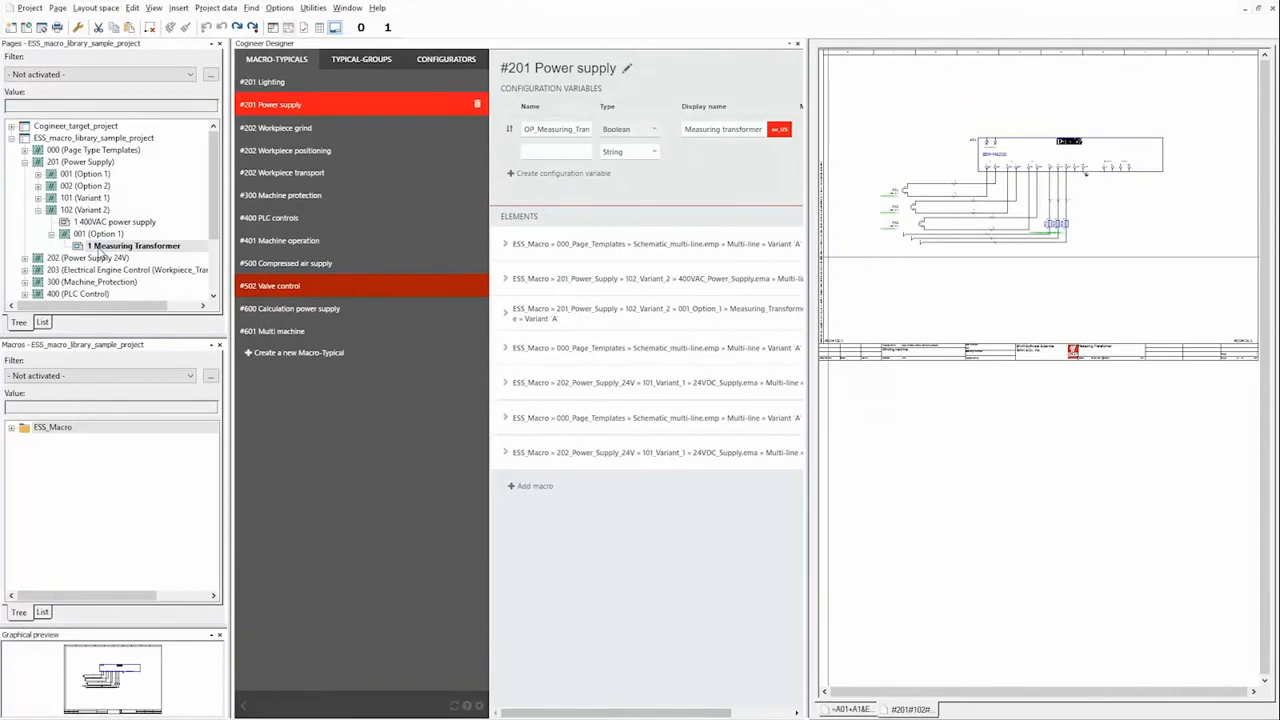
click(864, 709)
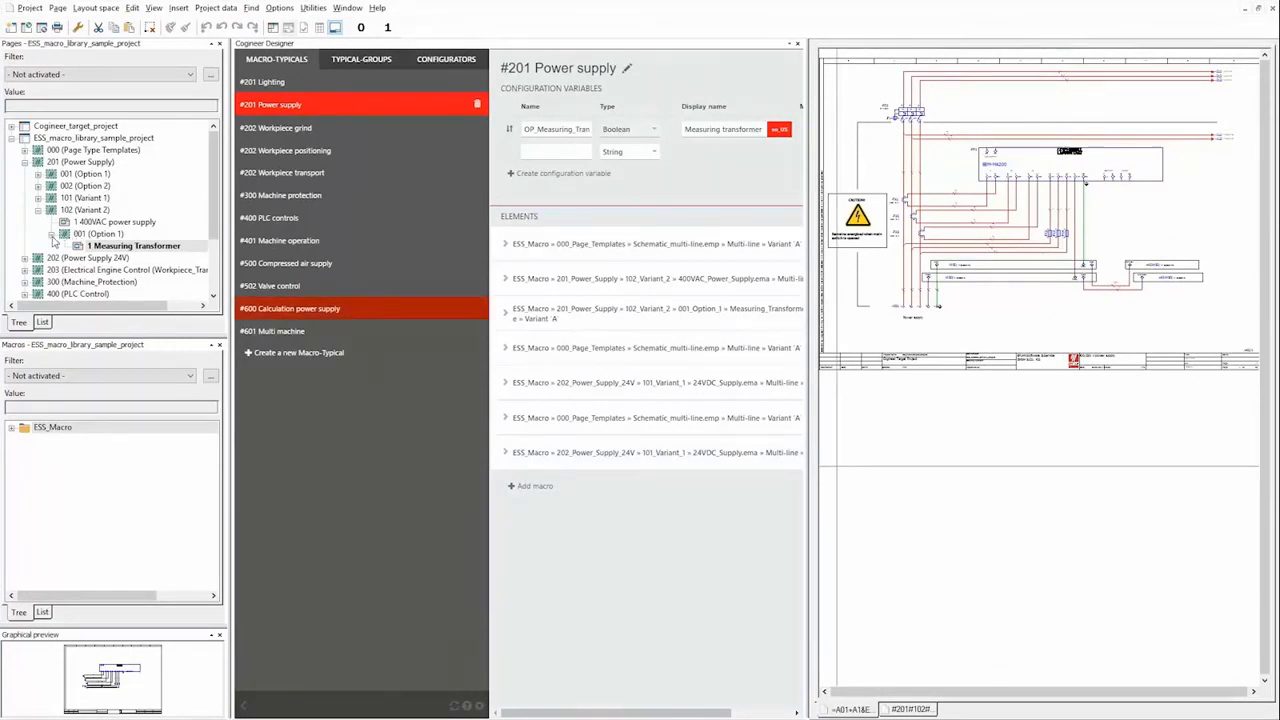
click(51, 234)
click(38, 210)
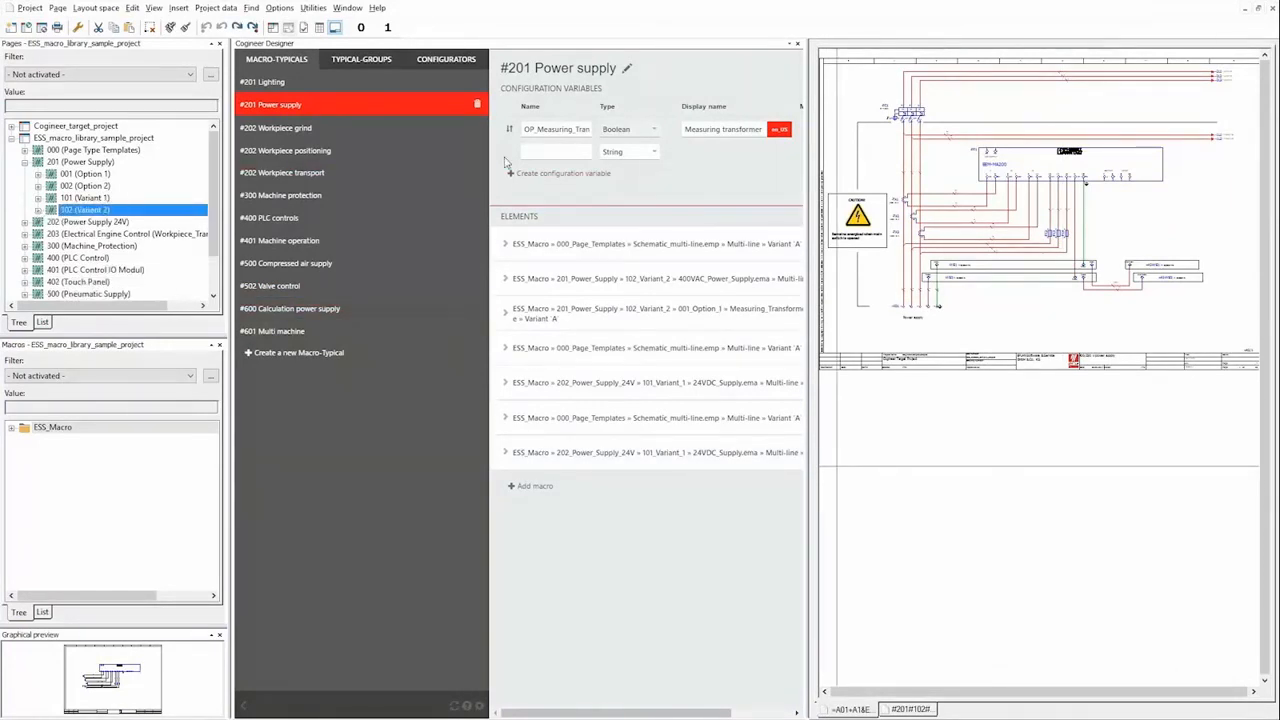
Show the macro-typical #201 Lighting and view Enclosure Light macro pages 1 to 4 under 001 (Option 1) of 201 (Power Supply).
click(270, 84)
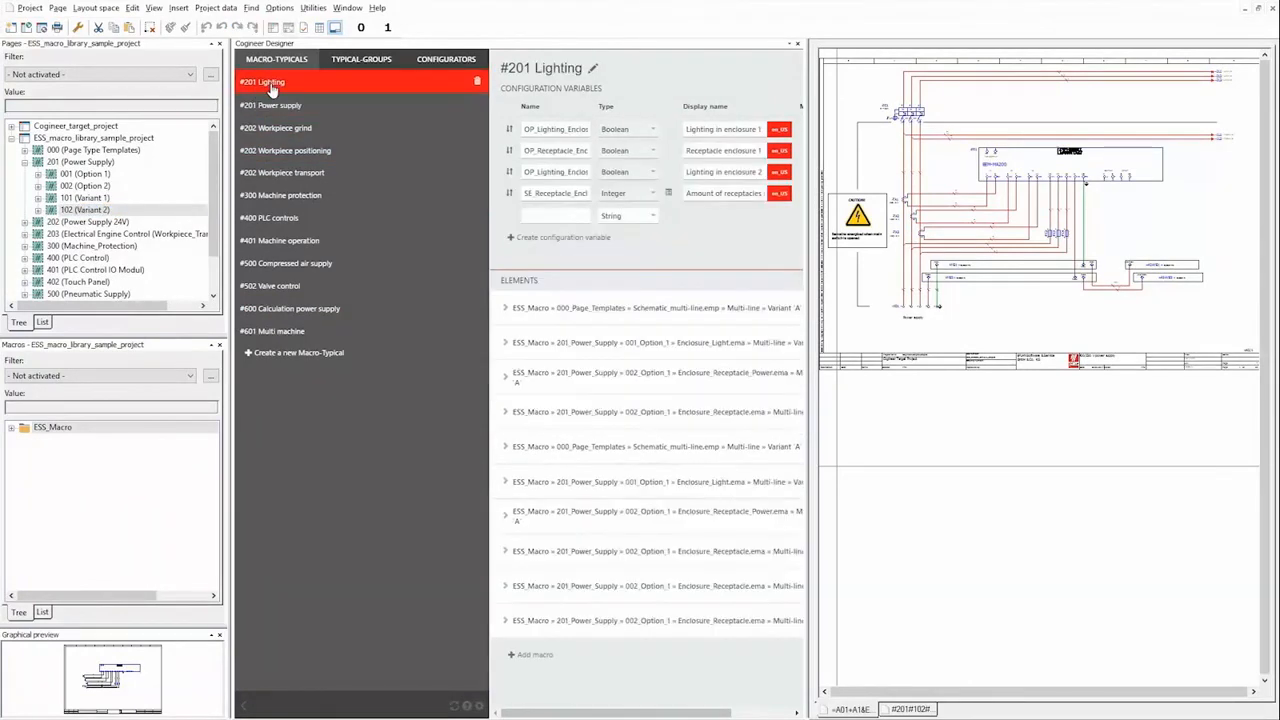
click(38, 174)
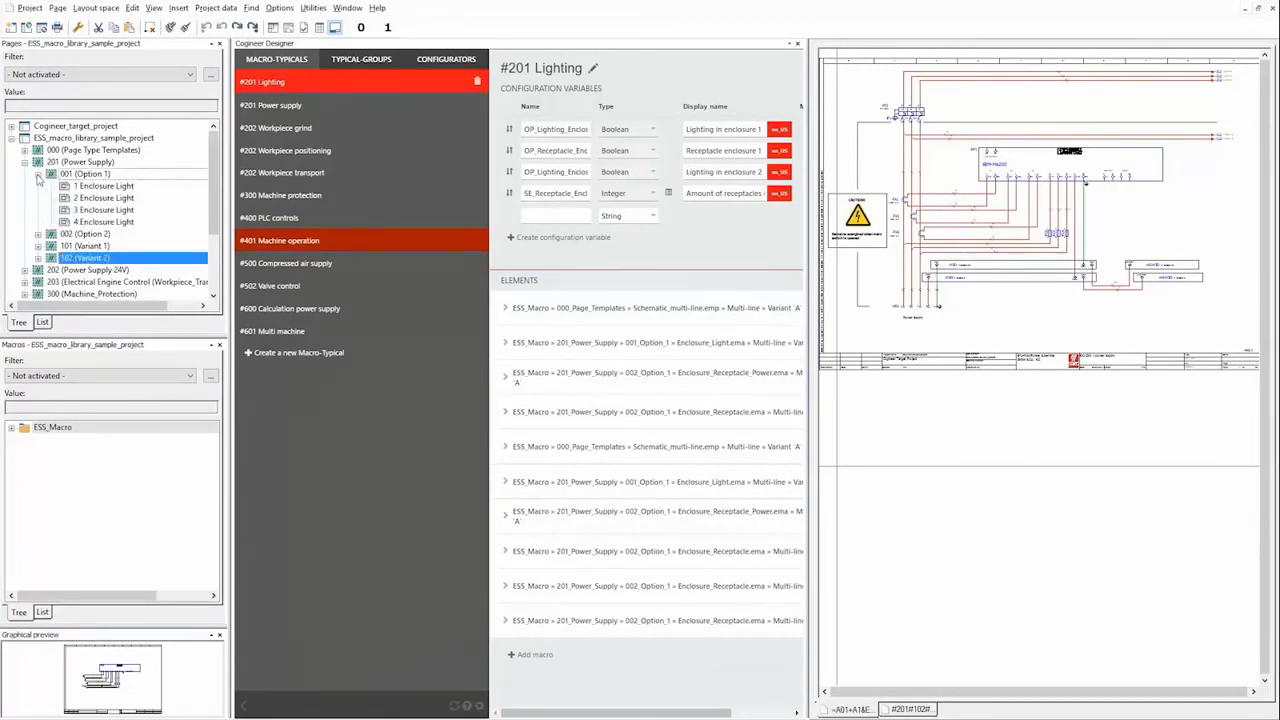
click(120, 187)
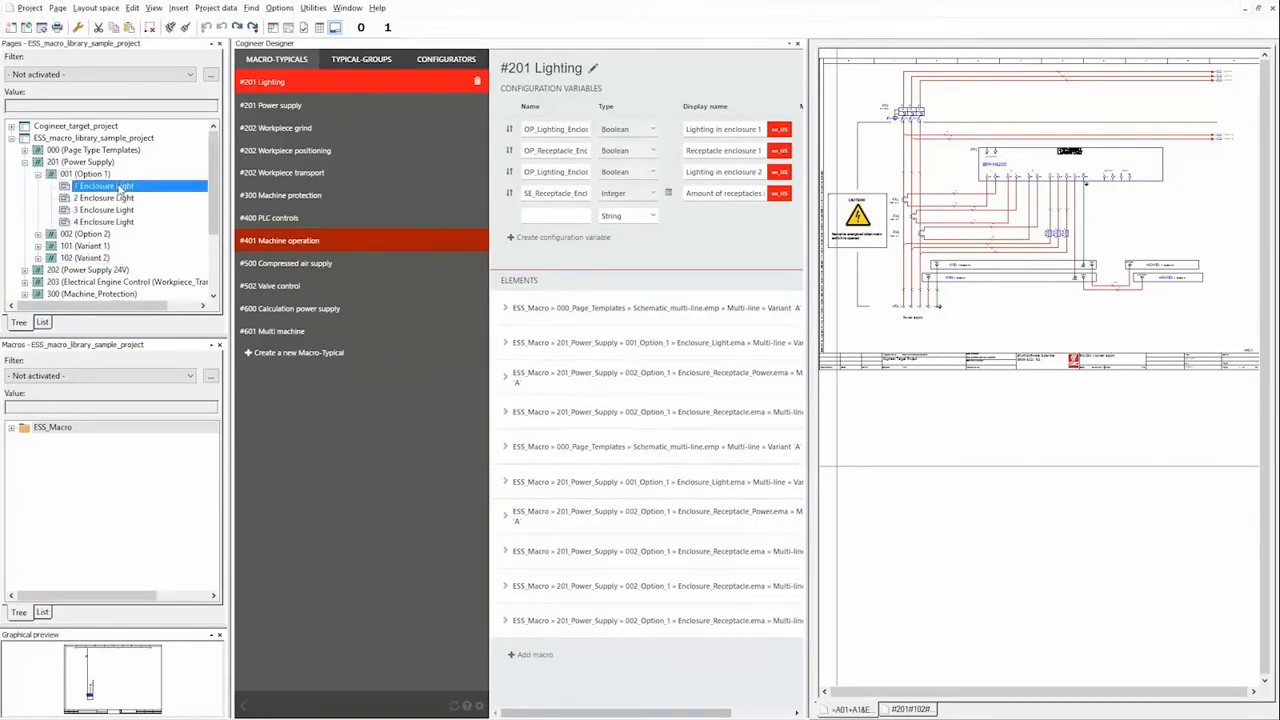
double_click(120, 187)
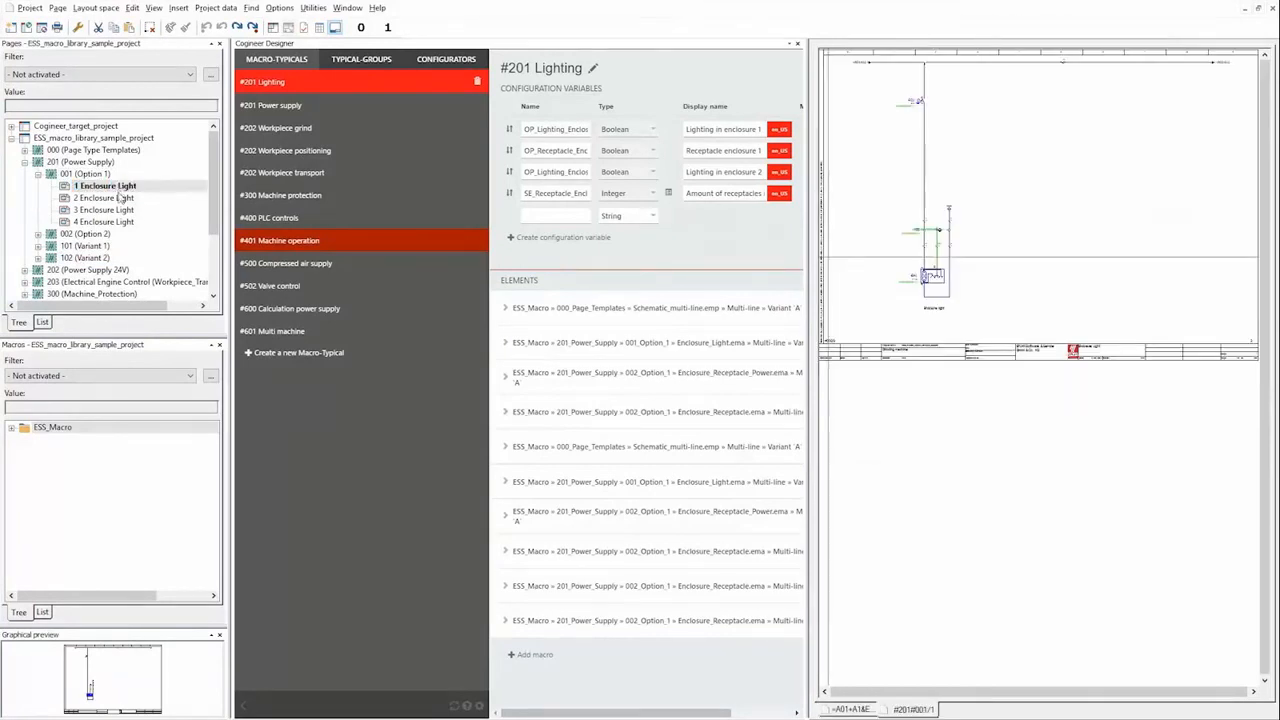
double_click(118, 198)
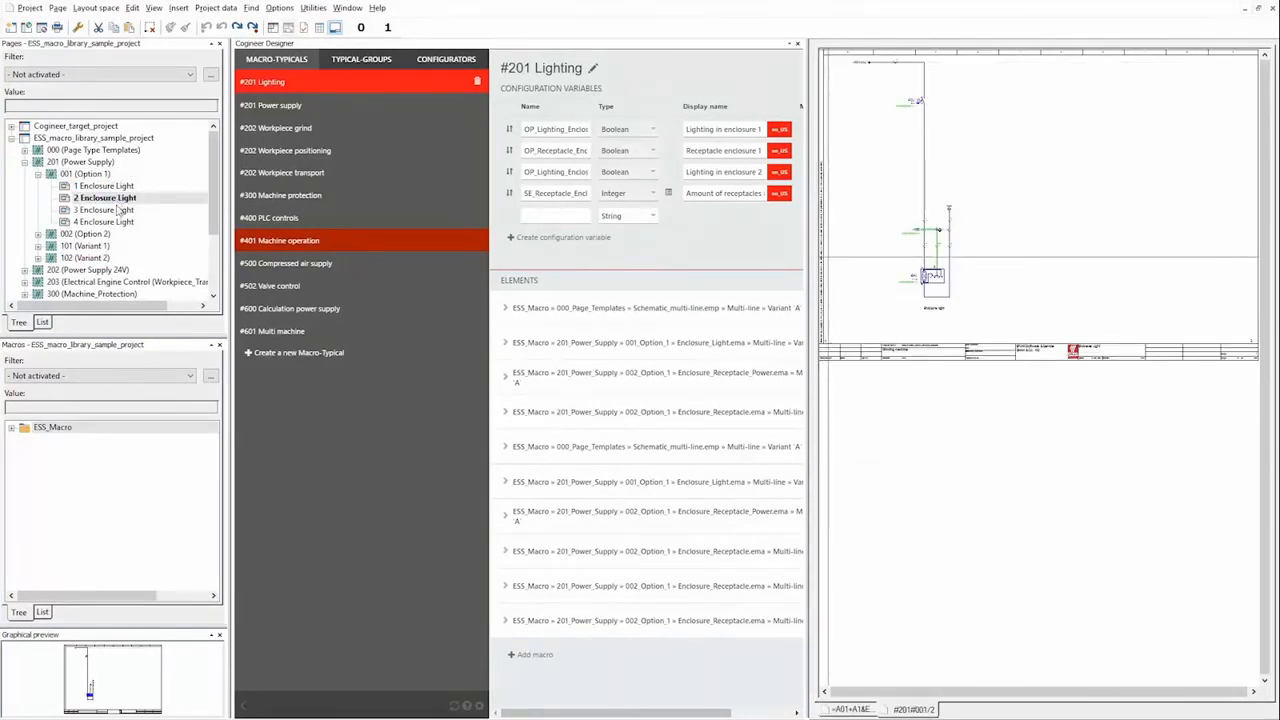
double_click(115, 210)
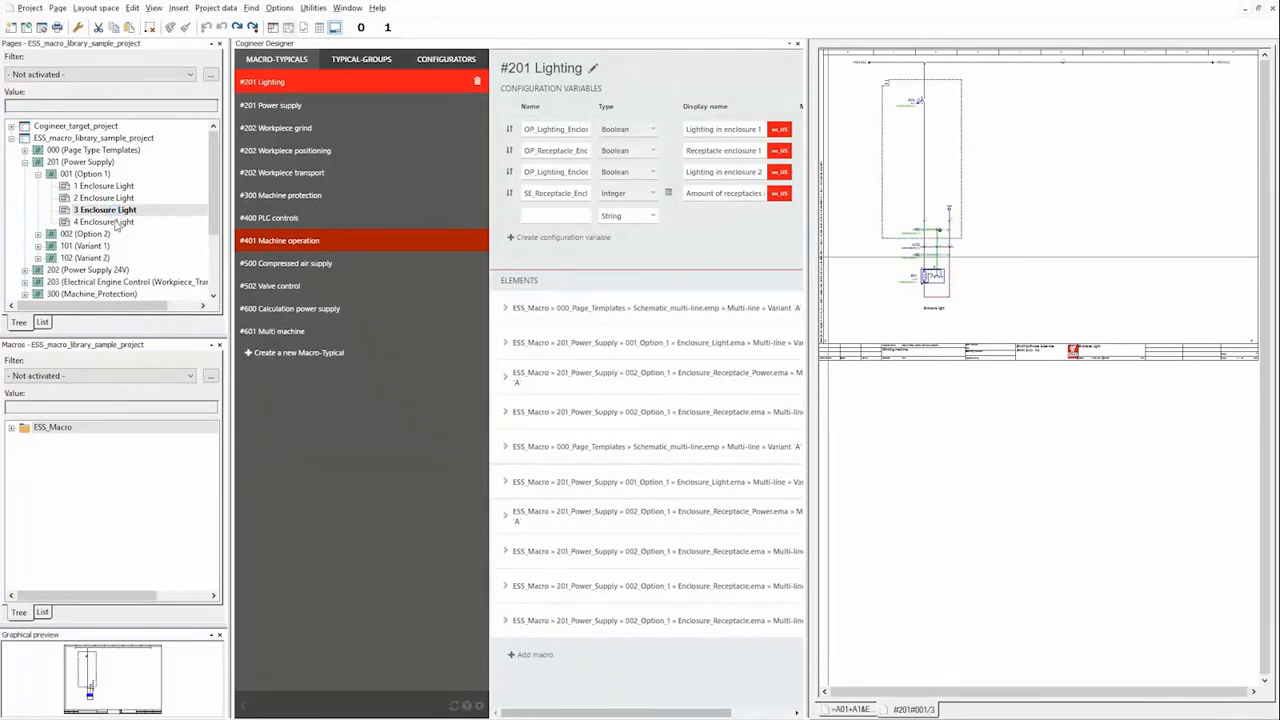
click(120, 222)
double_click(118, 222)
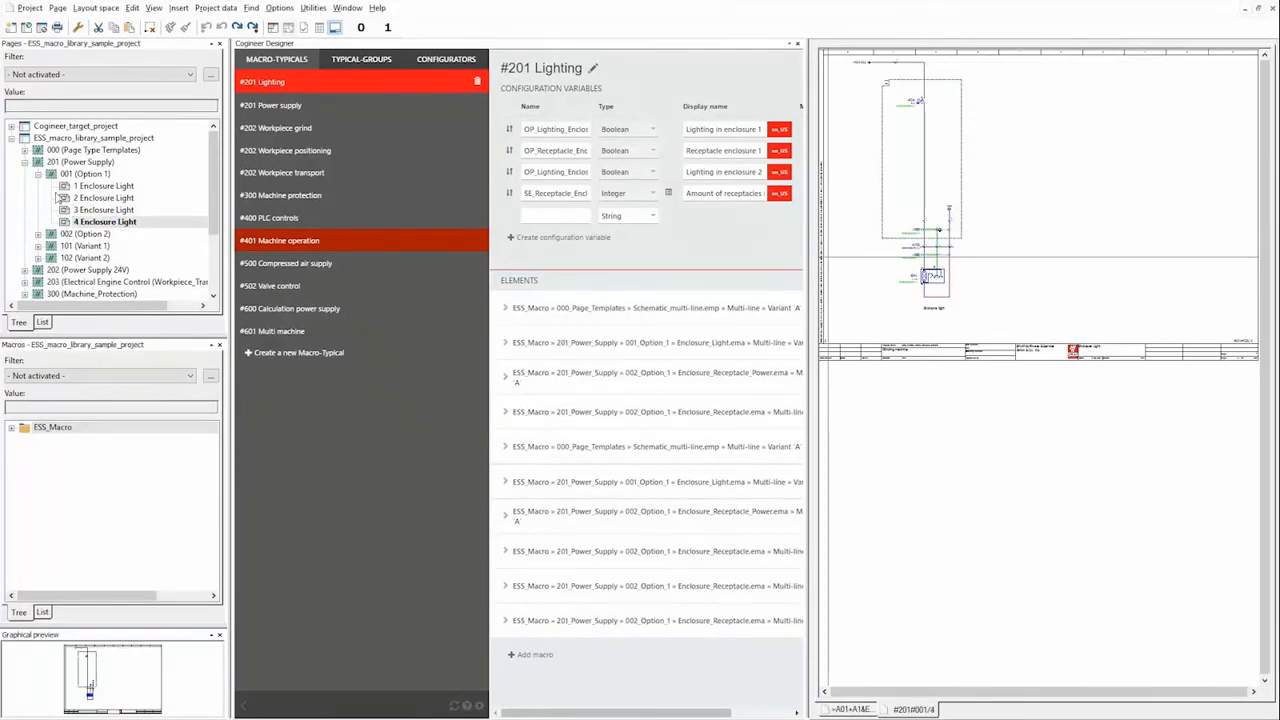
View the Female receptacle macro pages and the Female receptacle power supply page under 002 (Option 2), then collapse both option folders.
click(38, 233)
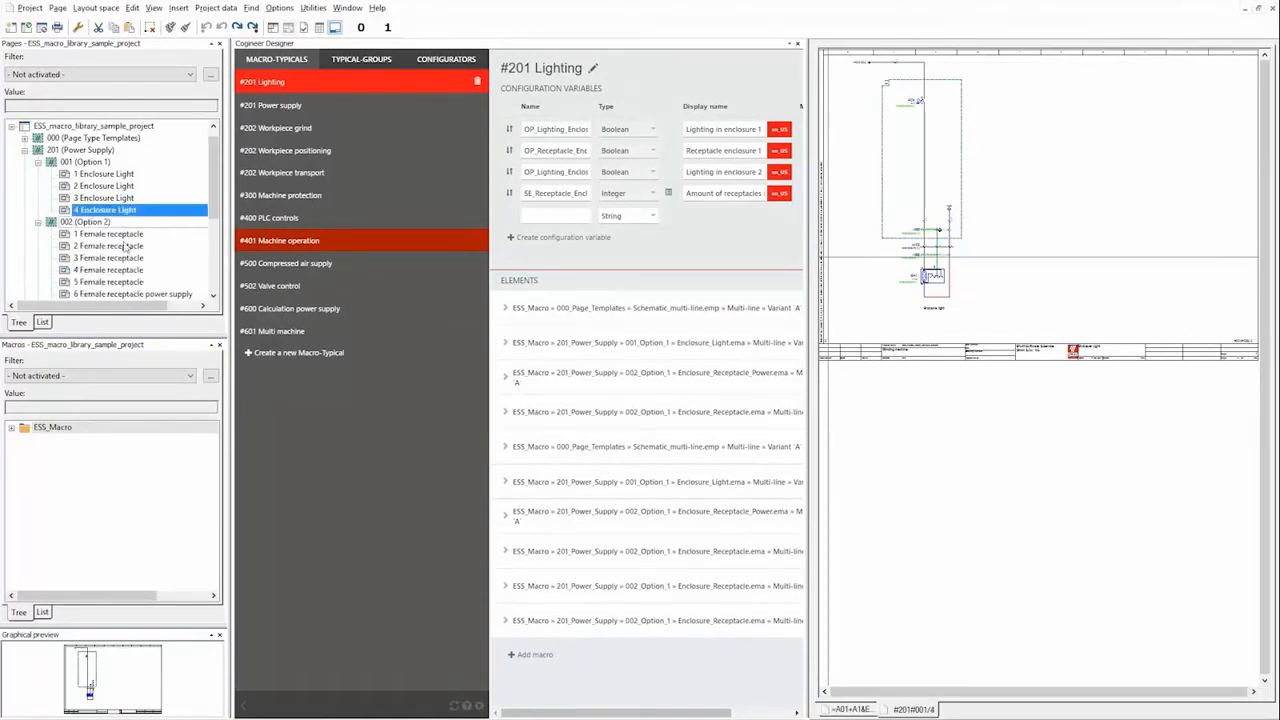
scroll(131, 244, down, 2)
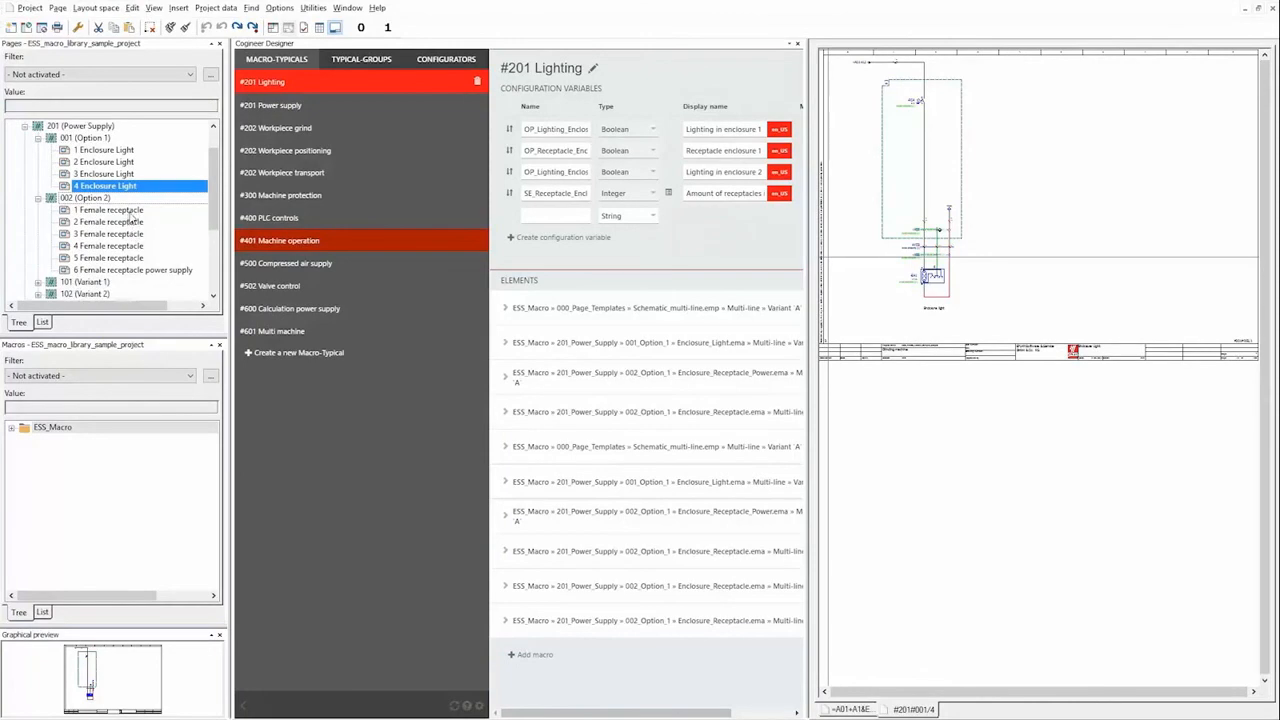
double_click(130, 211)
double_click(131, 224)
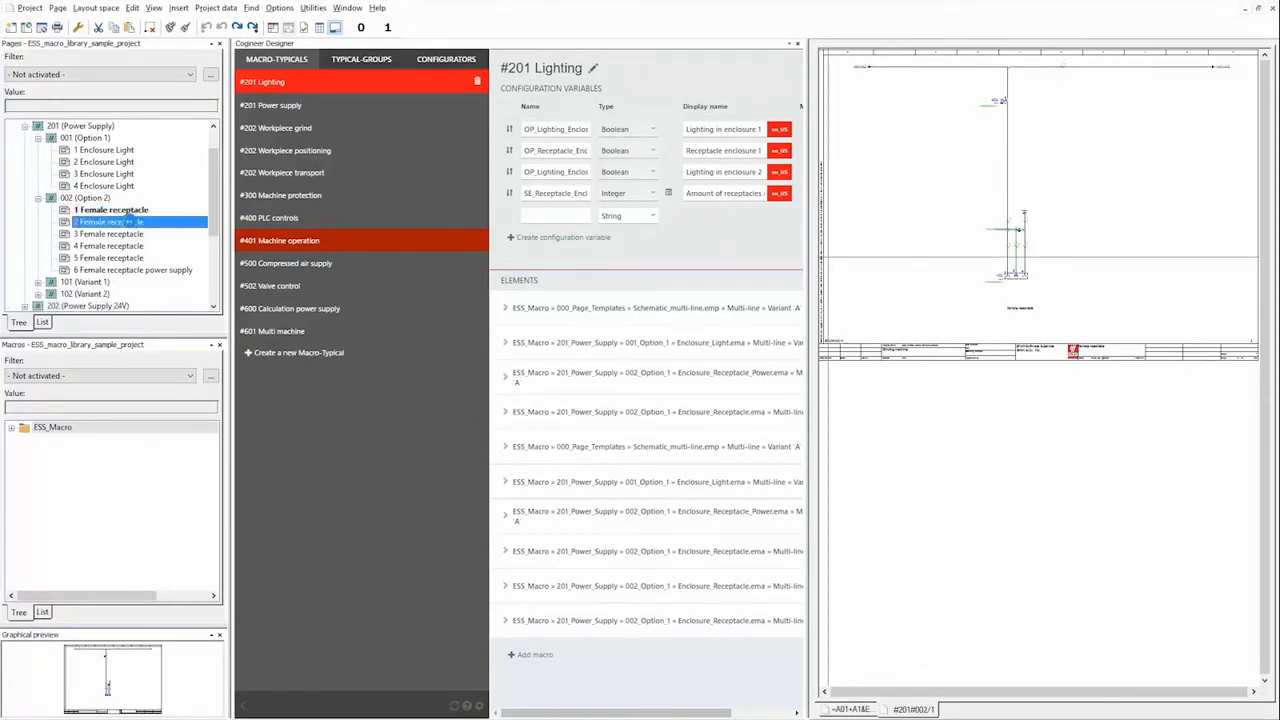
double_click(131, 234)
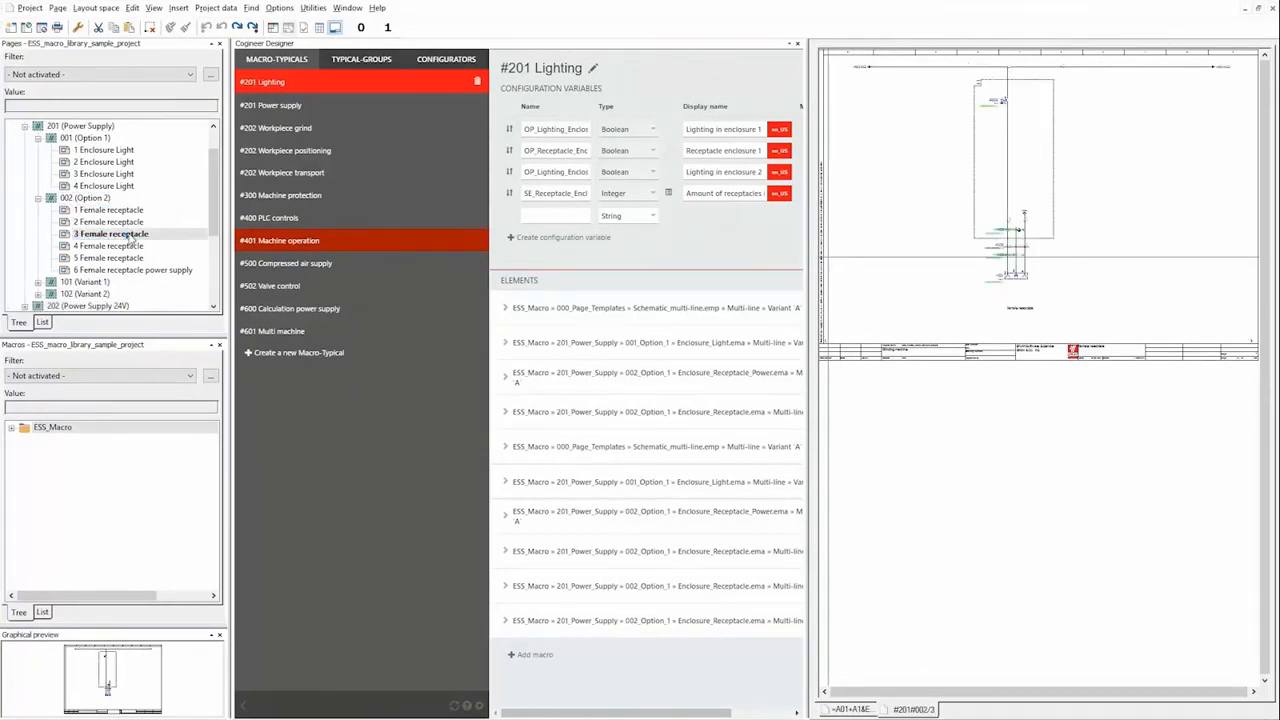
click(131, 246)
double_click(130, 246)
double_click(130, 258)
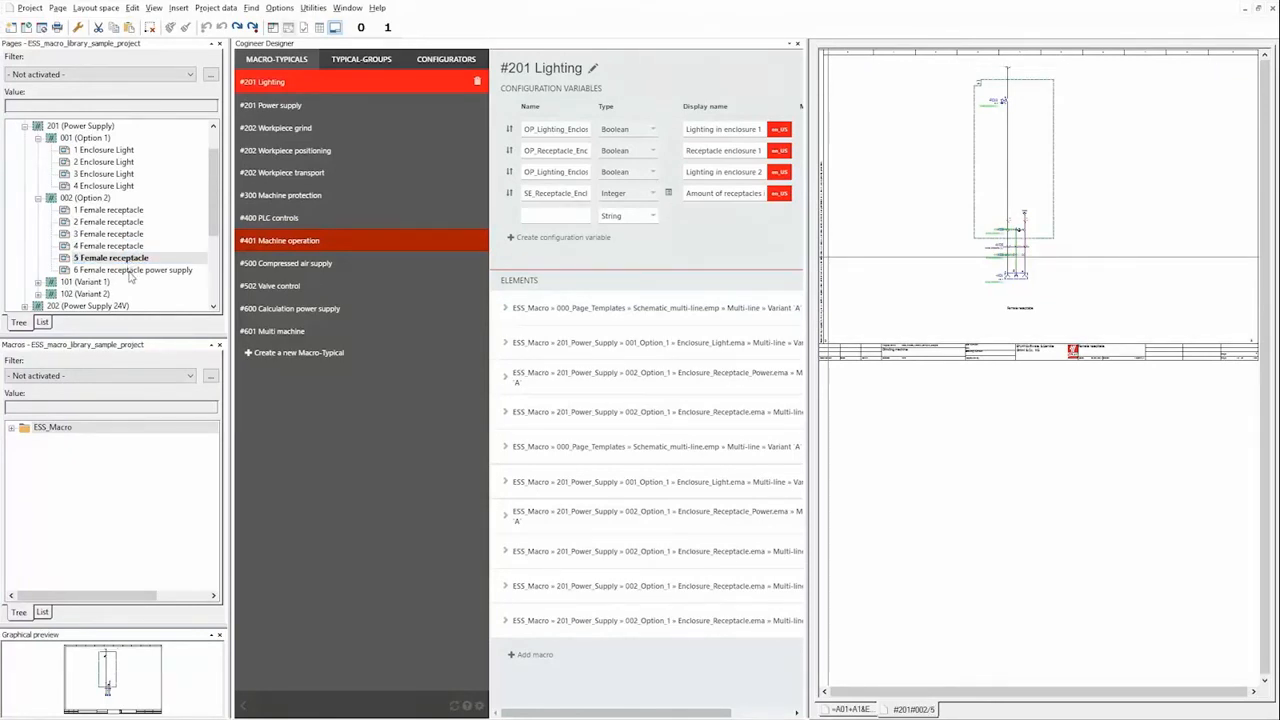
double_click(130, 272)
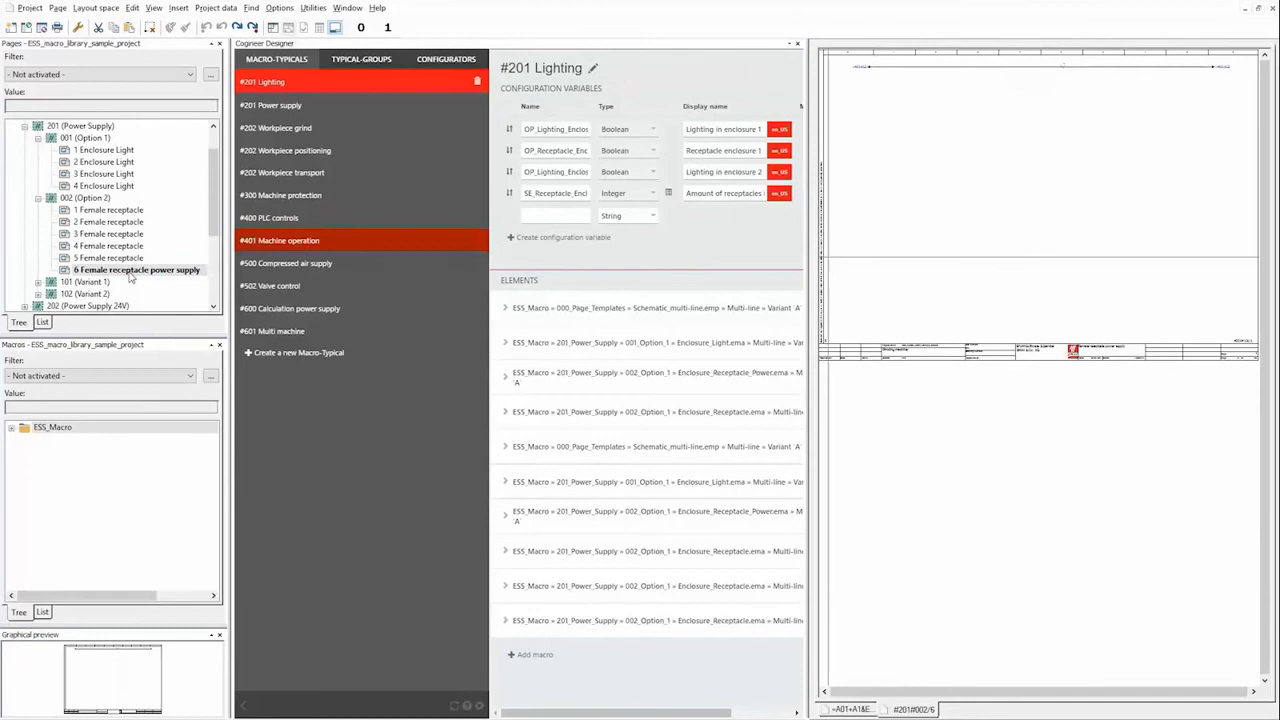
click(38, 198)
click(38, 139)
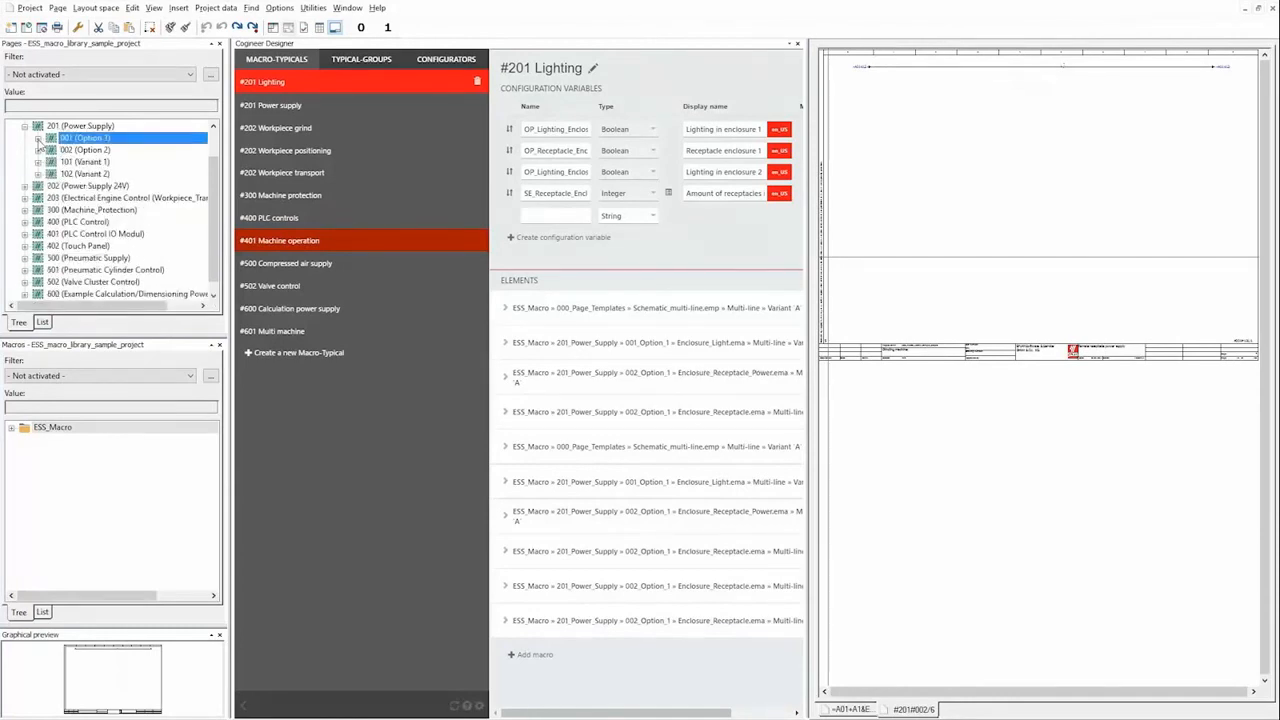